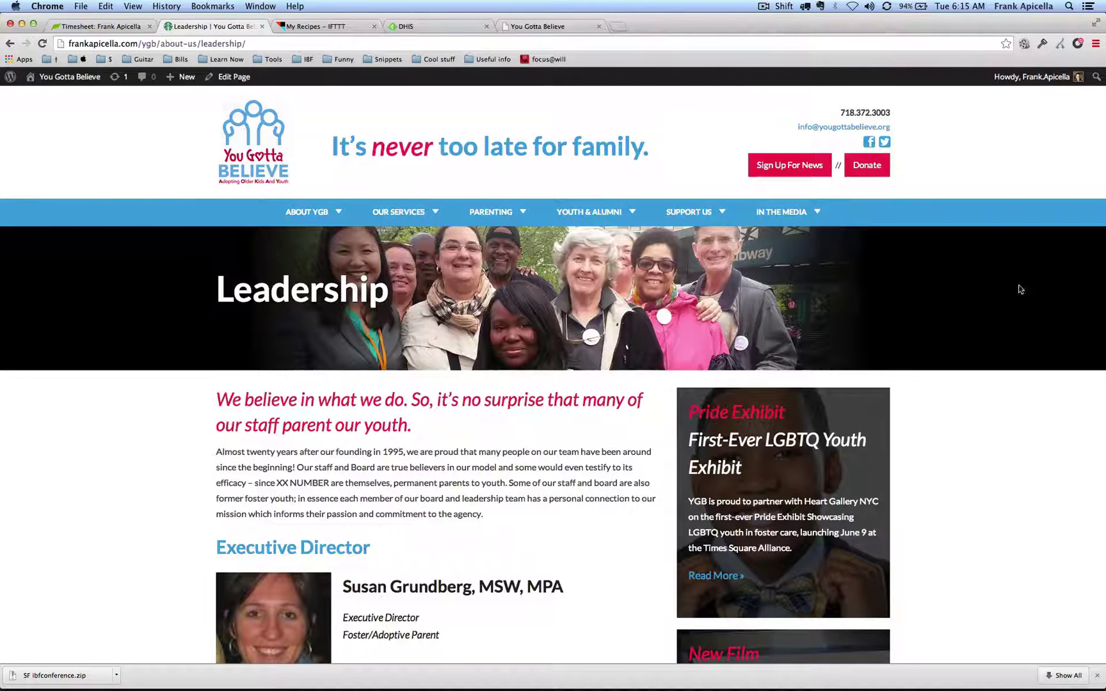
Narrow the Chrome window, then scroll down the Leadership page and back to the top
drag(1105, 329, 509, 352)
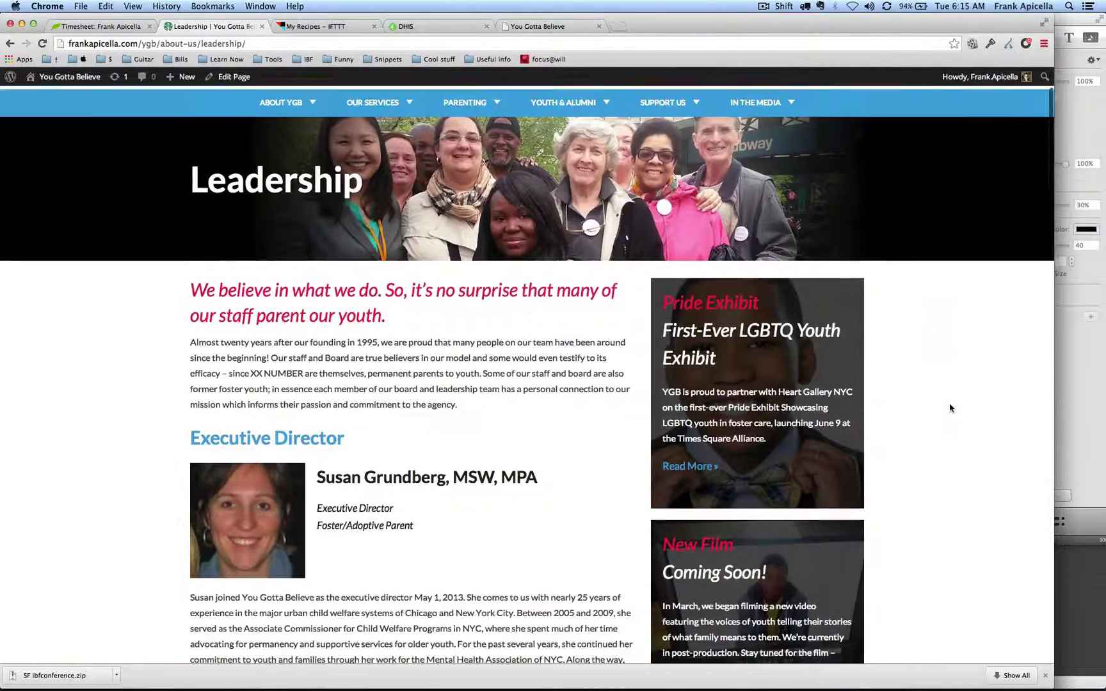
scroll(865, 377, down, 1)
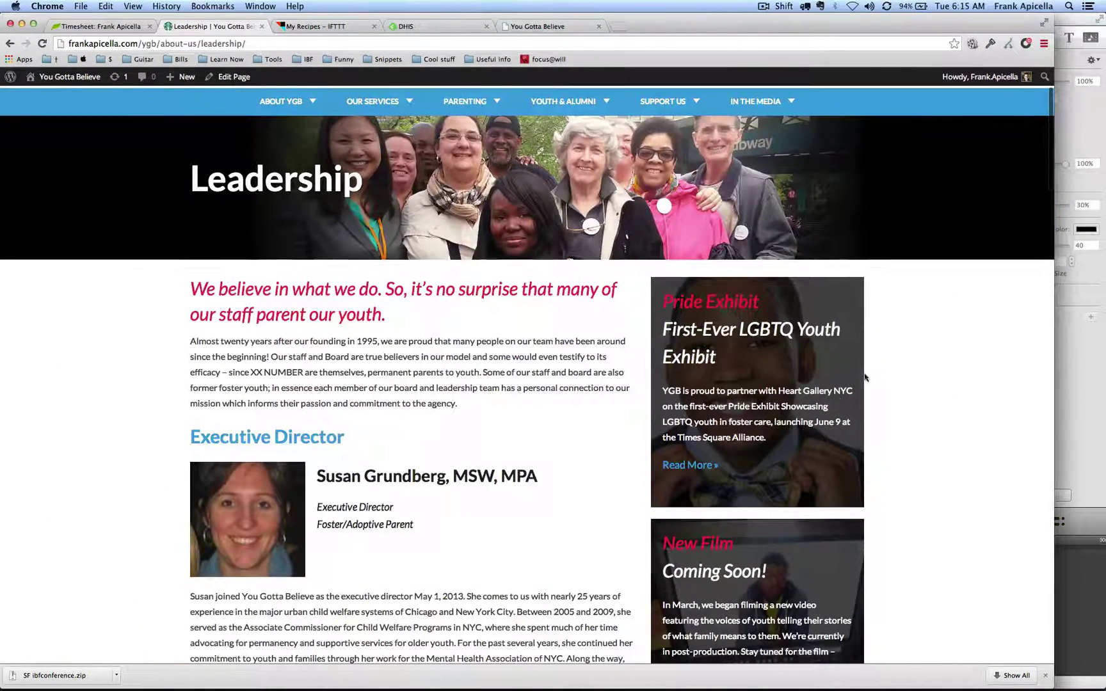
scroll(905, 343, down, 5)
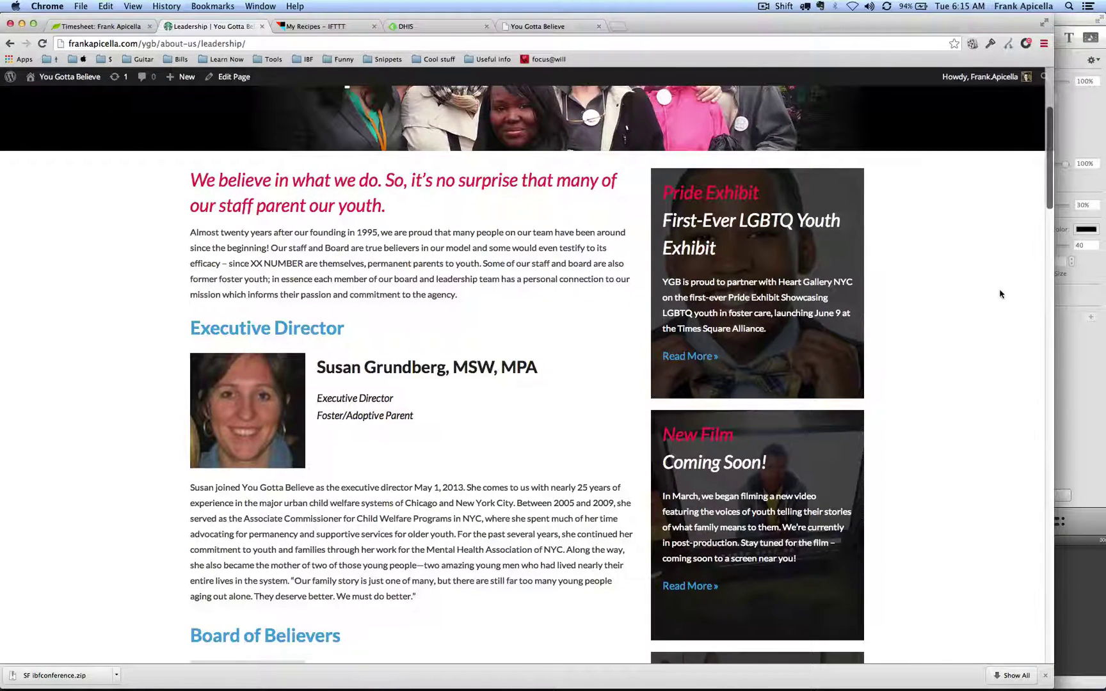
scroll(1001, 293, down, 5)
scroll(957, 344, down, 5)
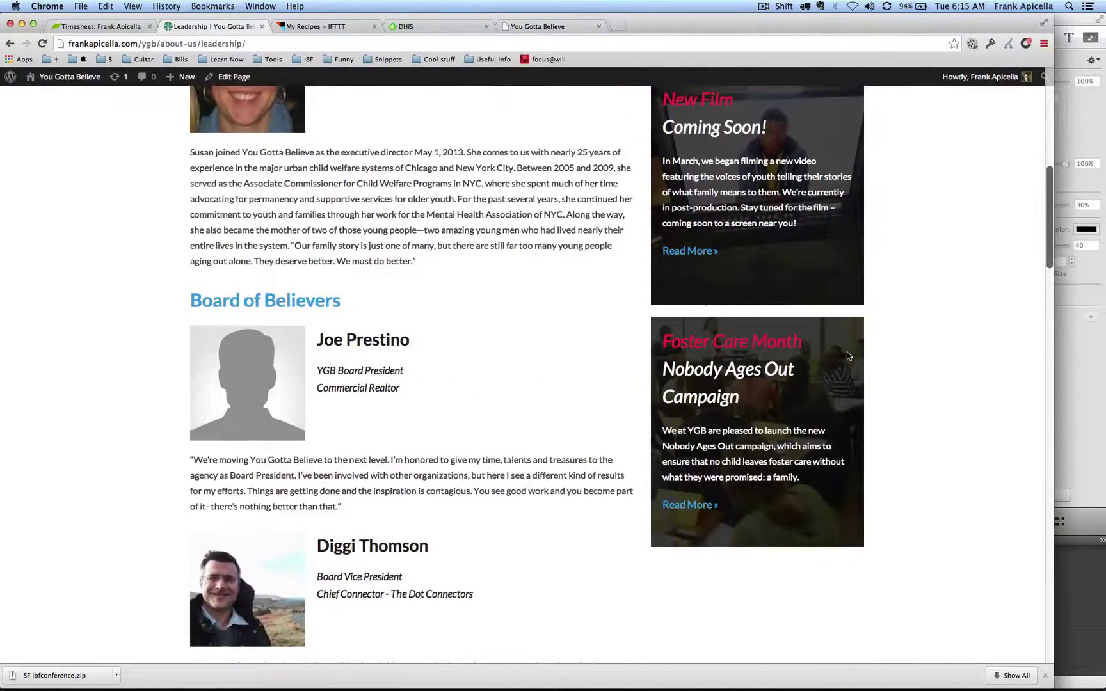
scroll(847, 356, up, 15)
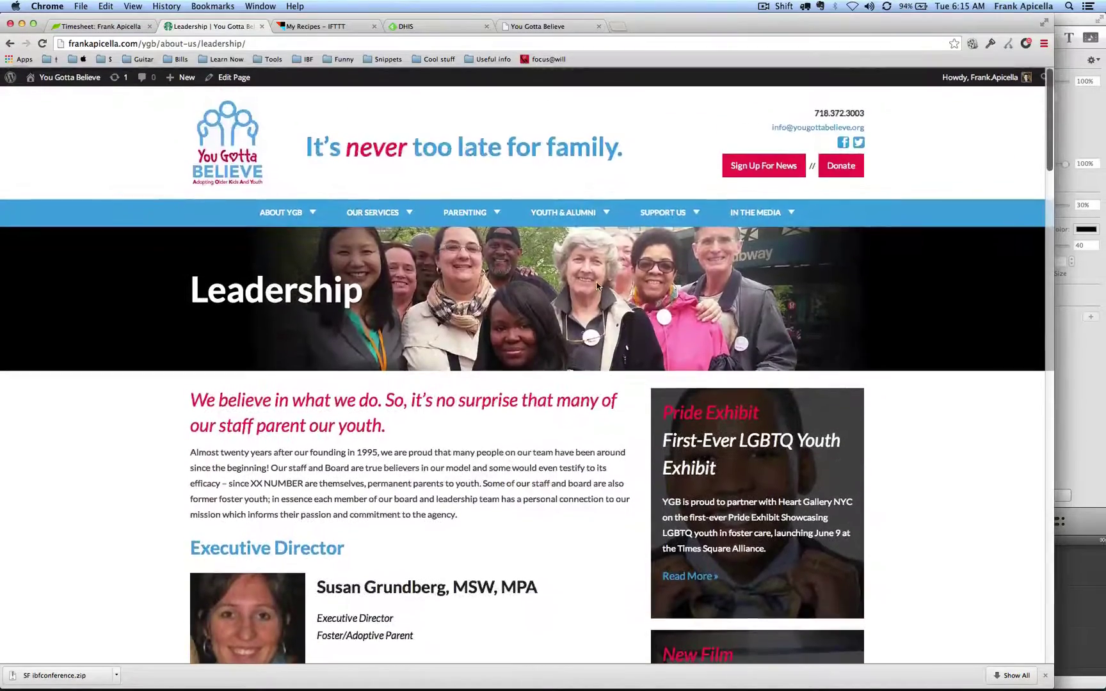
key(super+Tab)
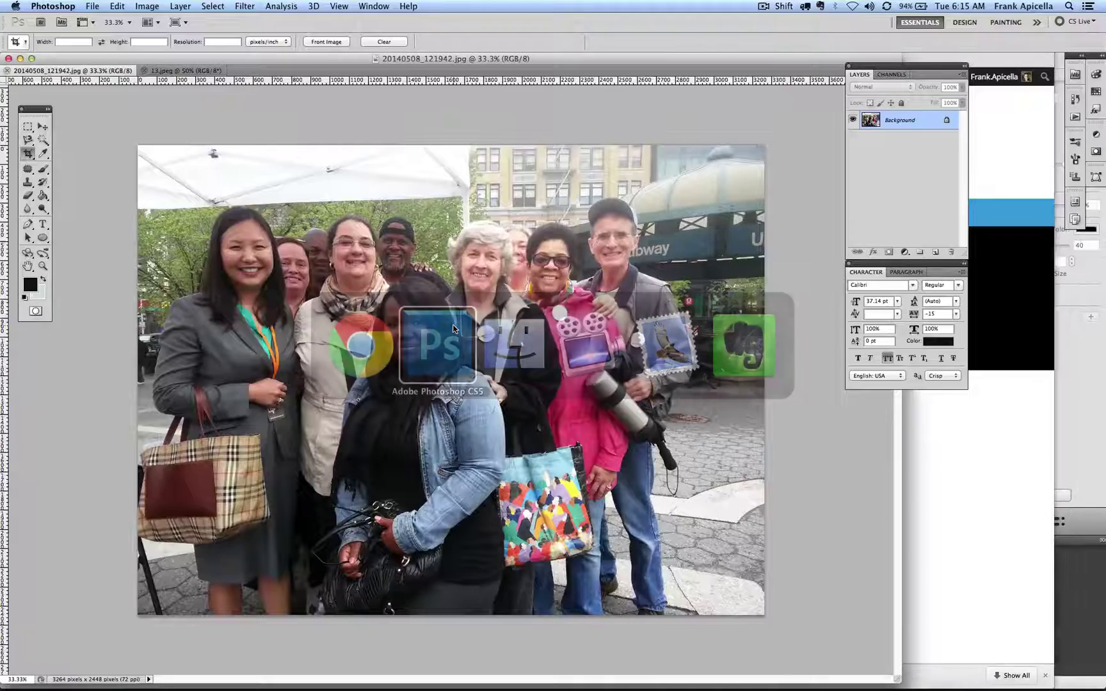
key(ctrl+Tab)
key(ctrl+Tab)
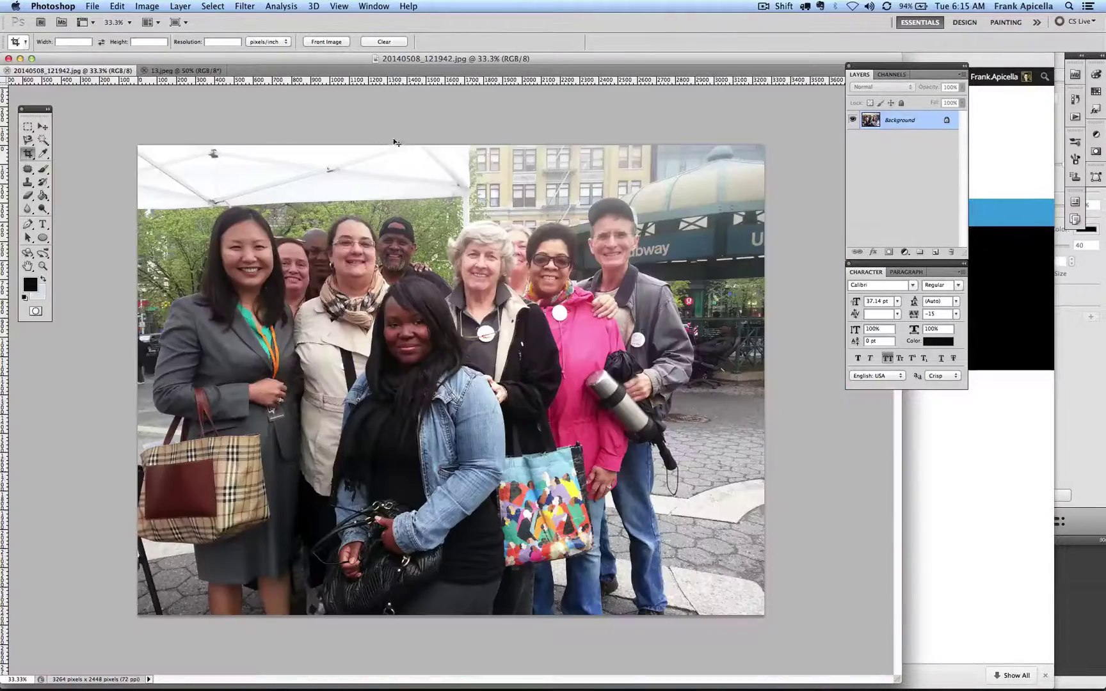
click(1014, 475)
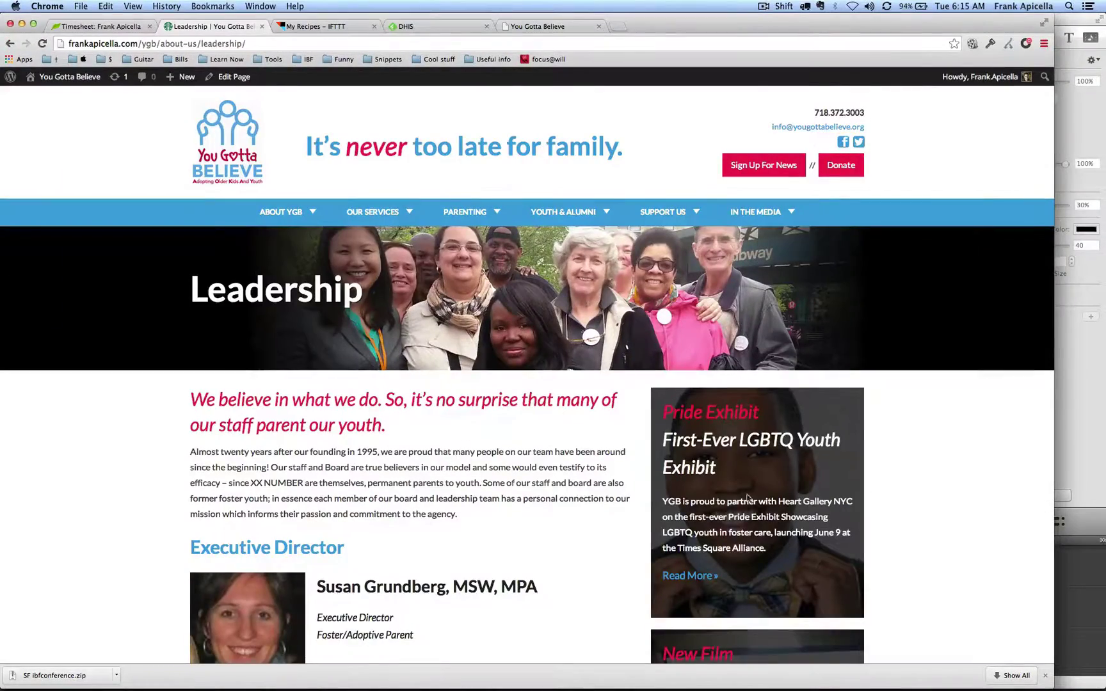
scroll(746, 497, down, 7)
scroll(742, 495, up, 7)
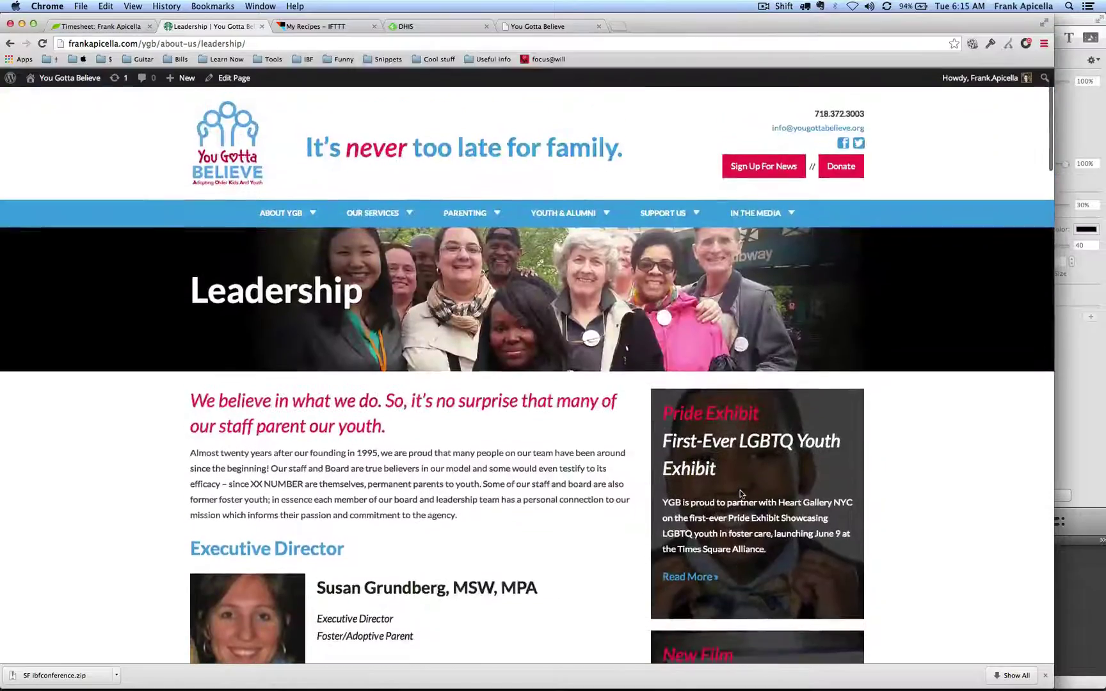
key(super+Tab)
key(super+Tab)
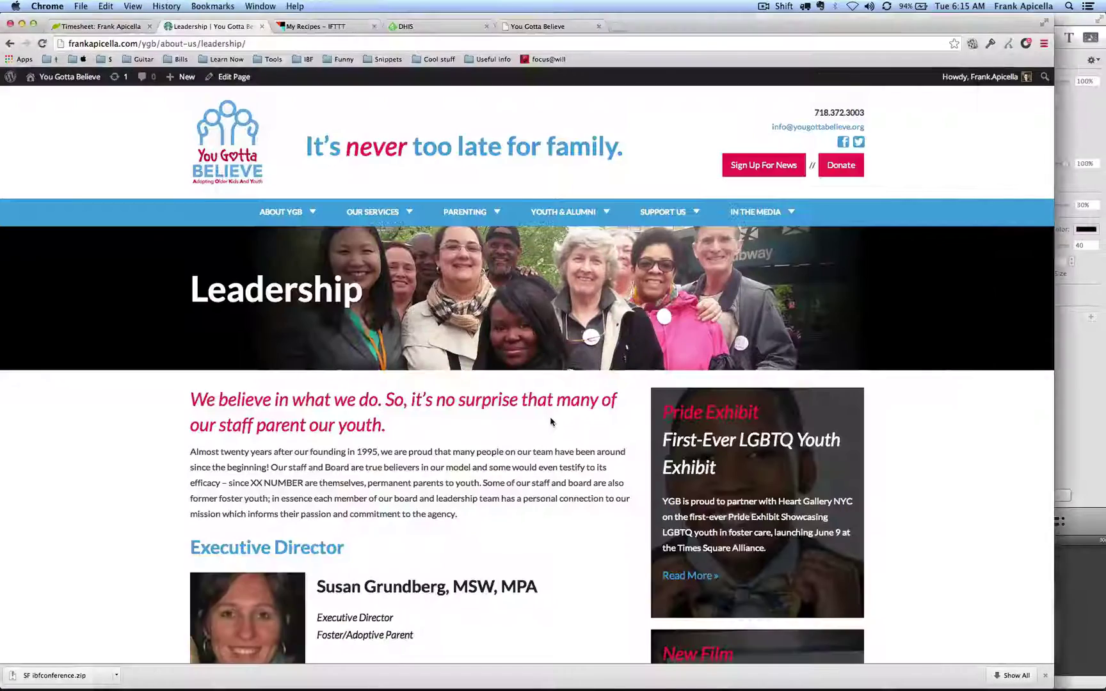
key(super+Tab)
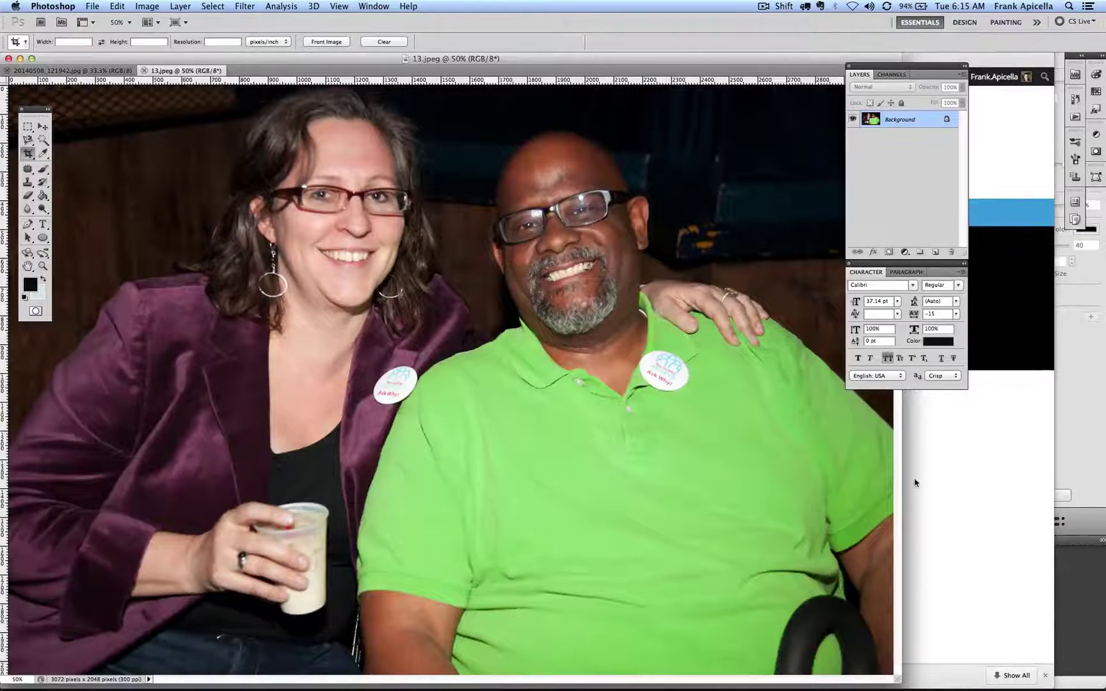
key(ctrl+Tab)
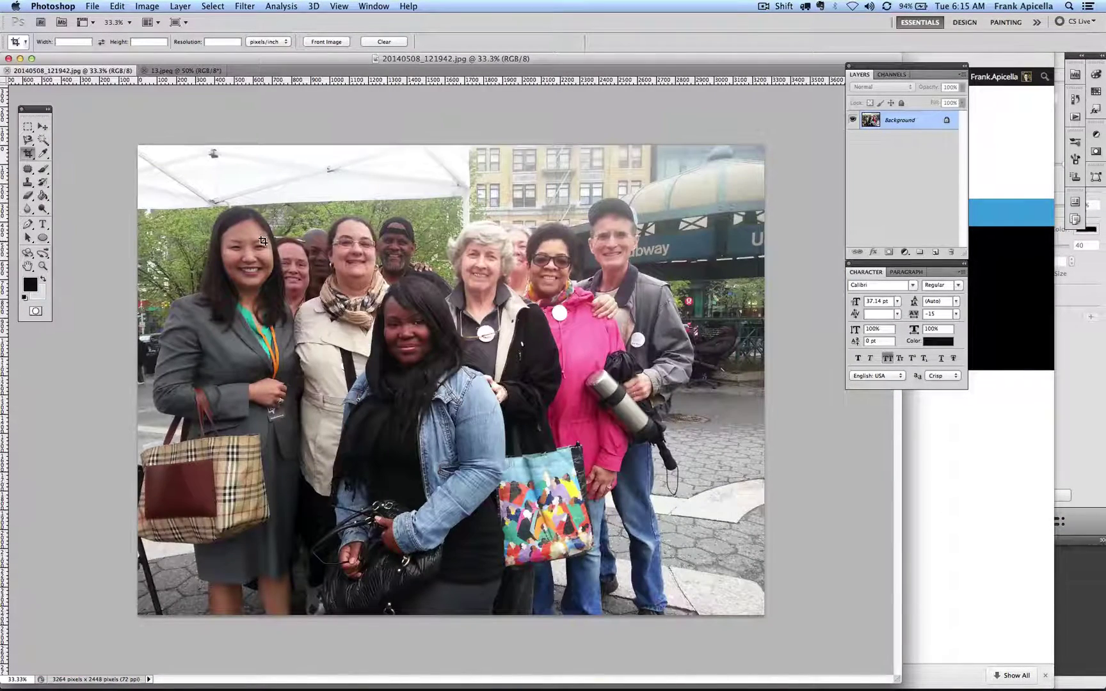
click(994, 465)
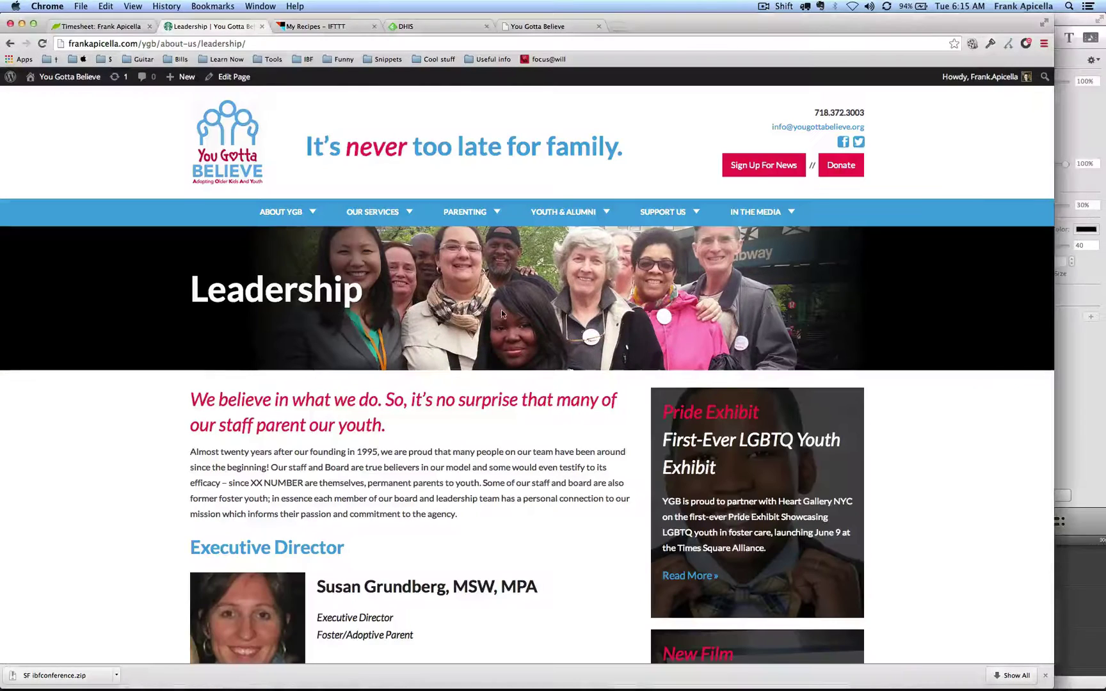
Expand the Chrome window to fill the whole screen
key(super+alt+f)
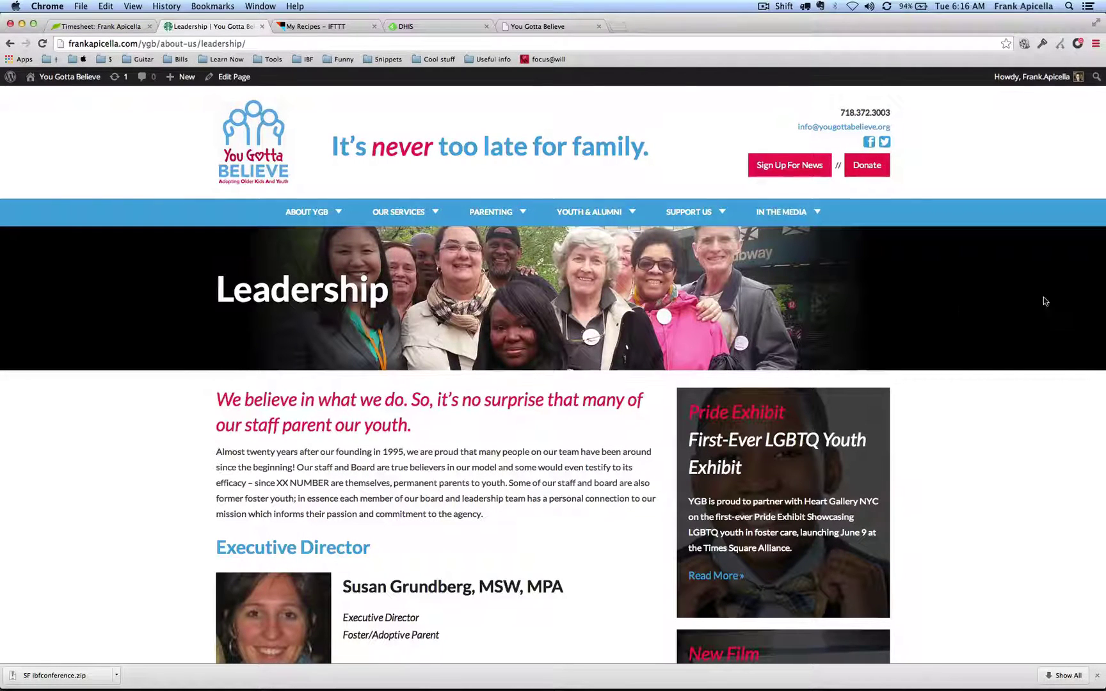
In Photoshop, resize the group photo to 1920 pixels wide via Image Size
scroll(966, 417, down, 2)
key(super+Tab)
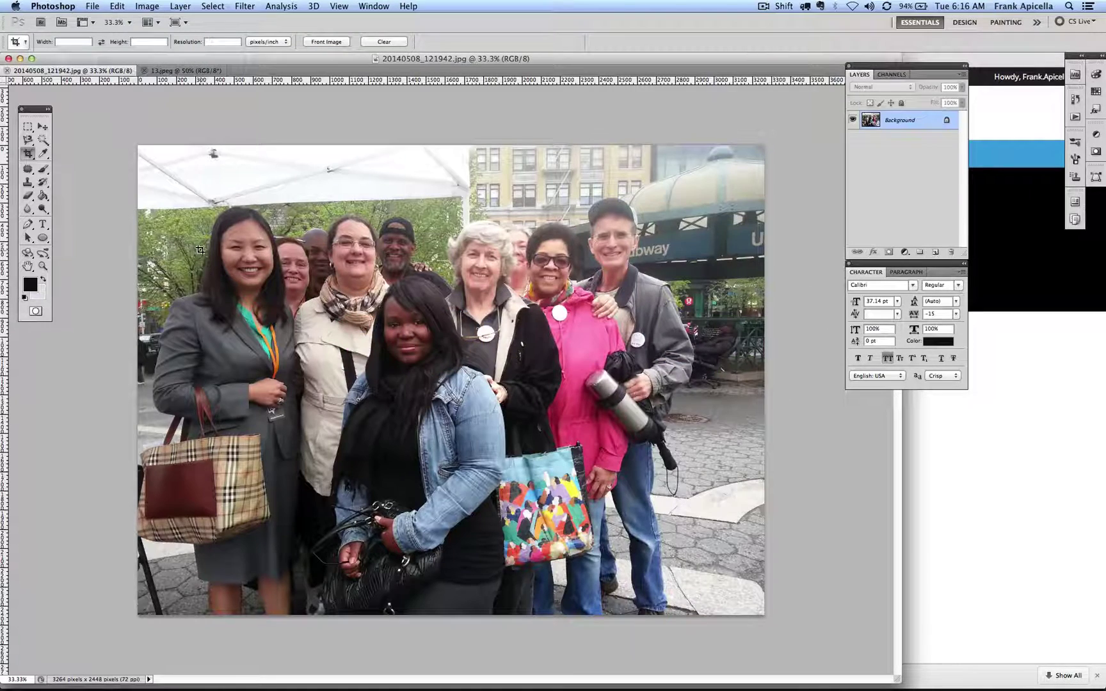
key(v)
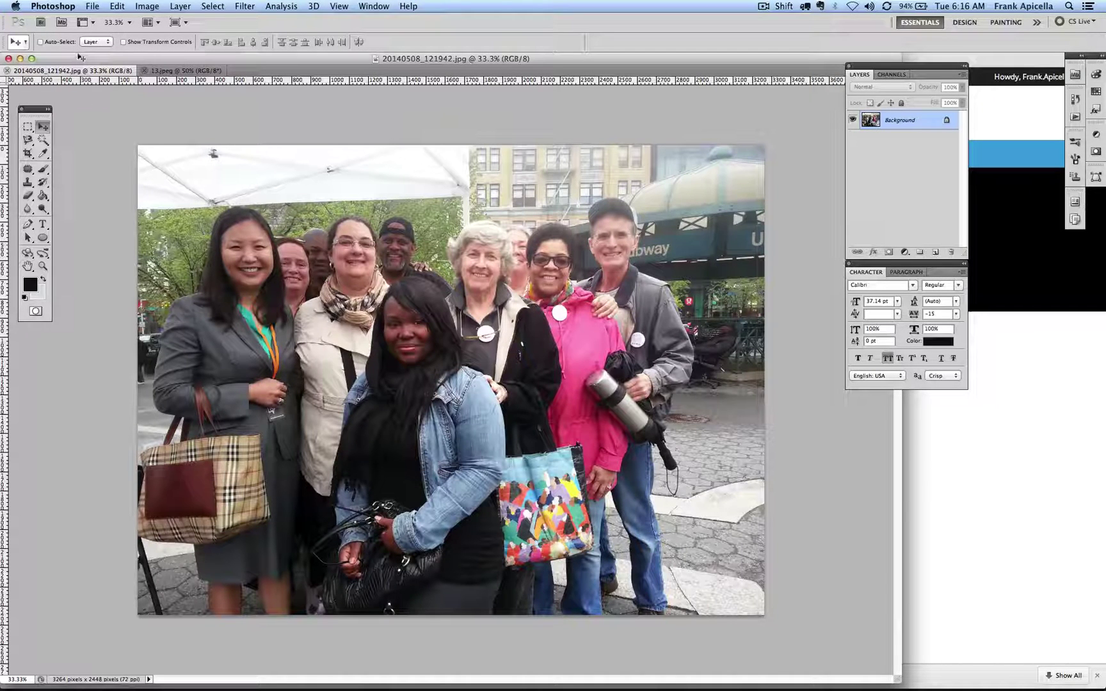
click(148, 6)
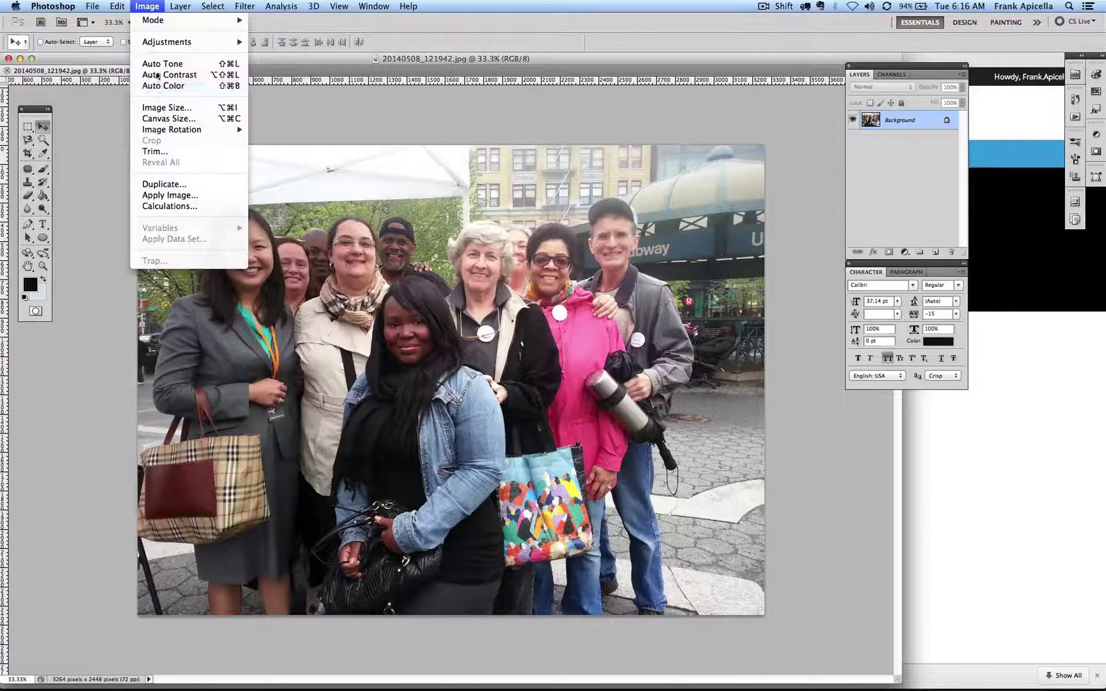
click(158, 109)
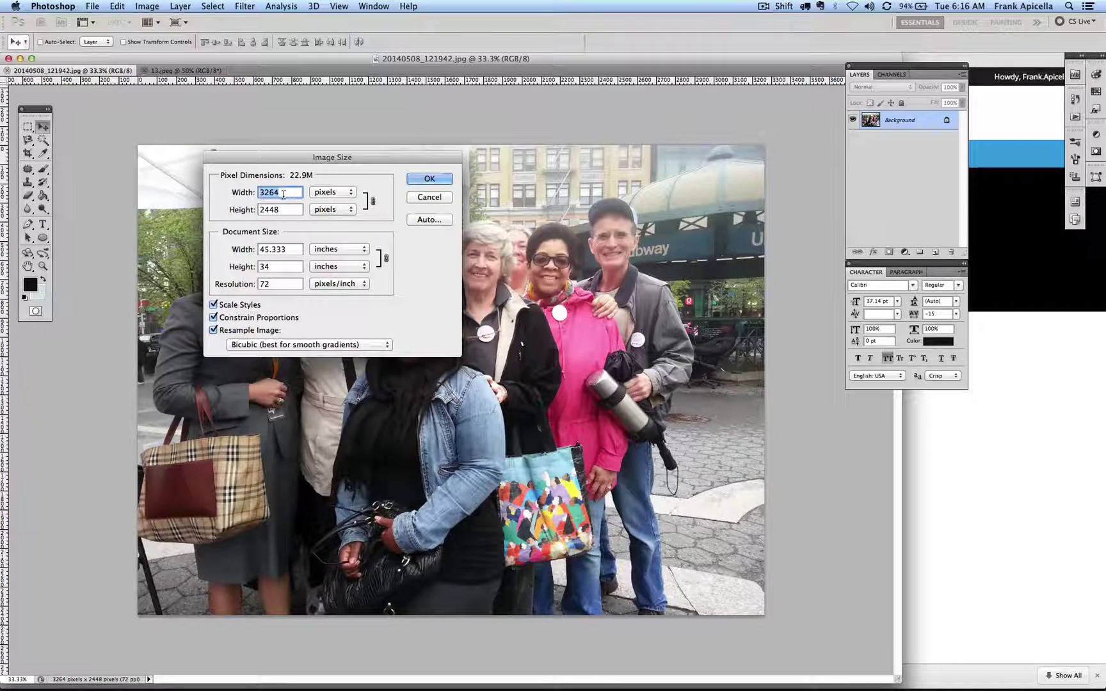
text(1920)
key(Return)
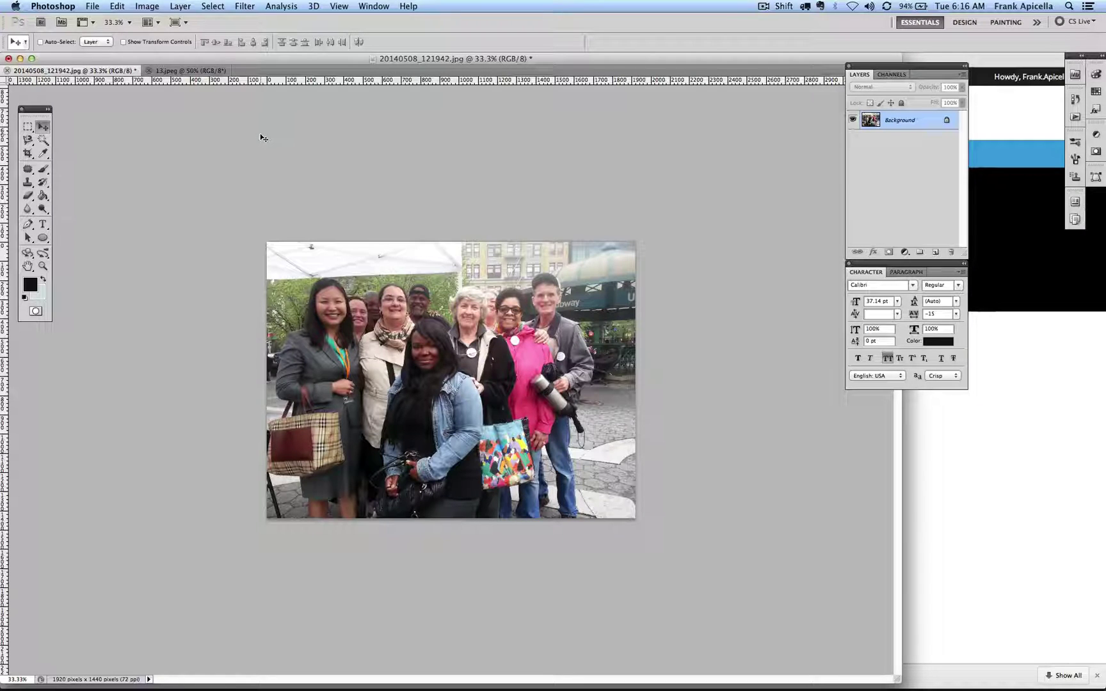
Confirm the photo now measures 1920 × 1440 pixels
key(super+alt+i)
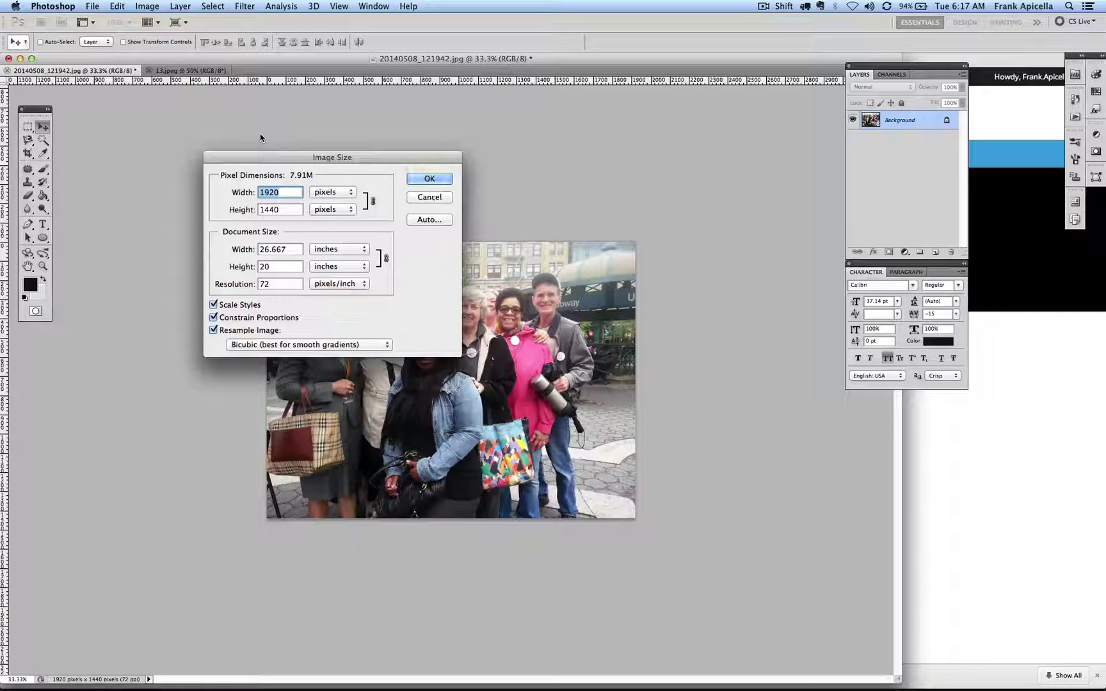
key(Return)
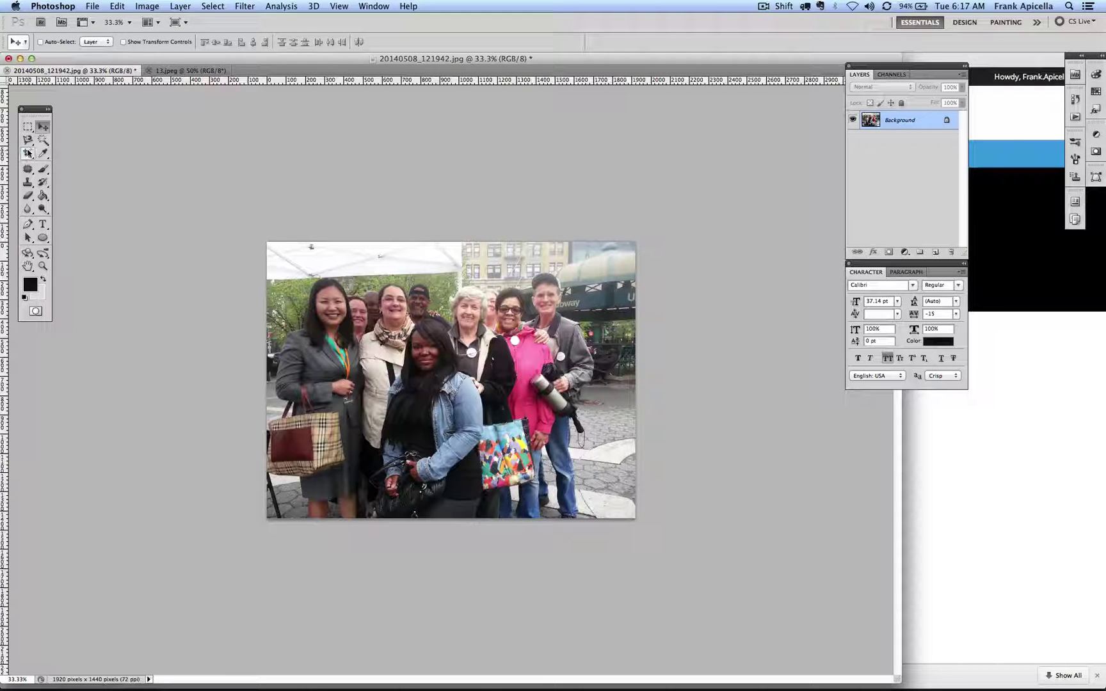
key(c)
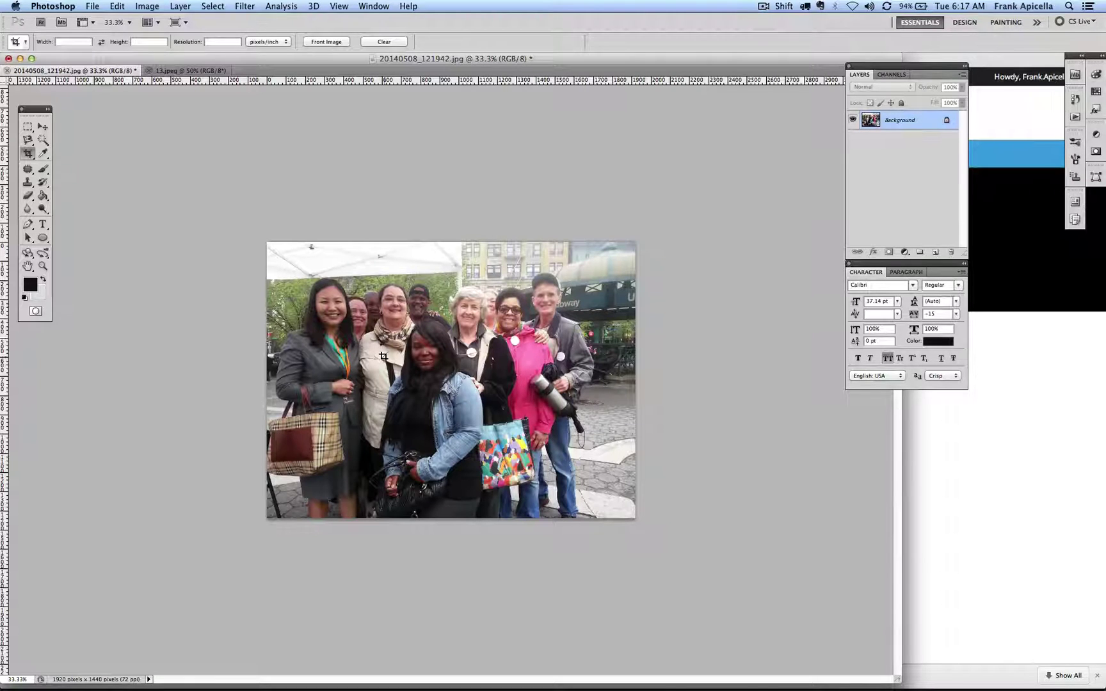
Crop the group photo to a wide 1920×537 strip across the faces
click(929, 450)
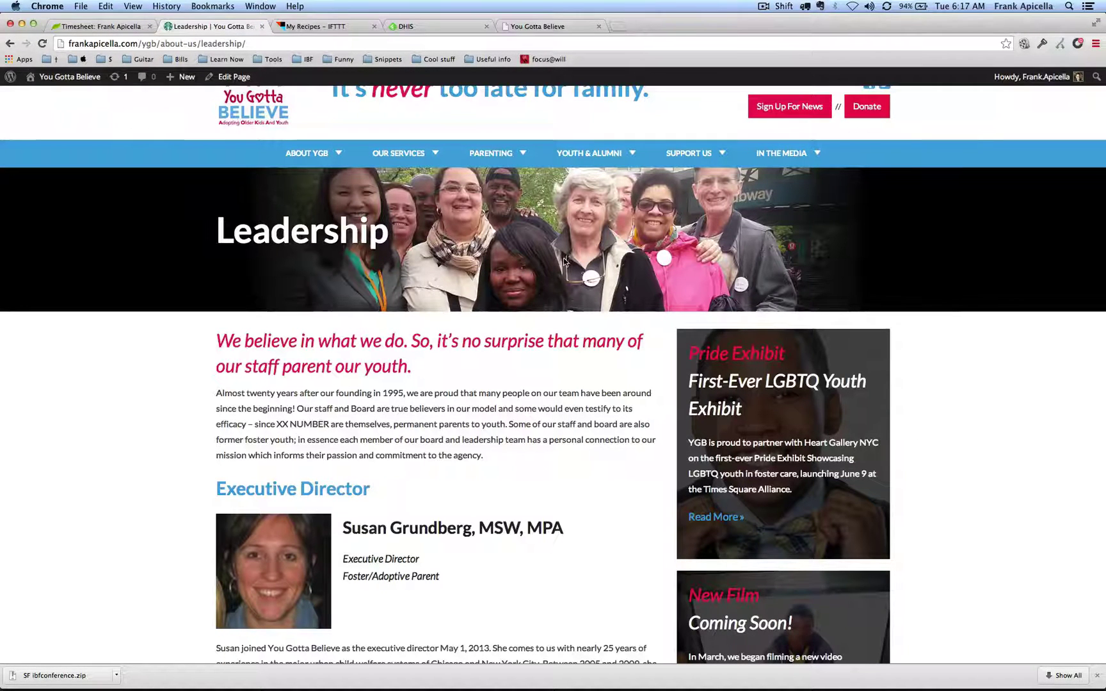
key(super+Tab)
drag(256, 278, 651, 377)
drag(585, 336, 586, 334)
key(shift+Down)
key(shift+Down)
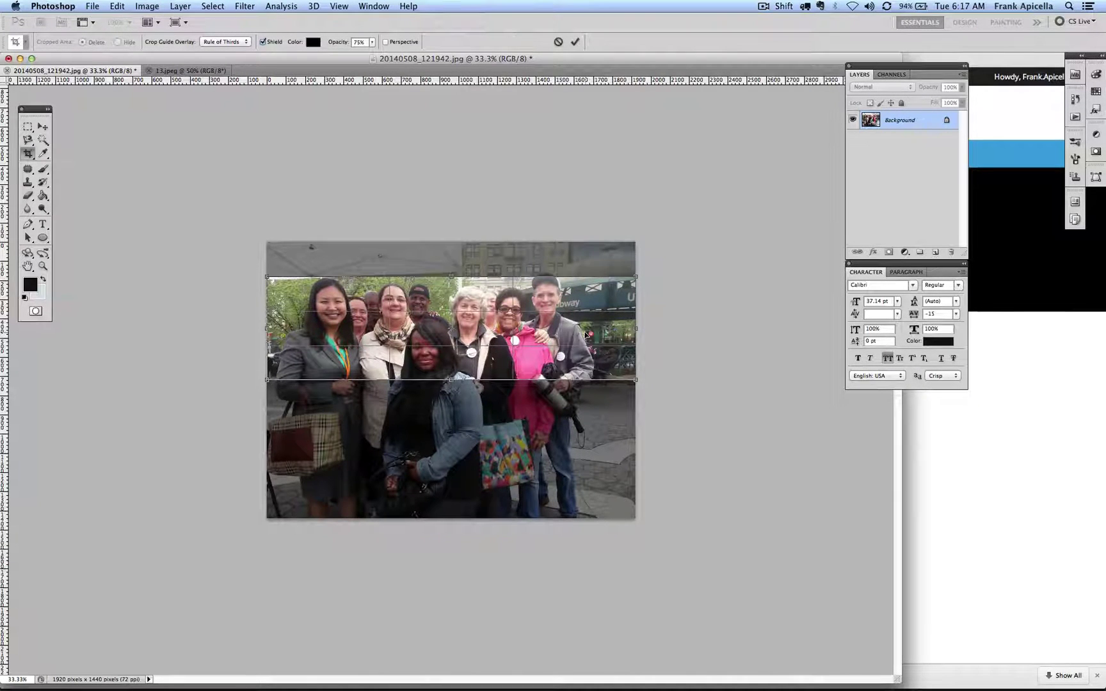
key(Return)
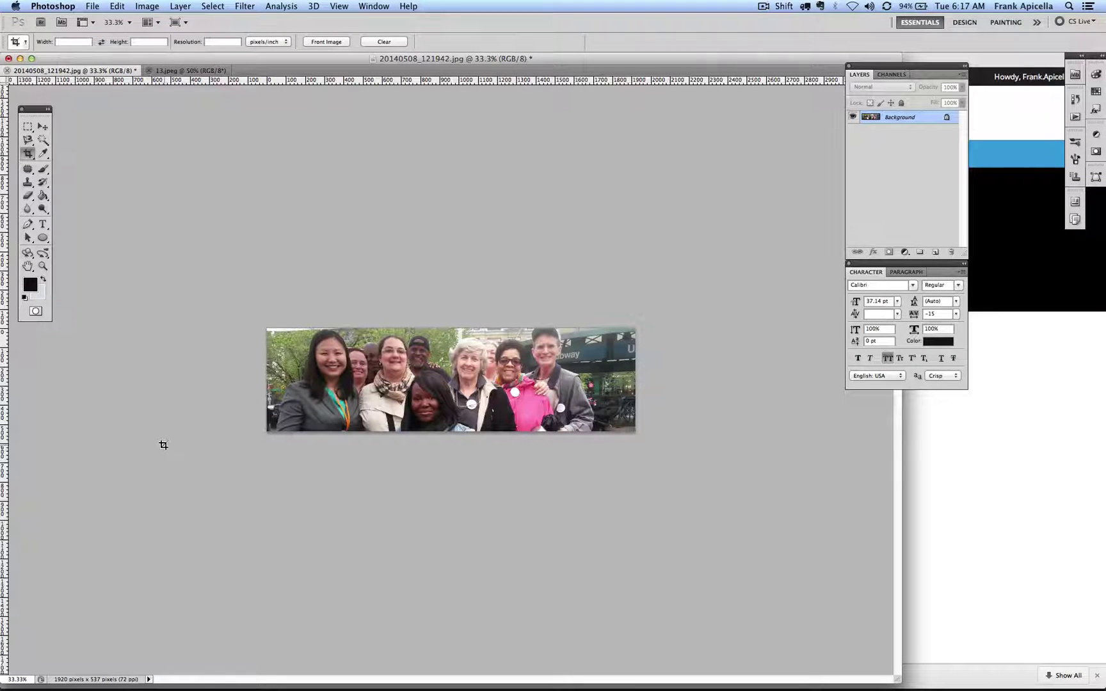
Trim the canvas height to 250 pixels, leaving a 1920×250 banner
click(146, 6)
click(147, 117)
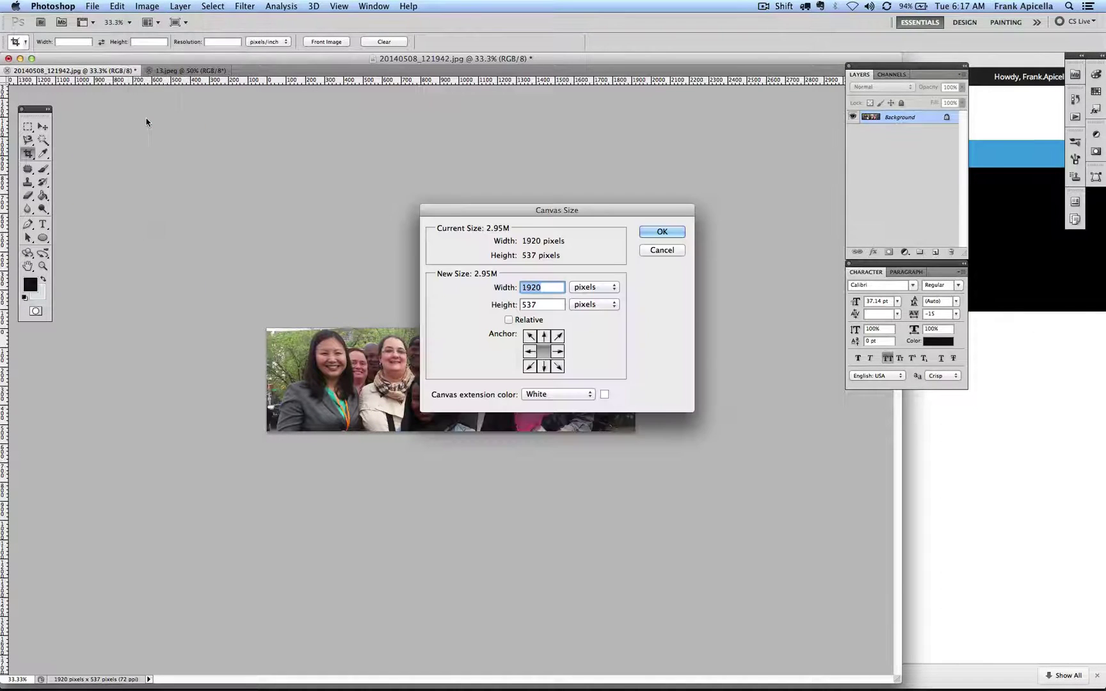
key(Tab)
text(20)
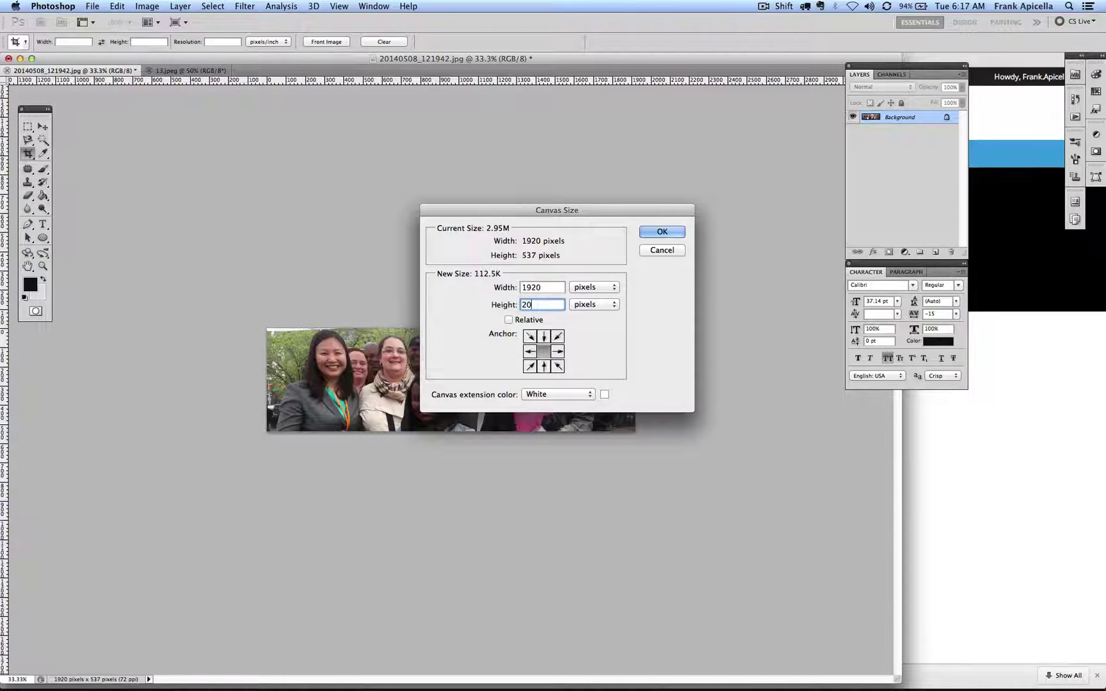
key(BackSpace)
text(50)
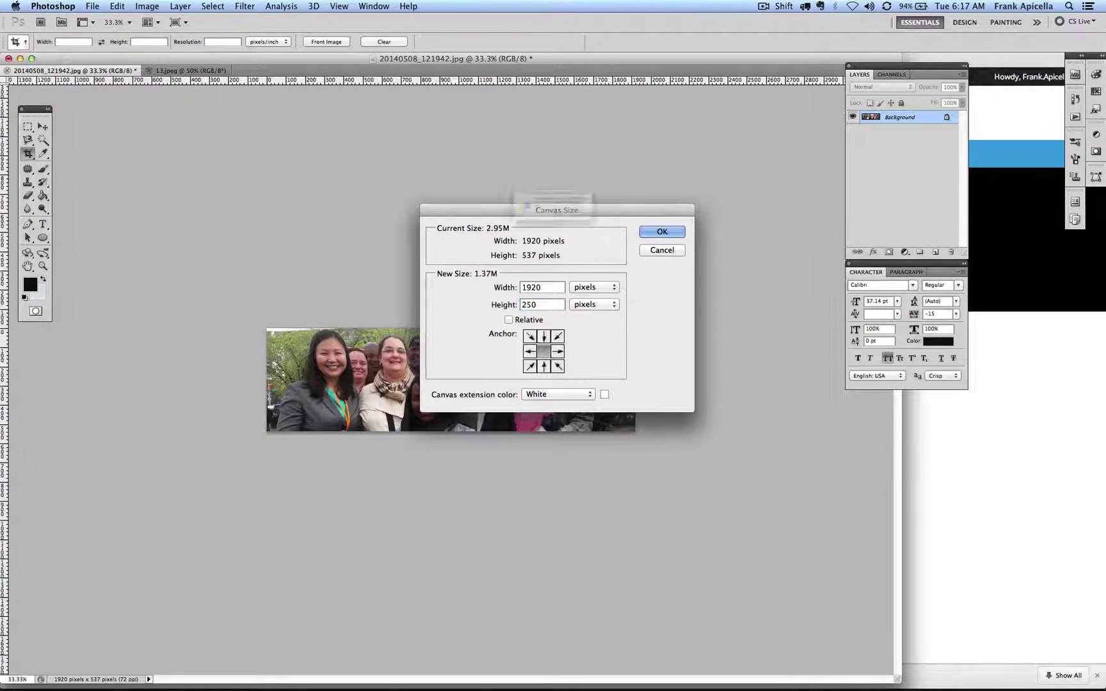
key(Return)
Compare with the website, then undo the banner crop back to the full photo
key(super+Tab)
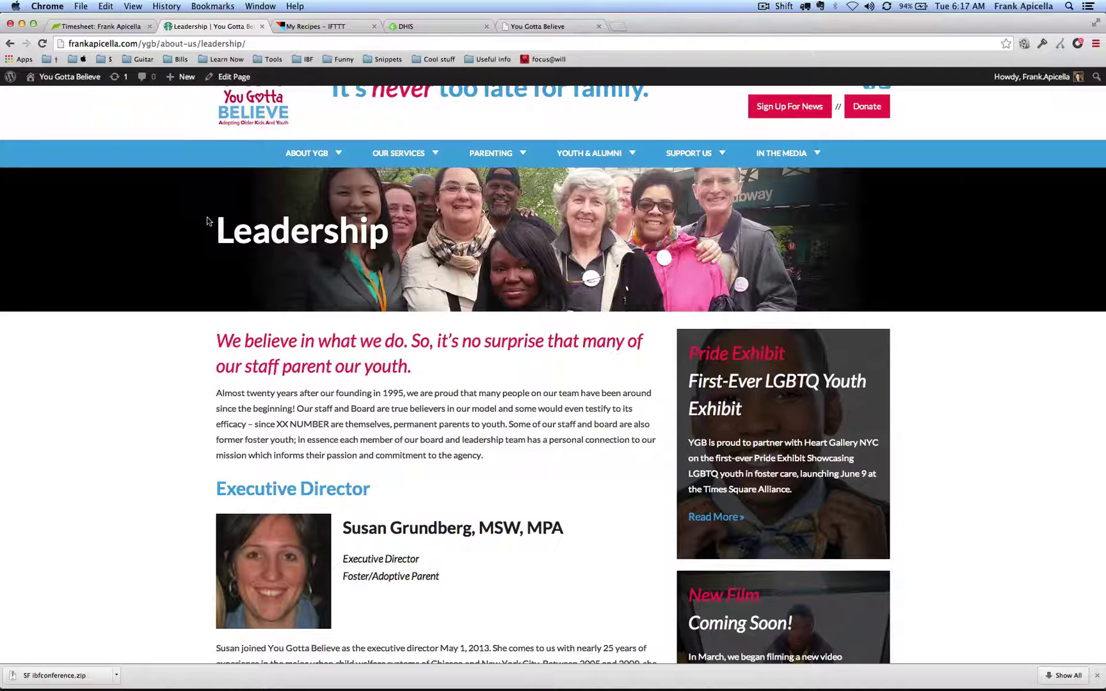
key(super+Tab)
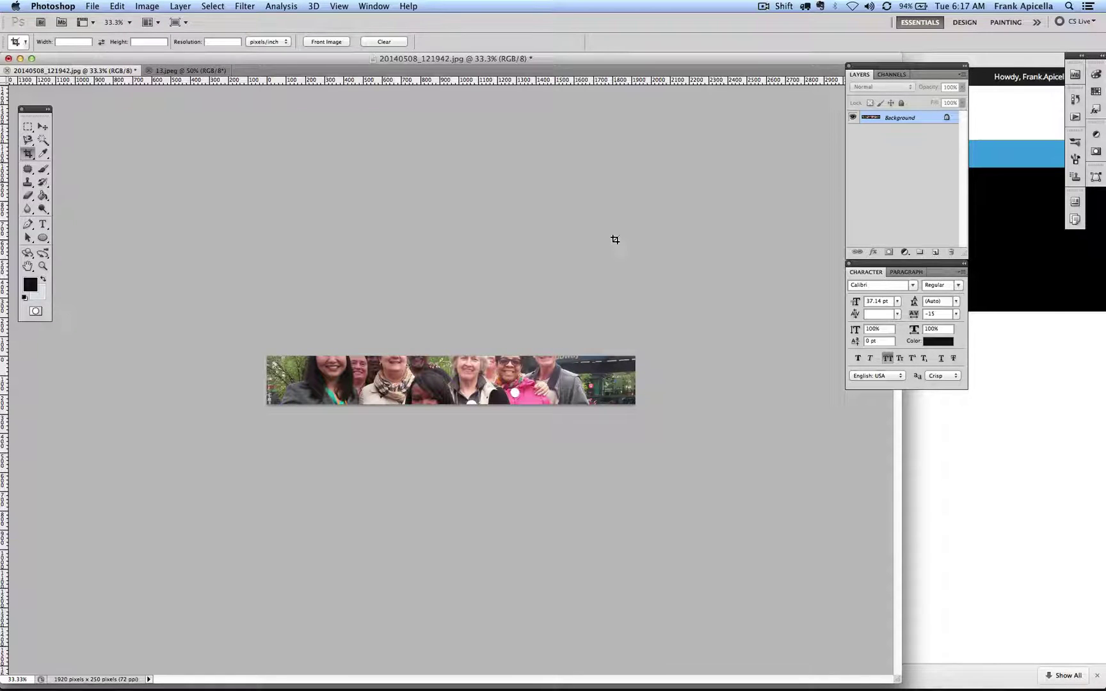
key(super+alt+z)
key(super+alt+z)
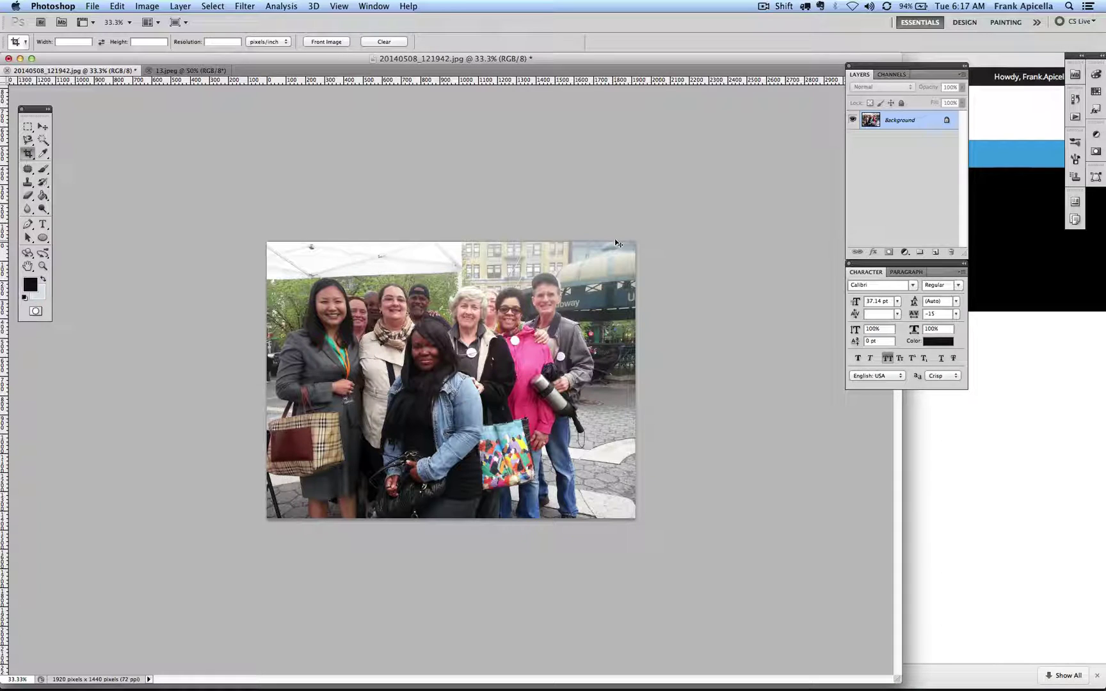
Create a new blank 1920×250 pixel document
click(92, 6)
click(104, 19)
key(Tab)
key(Tab)
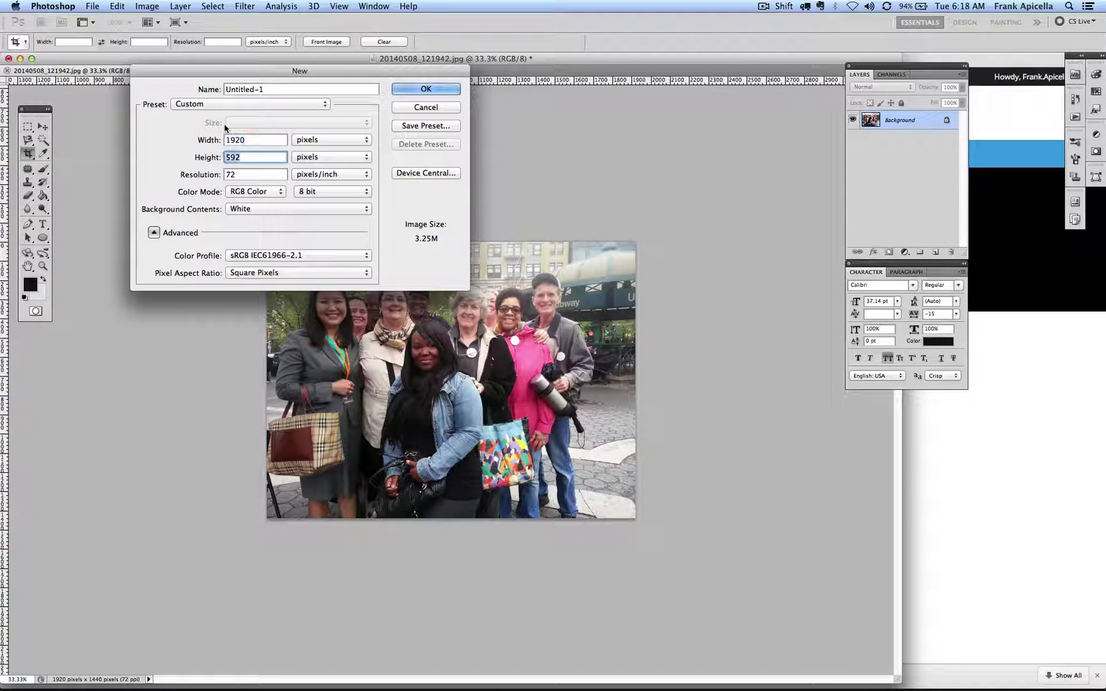
text(250)
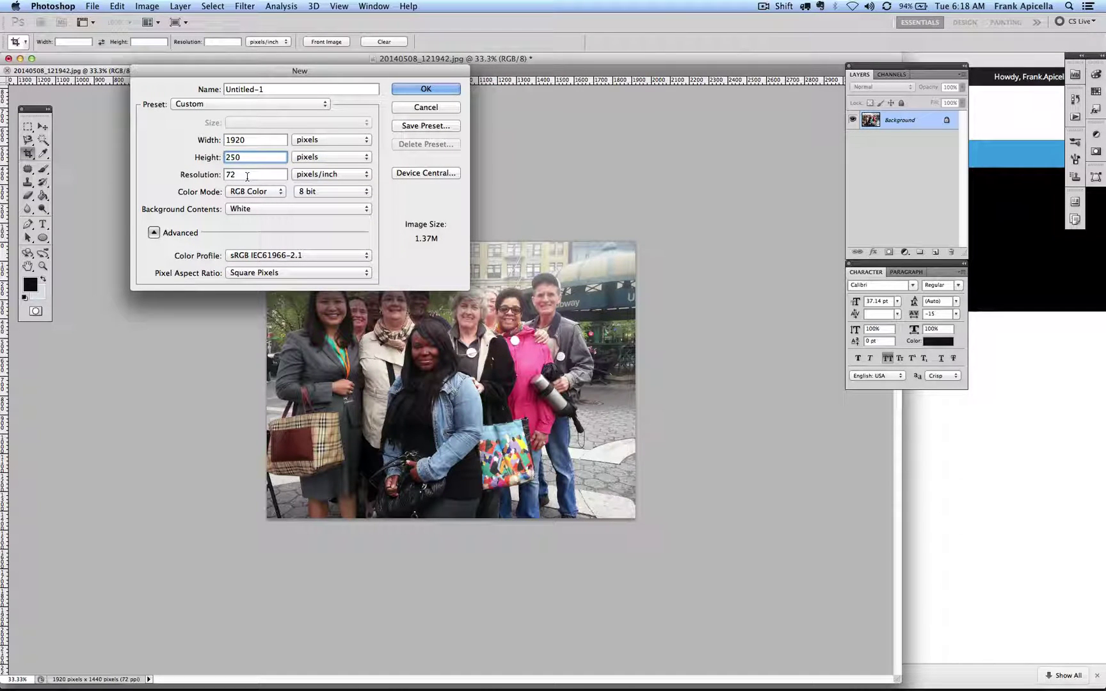
click(424, 89)
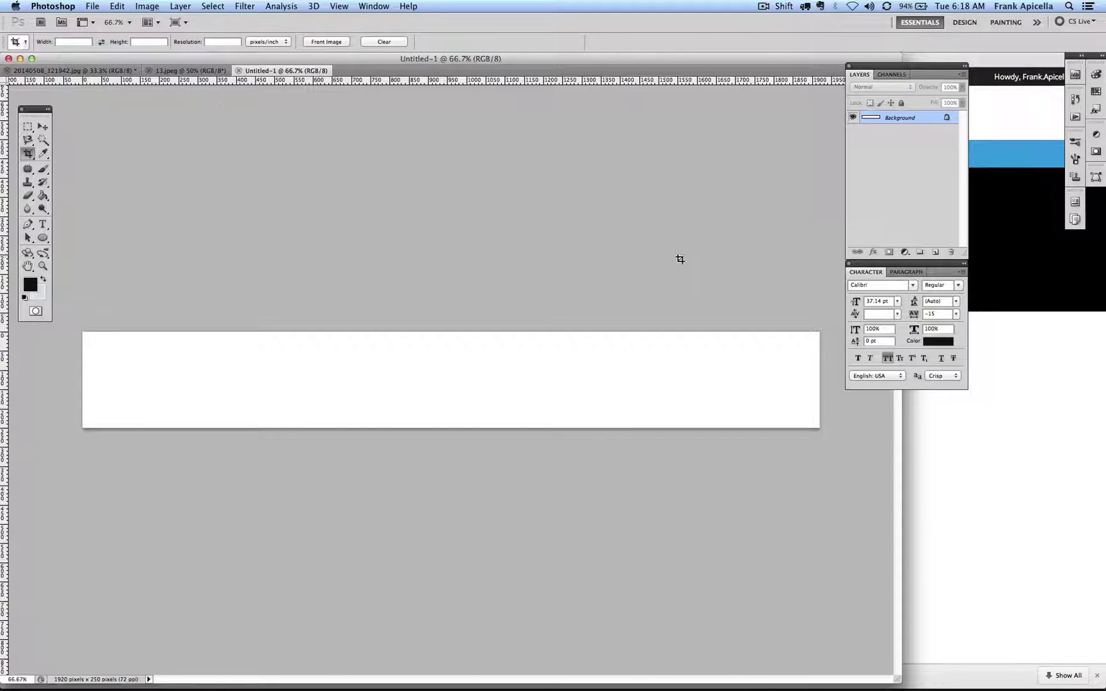
Convert the background into Layer 0 and fill it with solid black
double_click(933, 122)
key(Return)
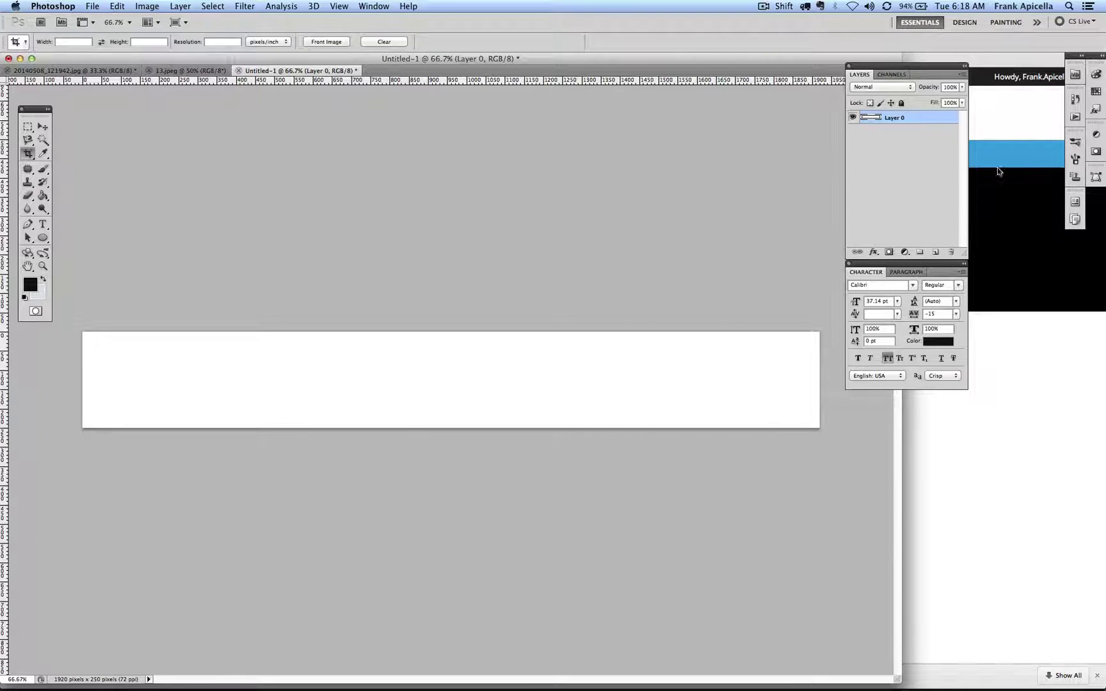
click(42, 196)
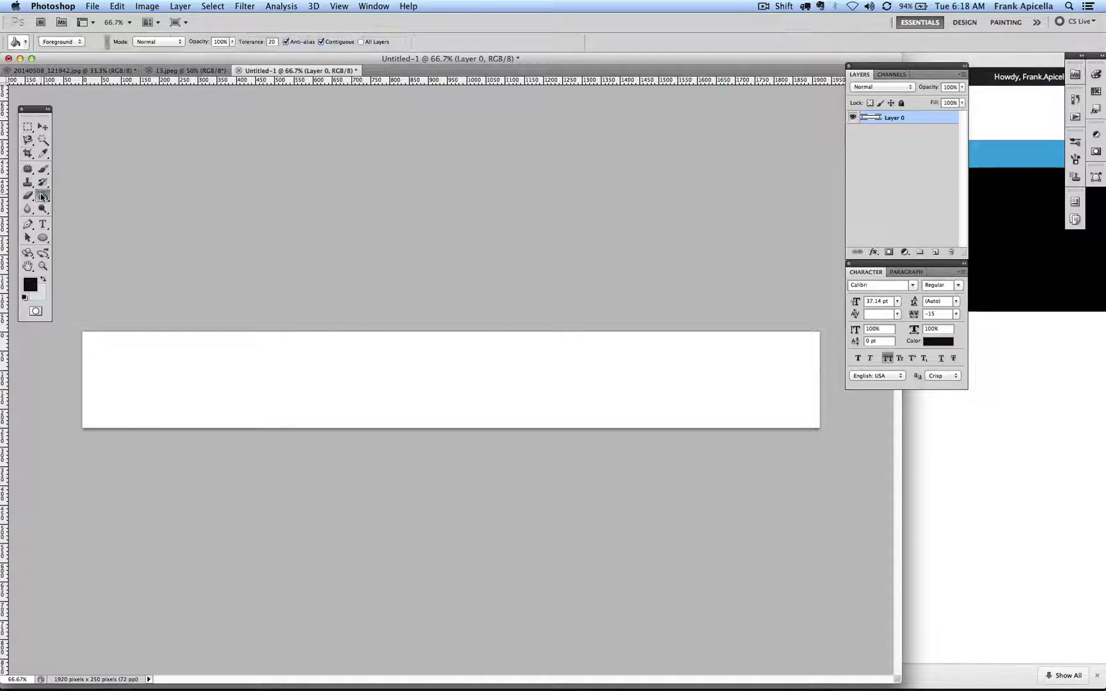
click(370, 381)
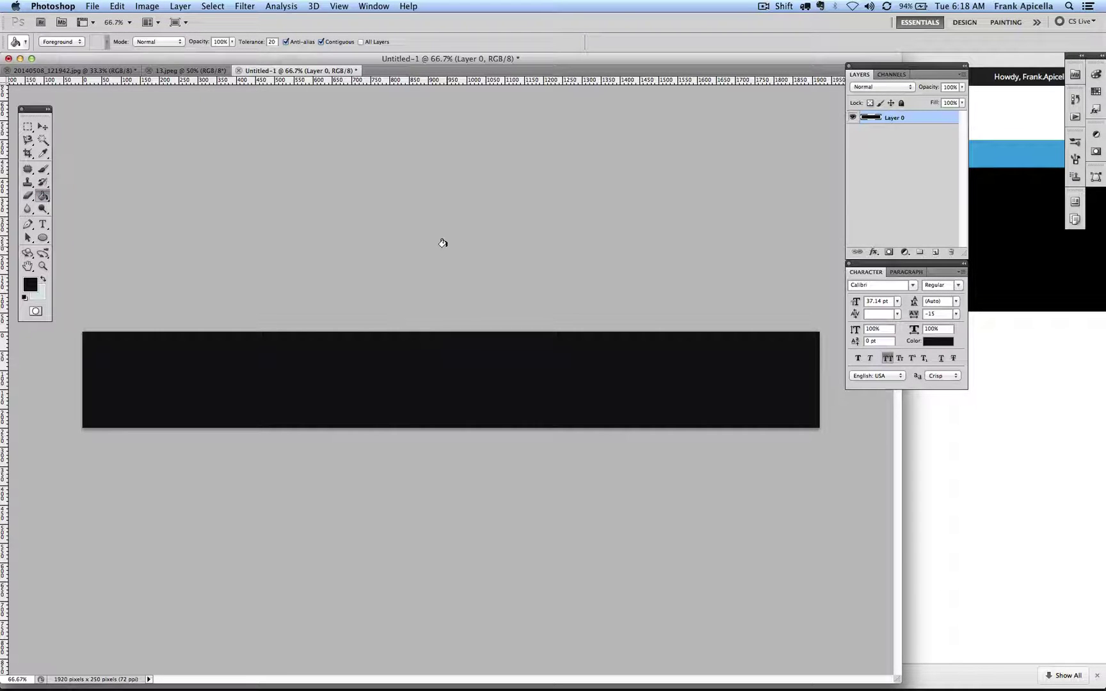
Float the group photo window and drag it onto the black banner as Layer 1
click(192, 71)
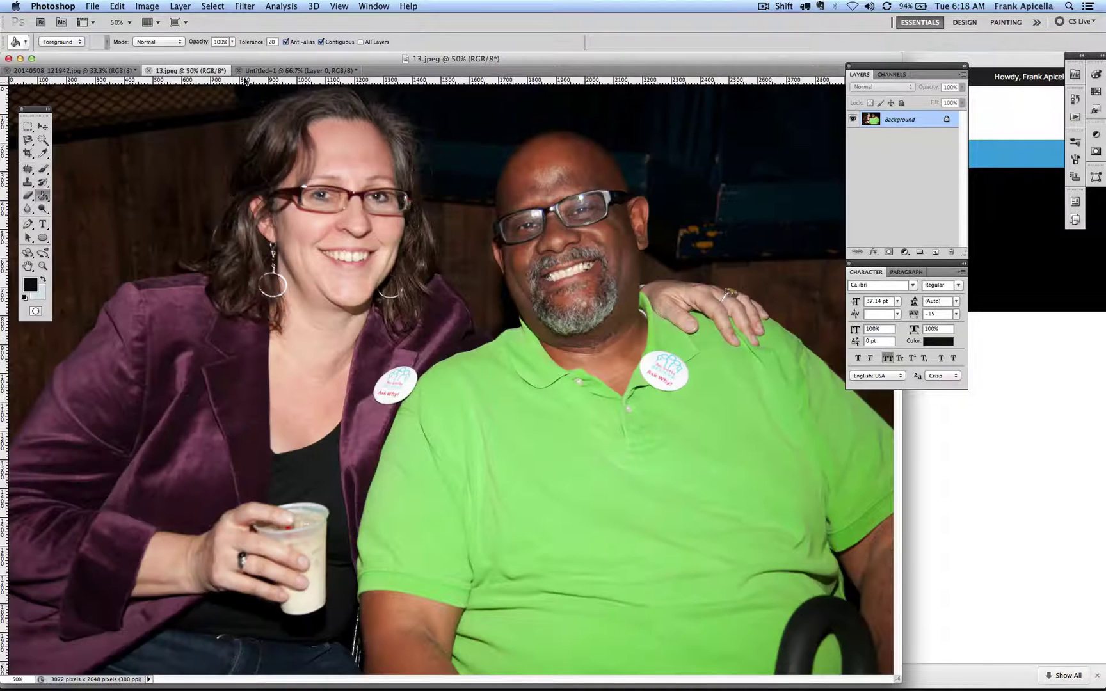
click(102, 70)
drag(105, 72, 308, 75)
key(ctrl+Tab)
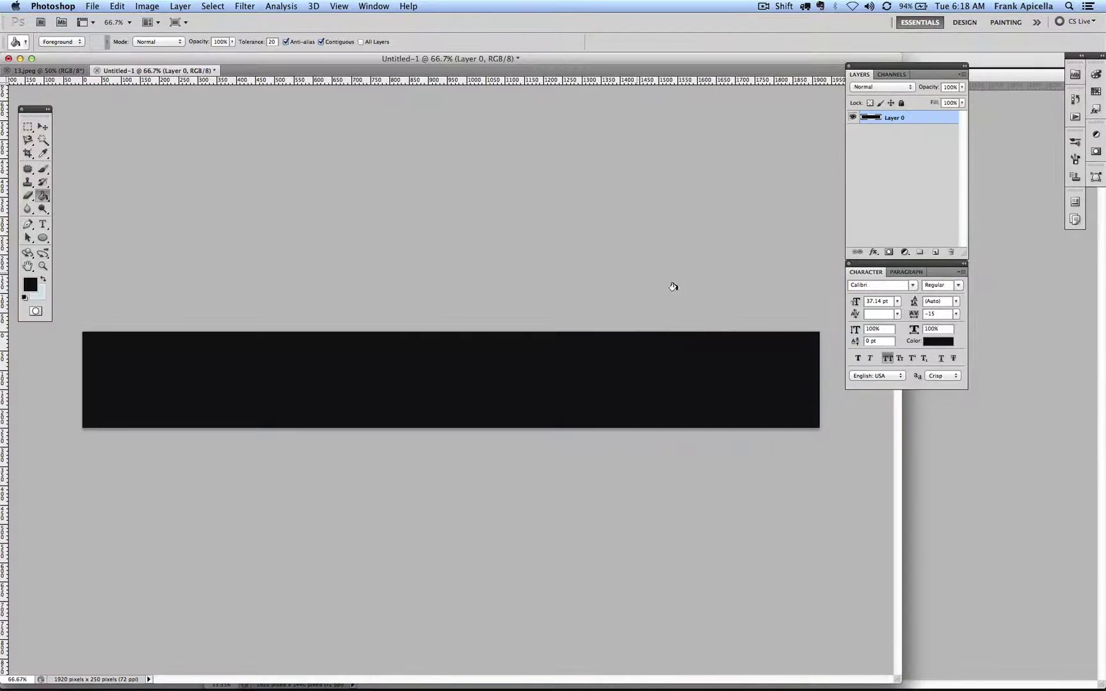
key(ctrl+Tab)
key(v)
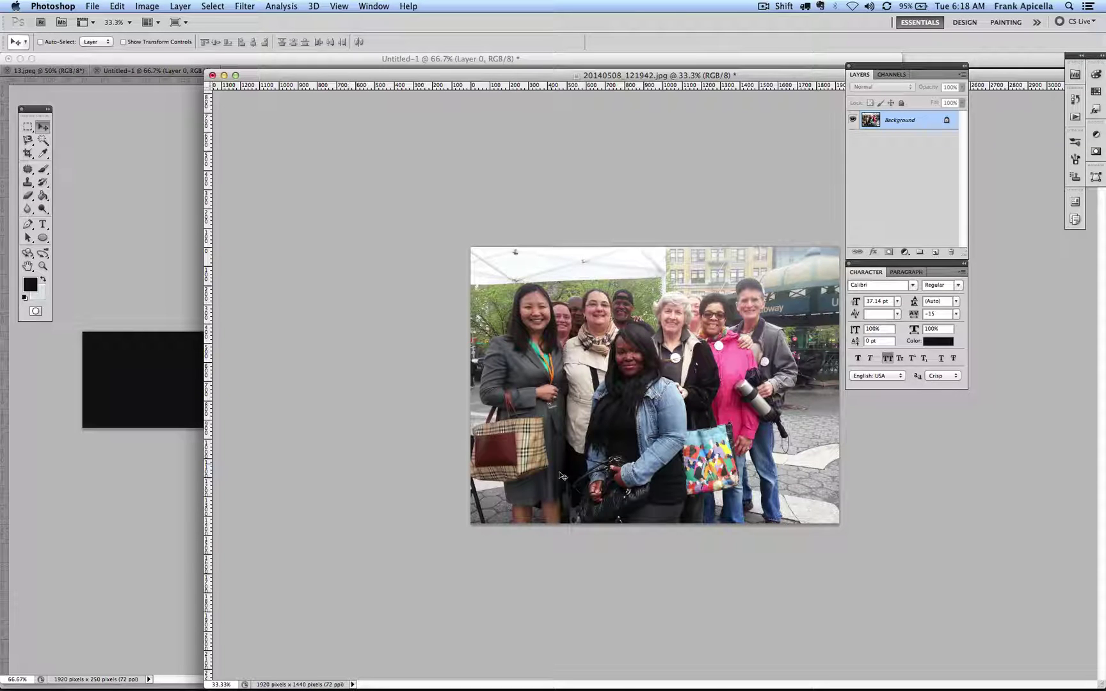
drag(147, 384, 469, 389)
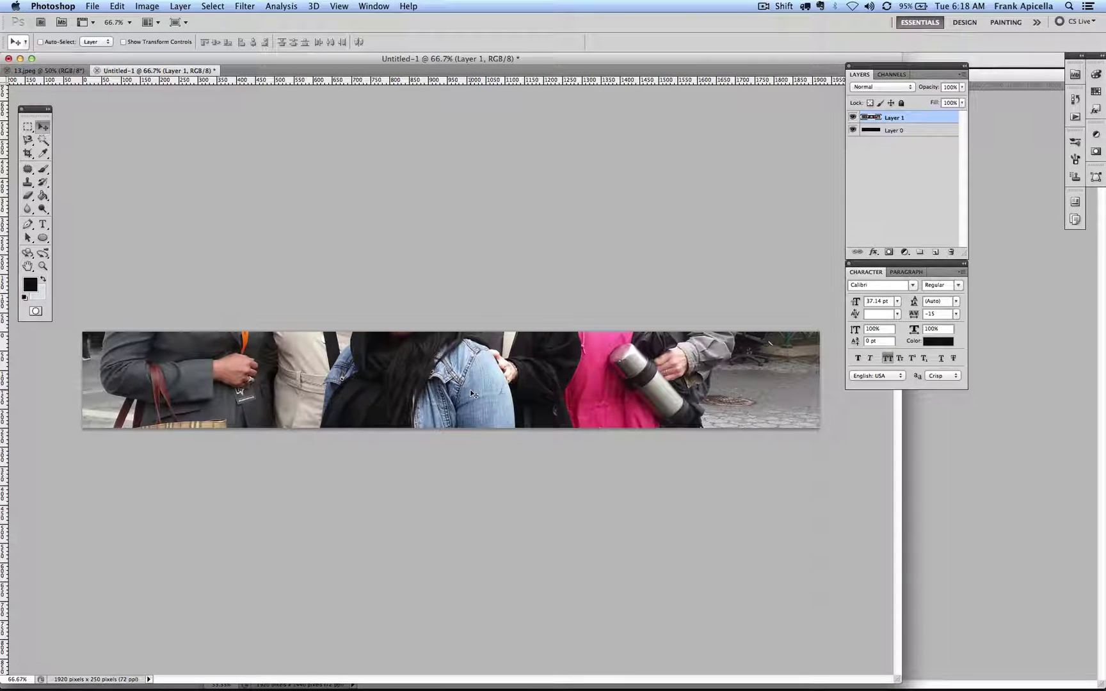
Free Transform the pasted photo, shrinking it to about 61% over the banner
click(117, 6)
click(148, 247)
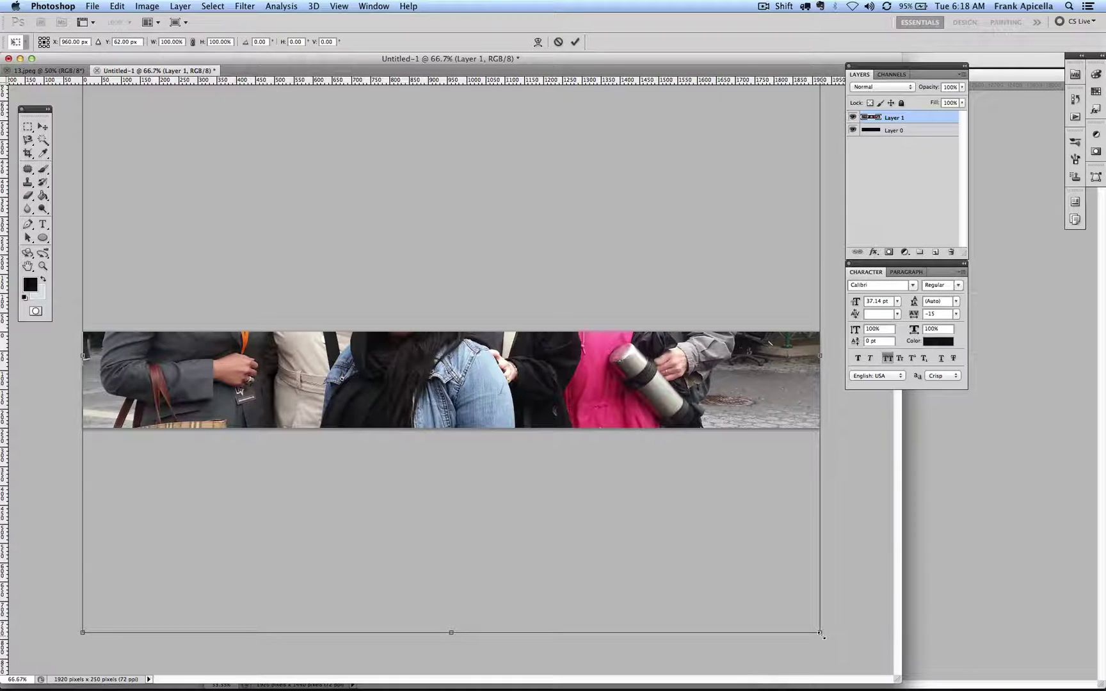
drag(821, 634, 613, 469)
drag(445, 320, 572, 520)
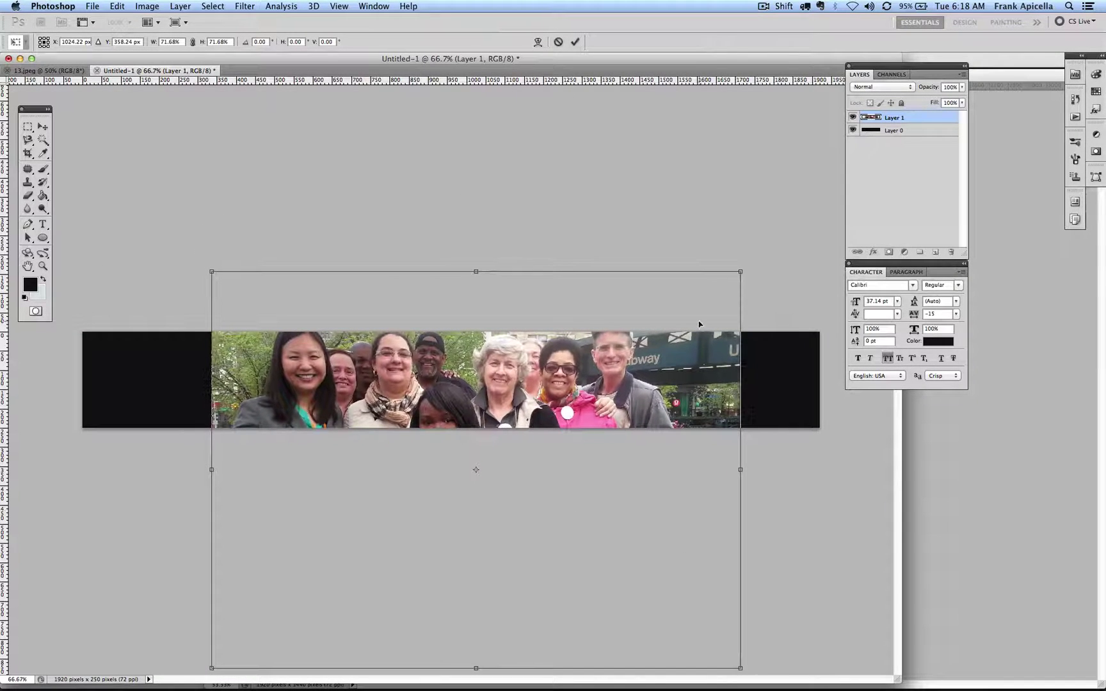
drag(738, 279, 659, 338)
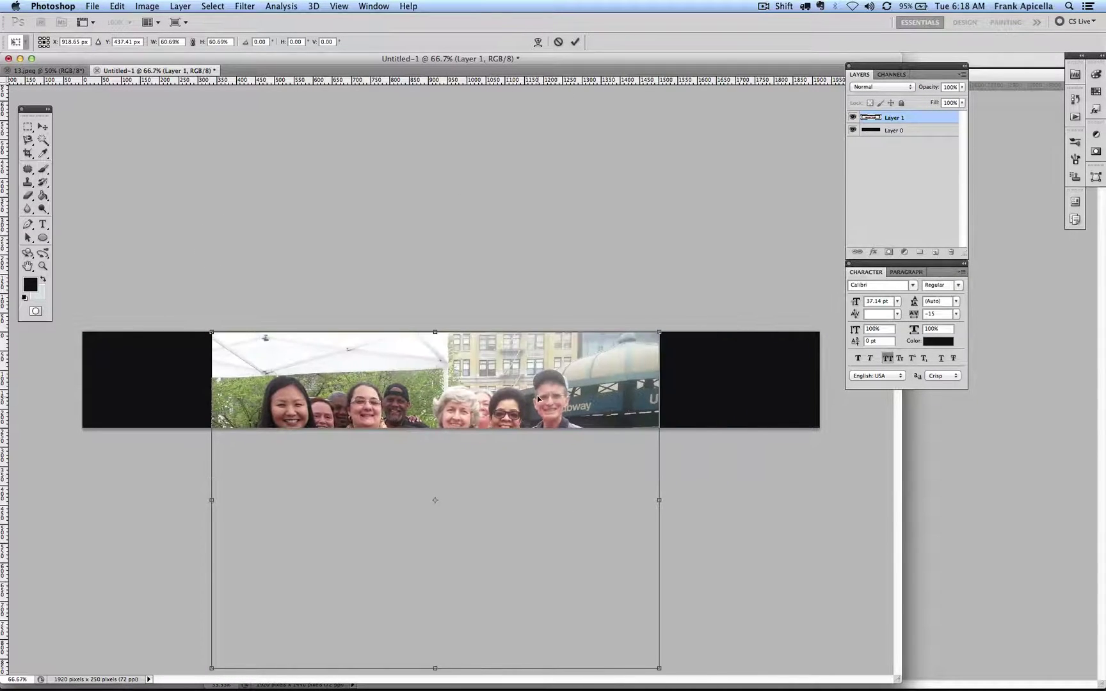
drag(540, 395, 568, 336)
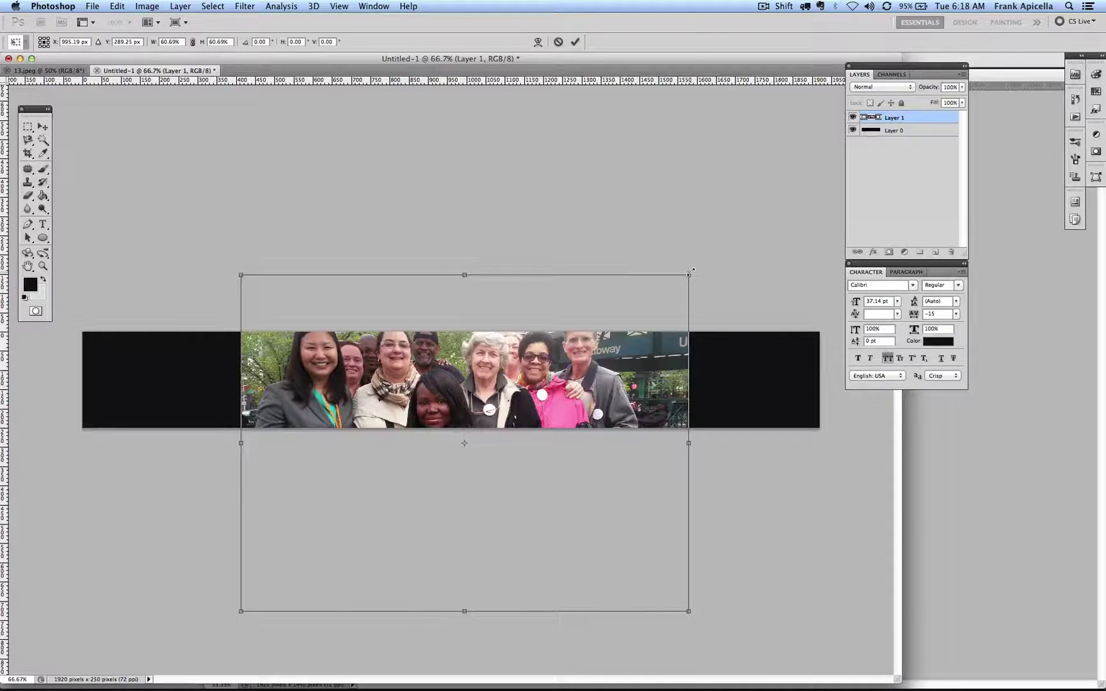
Refine the photo to about 52%, centre it on the banner, and apply
drag(679, 279, 659, 296)
drag(609, 346, 631, 329)
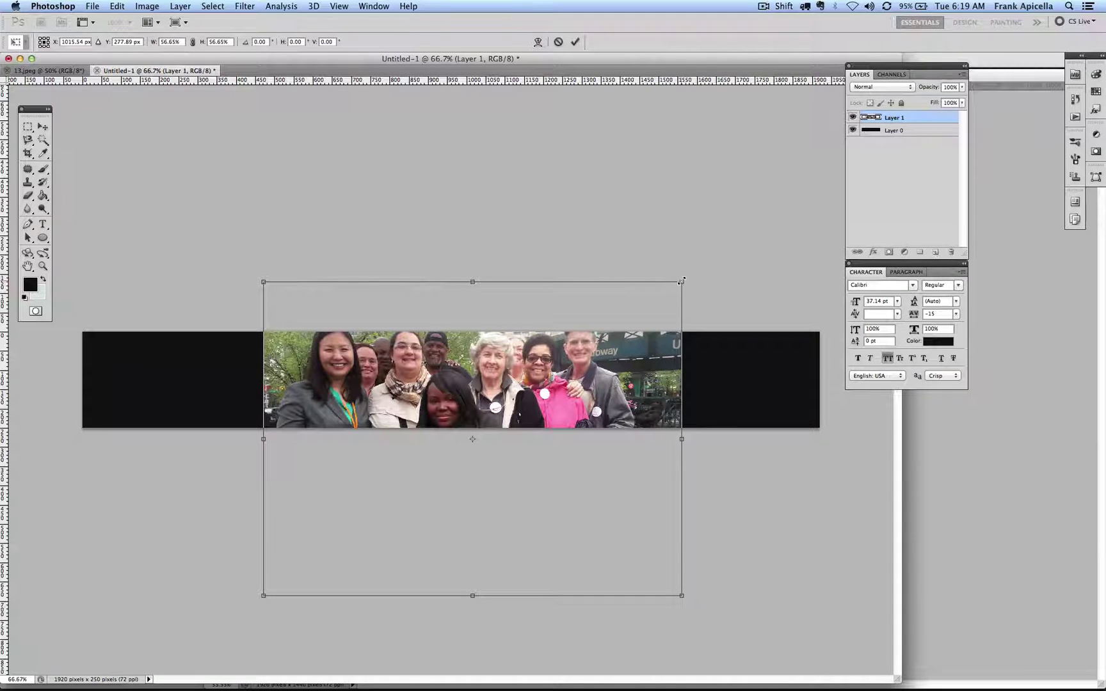
drag(679, 280, 671, 290)
drag(618, 340, 619, 336)
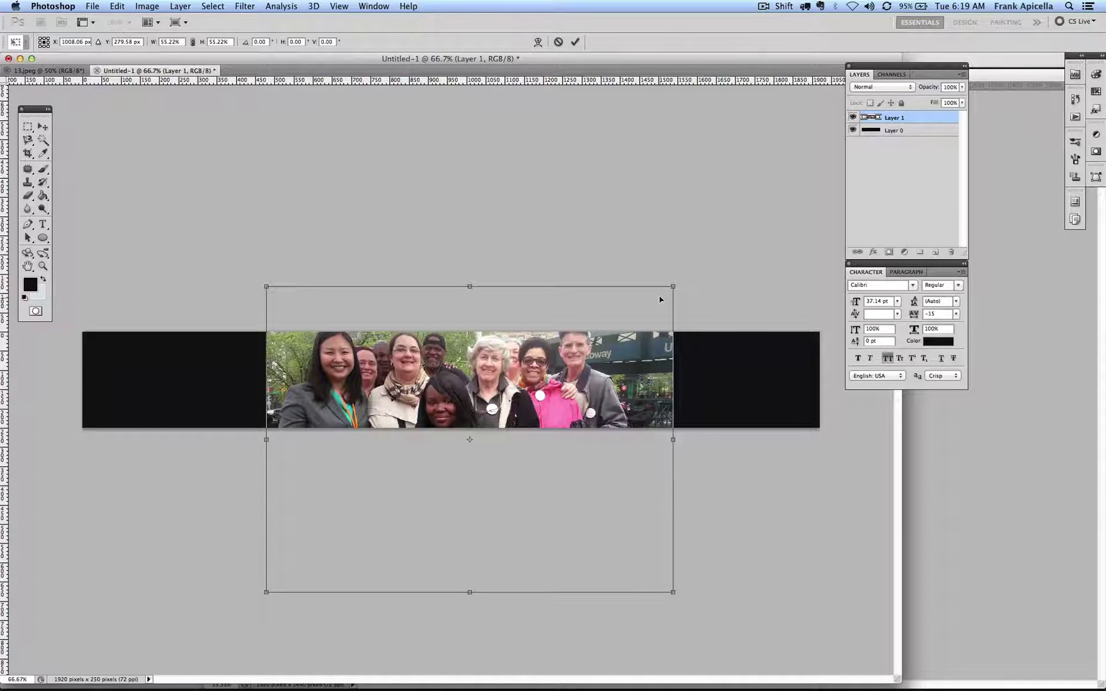
drag(673, 286, 652, 302)
drag(585, 363, 599, 345)
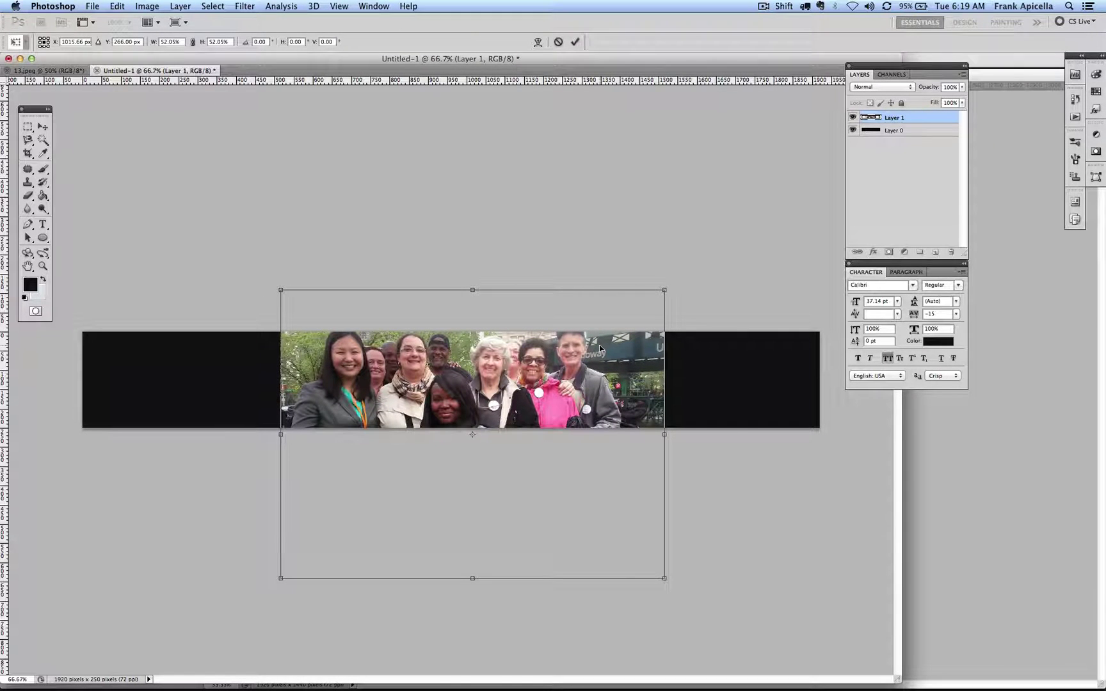
key(Return)
key(shift+Left)
key(shift+Left)
key(shift+Left)
key(shift+Left)
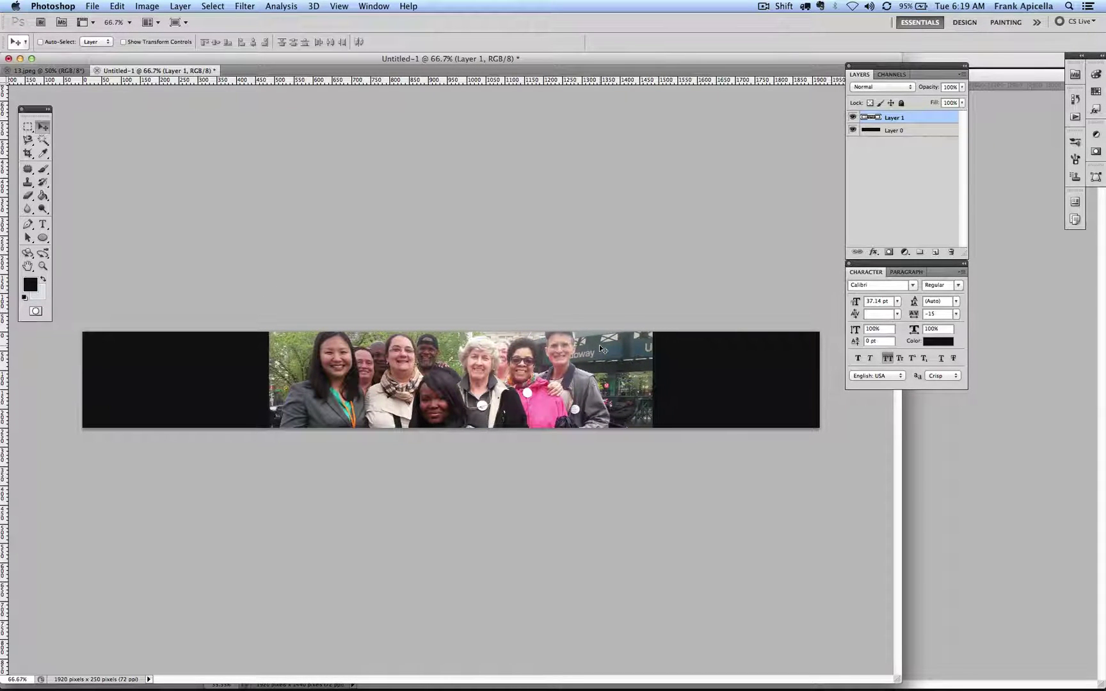
Nudge the scaled photo left and right until it sits centred
key(shift+Right)
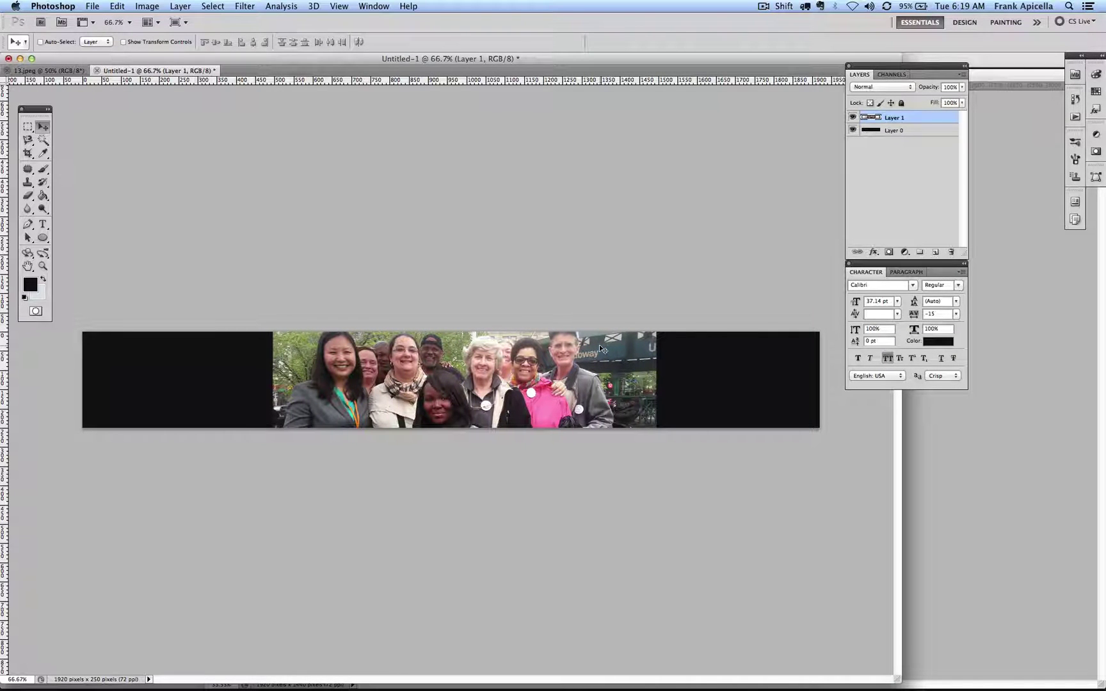
key(shift+Right)
key(shift+Right)
key(shift+Left)
key(shift+Left)
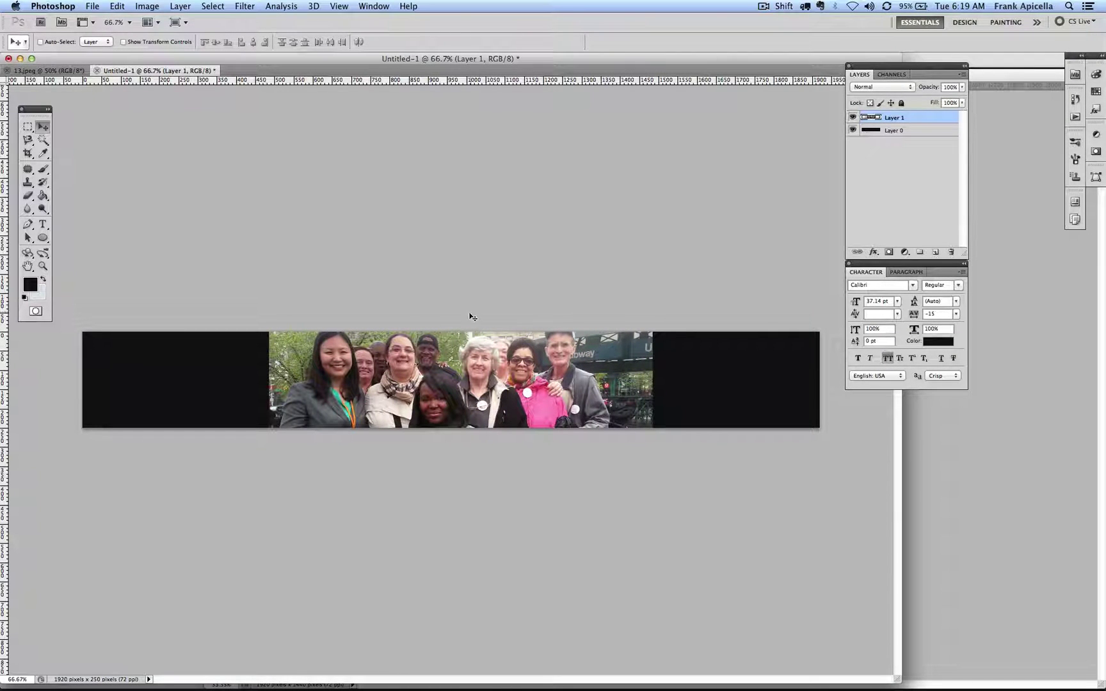
Add a layer mask to Layer 1 and make the mask the editing target
click(890, 252)
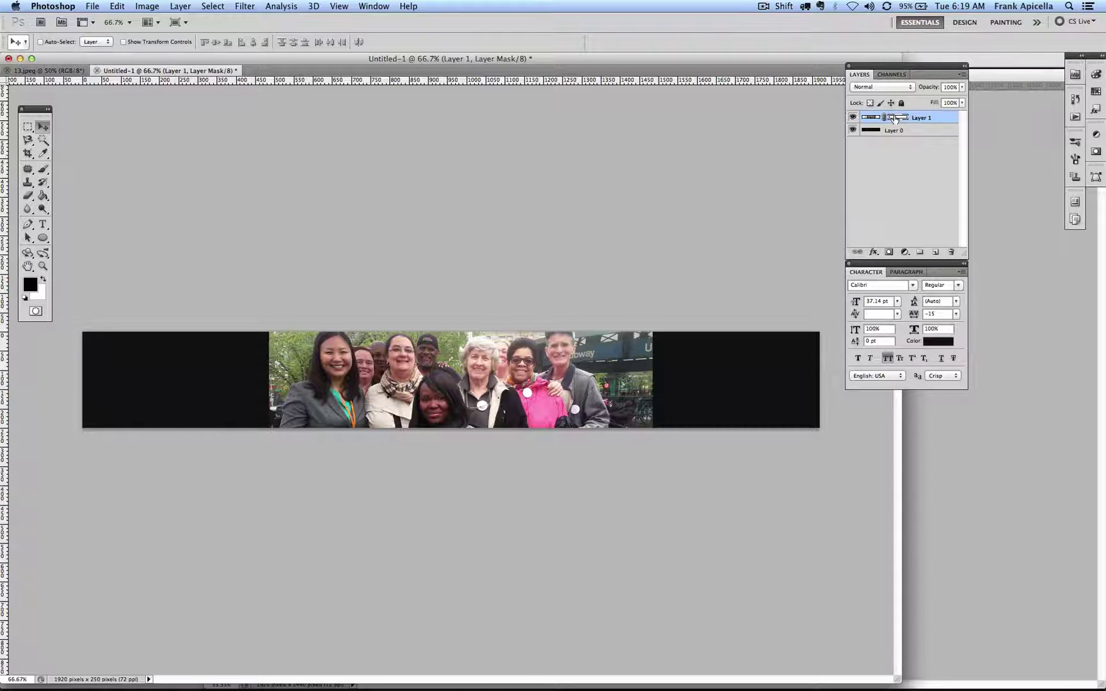
click(869, 119)
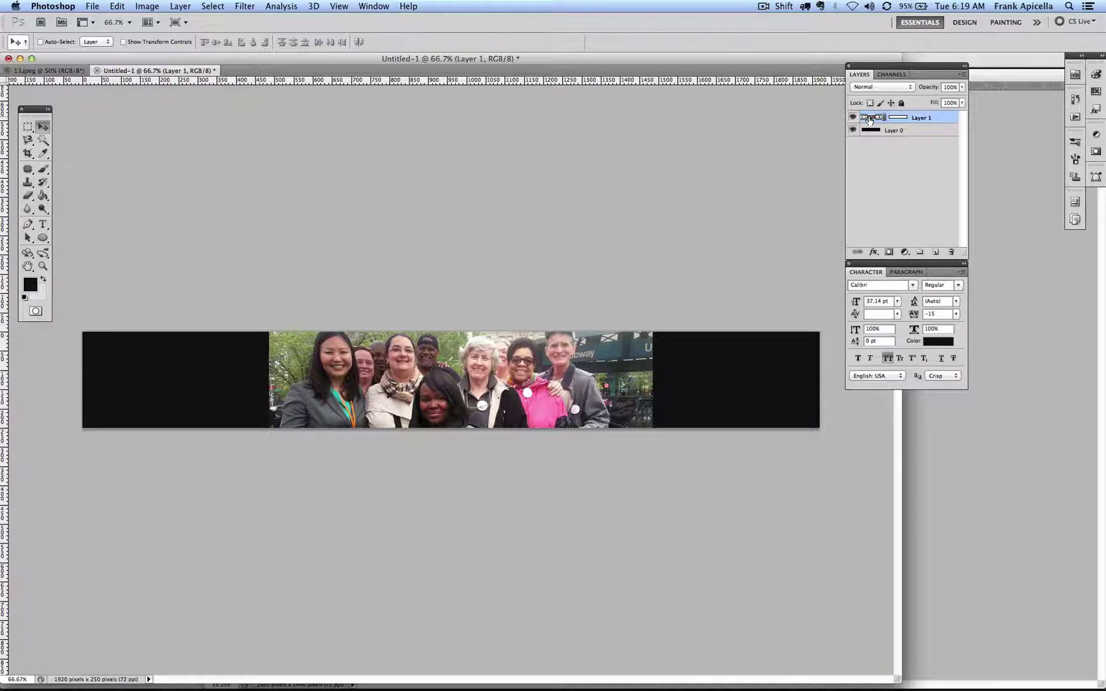
click(898, 119)
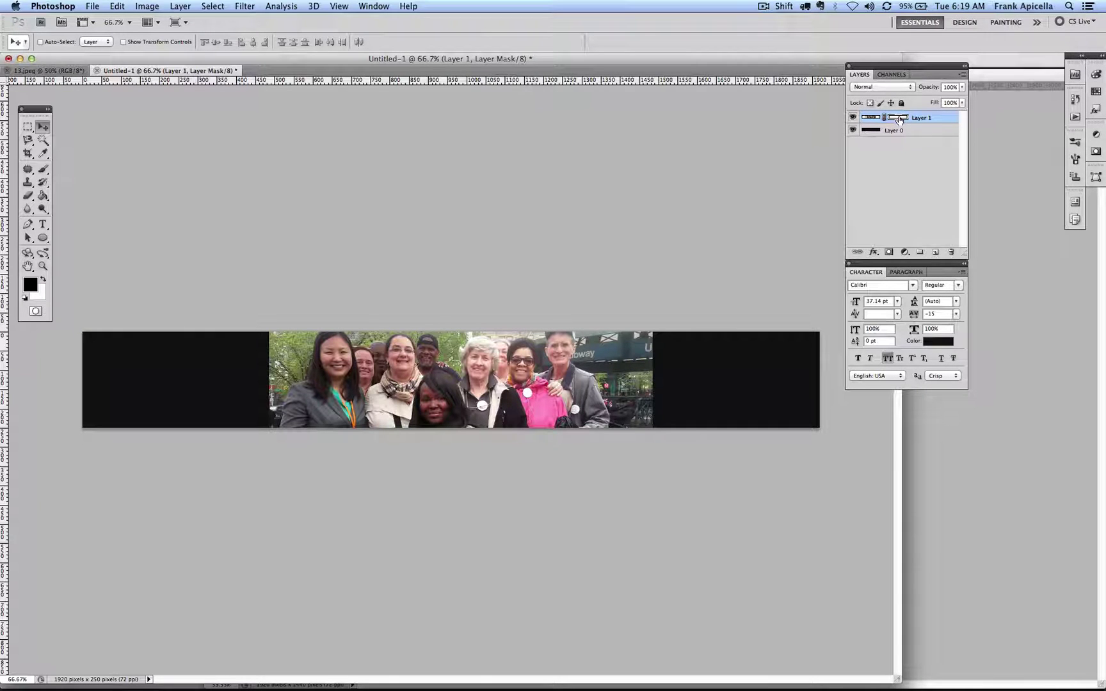
click(43, 195)
click(43, 195)
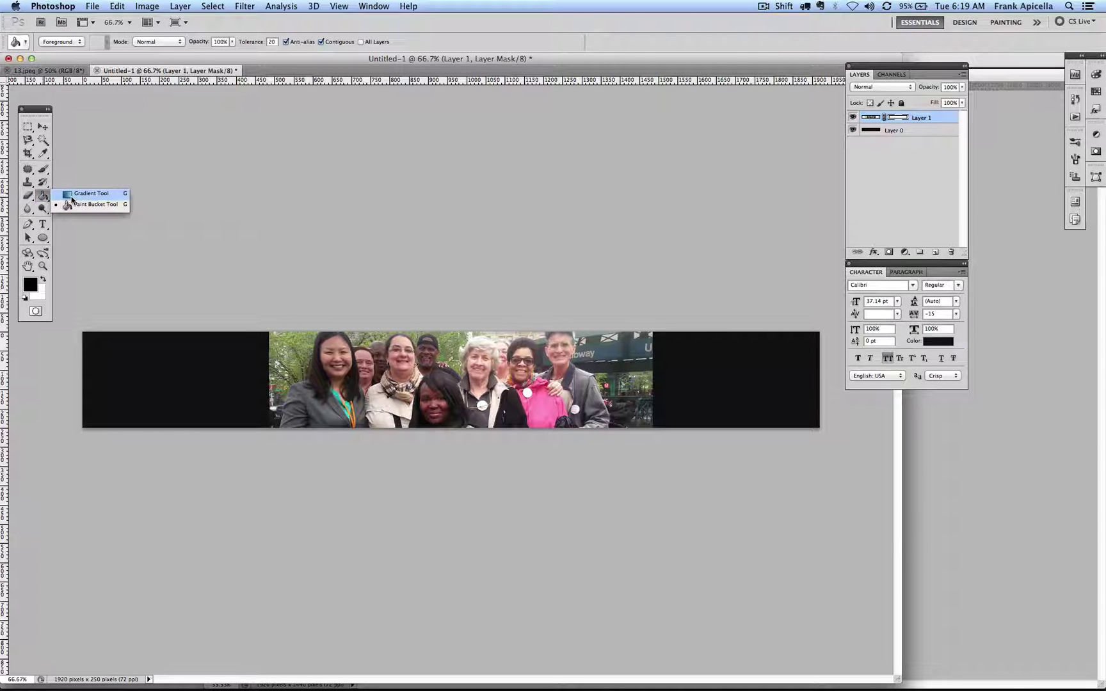
Draw a gradient on Layer 1's mask fading the photo's right edge into black
click(72, 194)
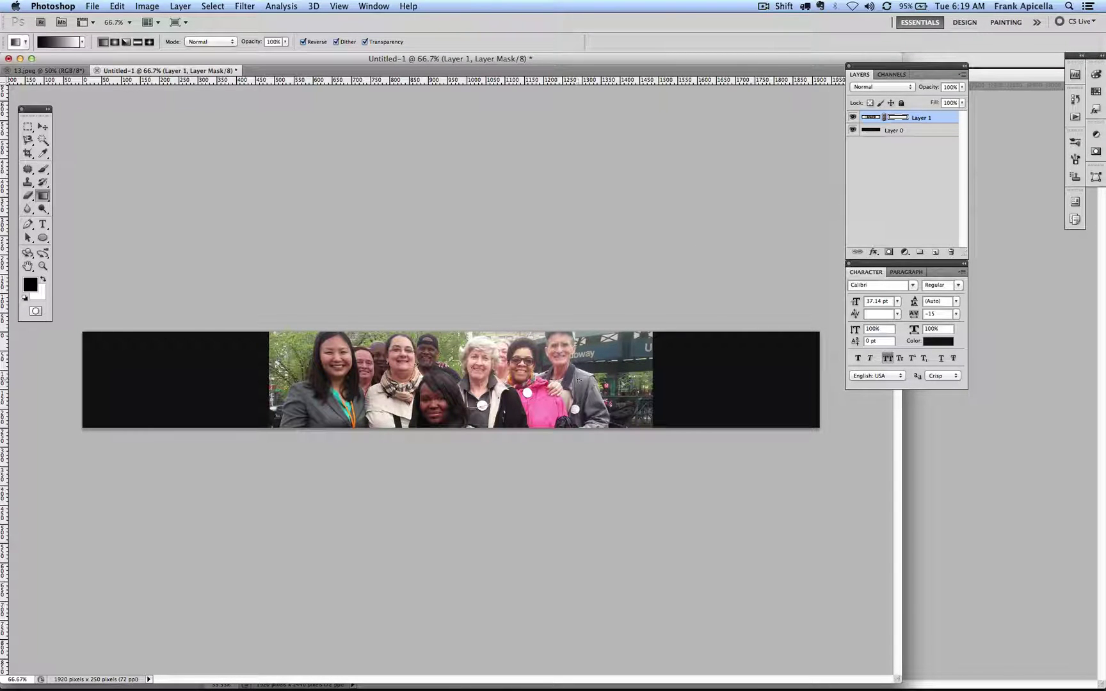
drag(642, 373, 568, 374)
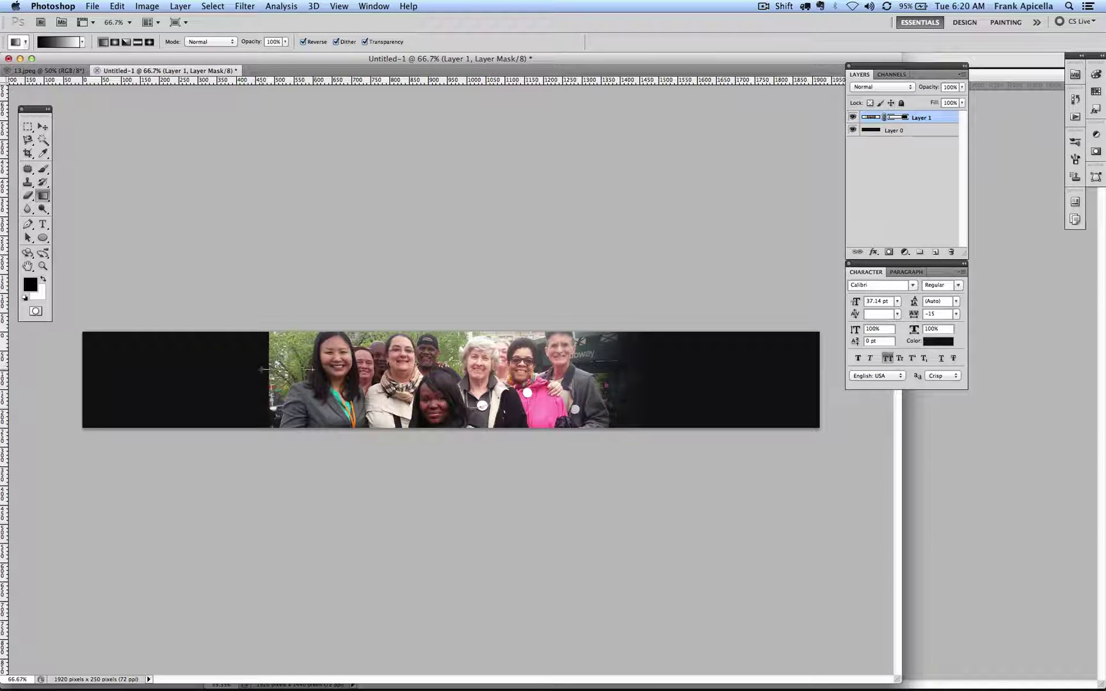
drag(262, 369, 261, 370)
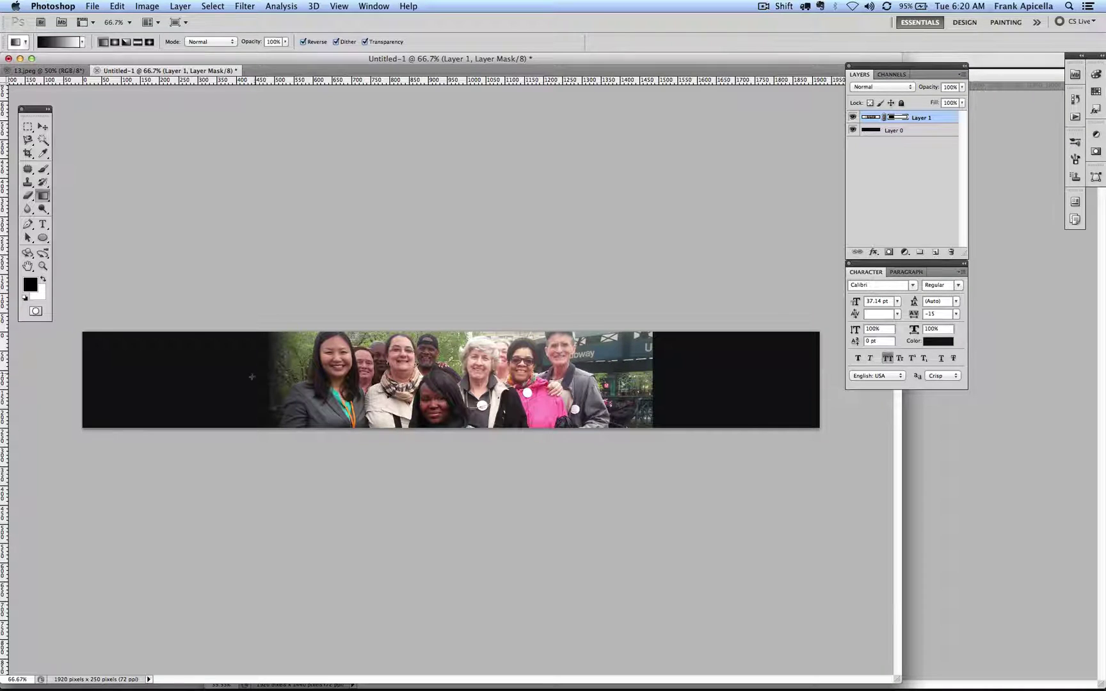
key(super+z)
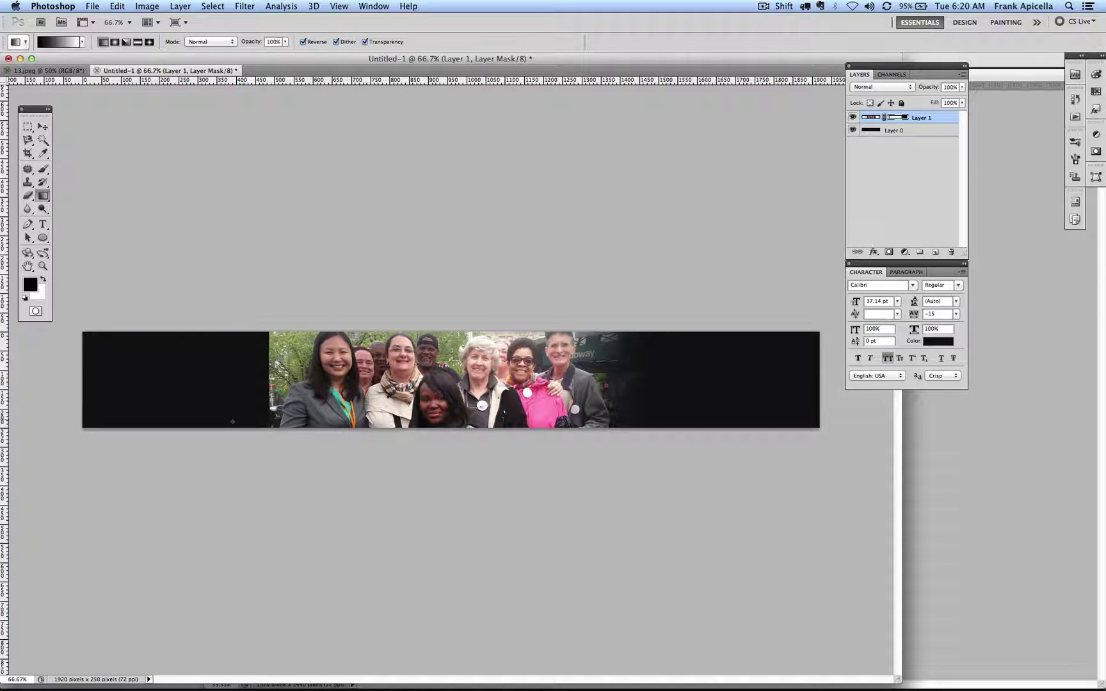
Select a strip at the photo's left edge and gradient-fade it into the black background
click(27, 126)
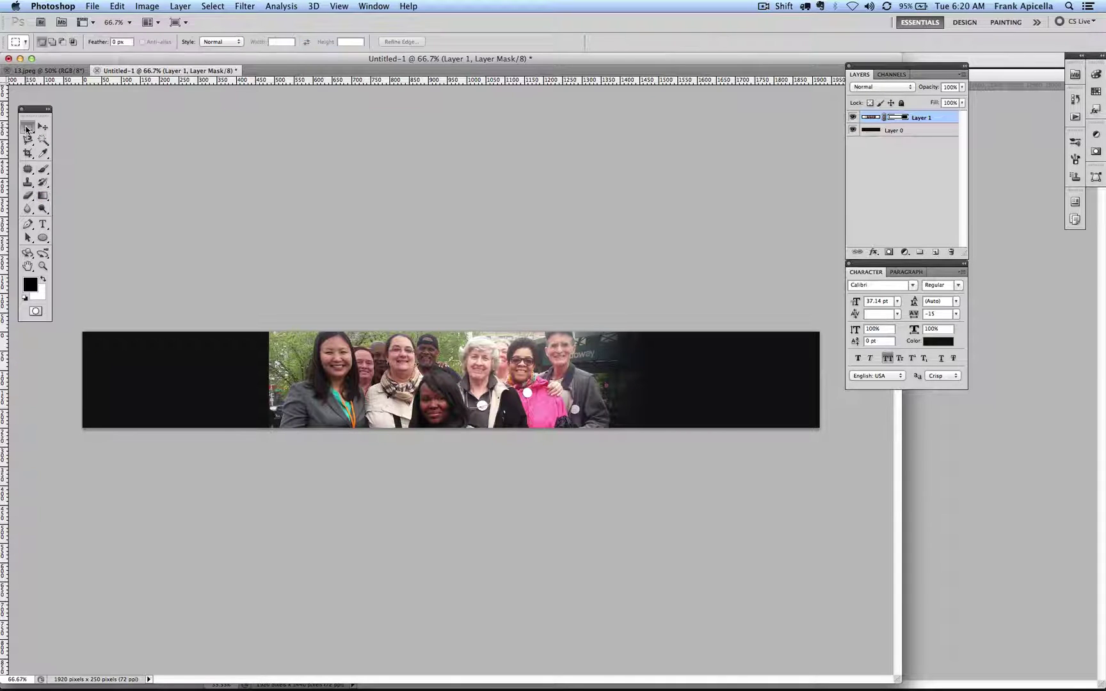
drag(357, 330, 232, 444)
mouse_move(319, 384)
mouse_down()
mouse_move(335, 384)
mouse_move(326, 384)
mouse_up()
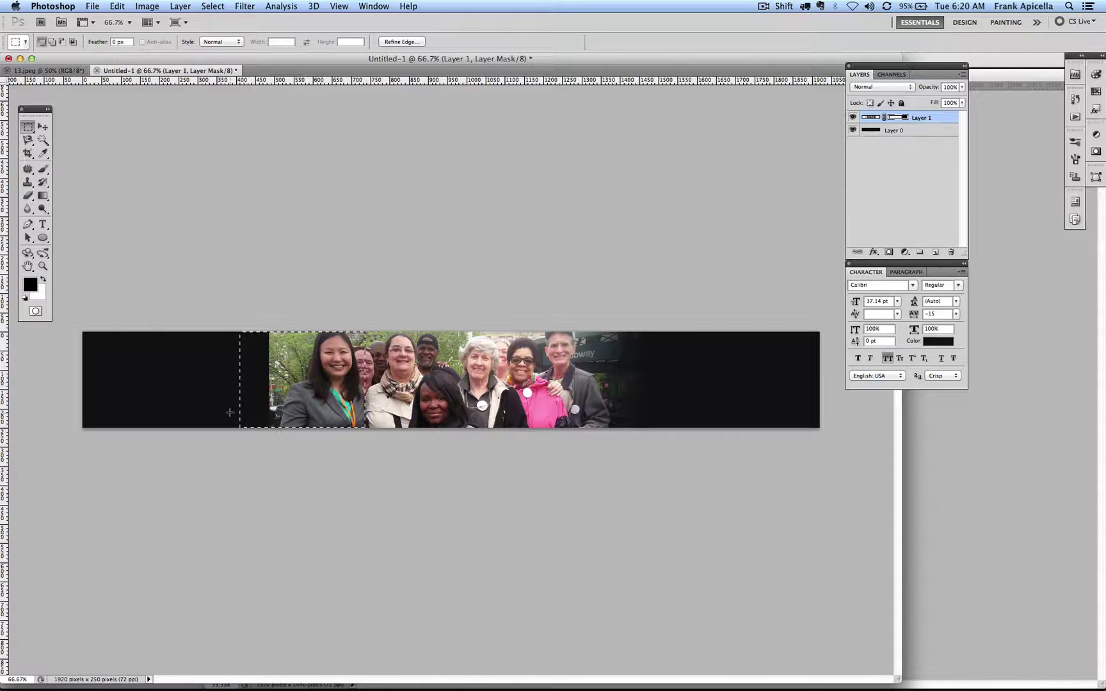
key(g)
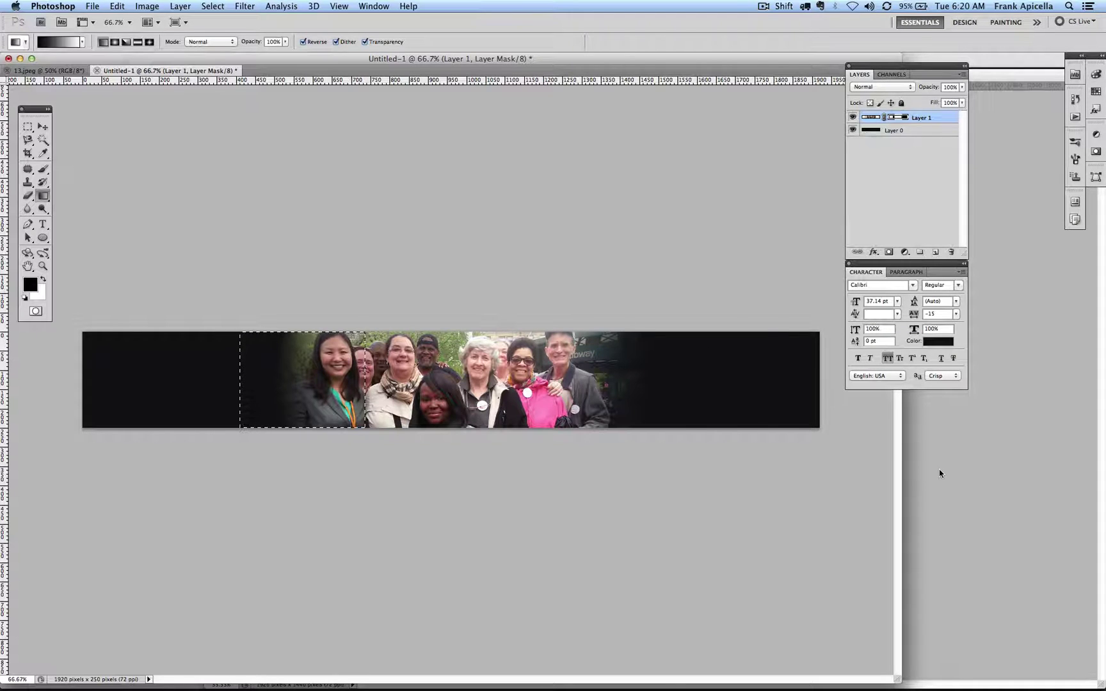
key(super+Tab)
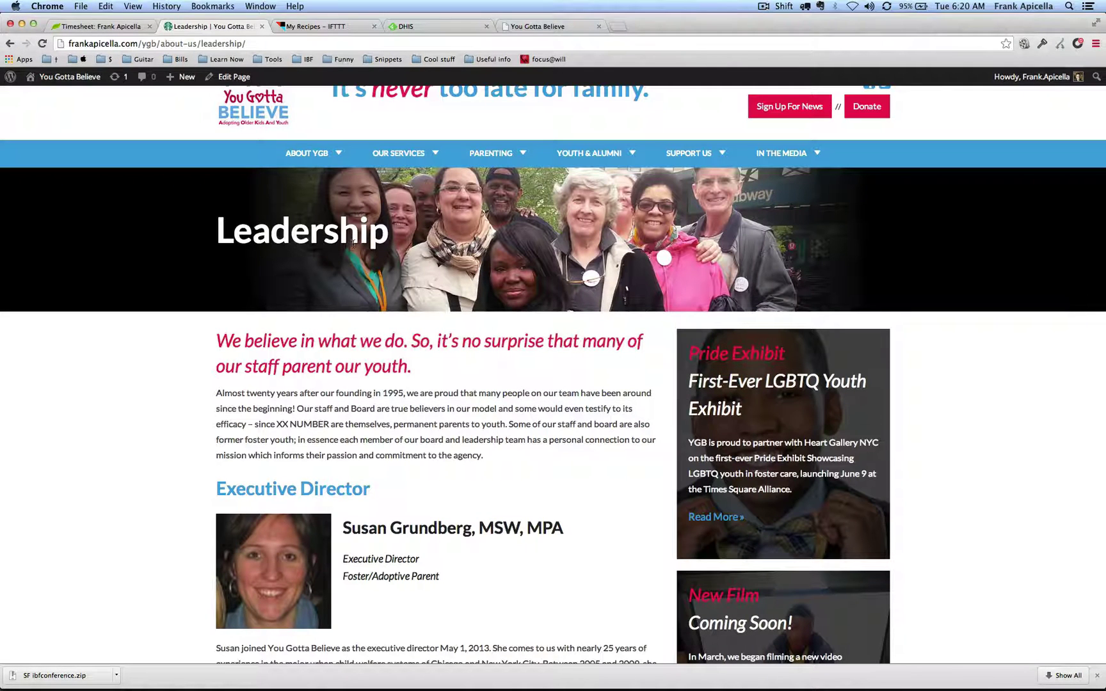
key(super+Tab)
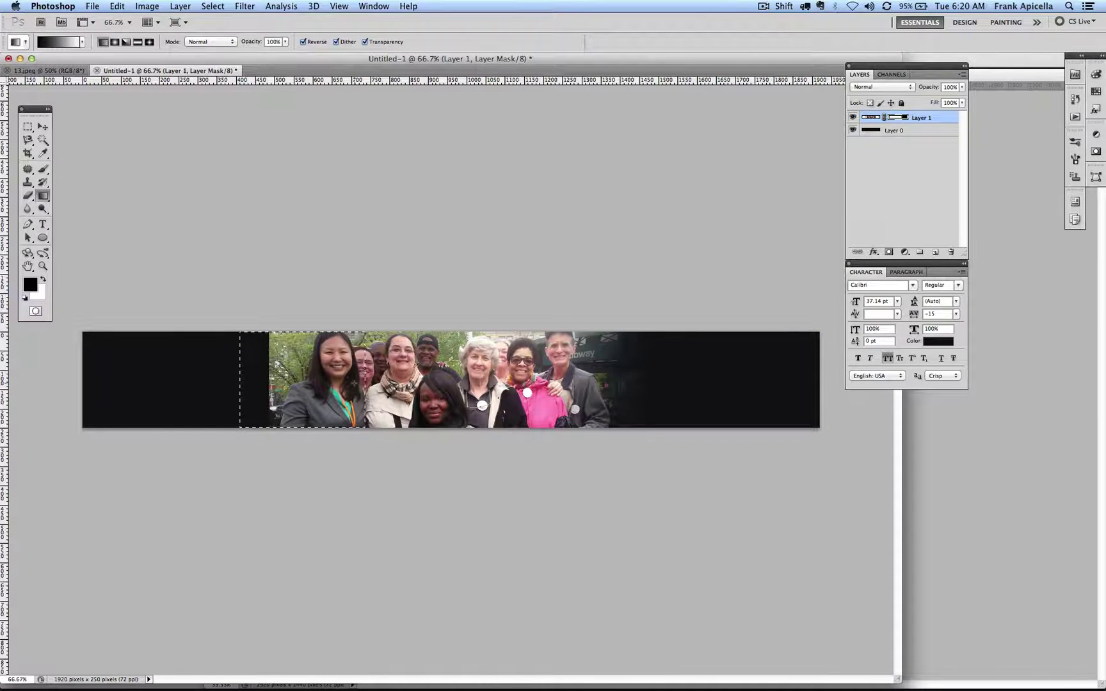
drag(306, 383, 356, 383)
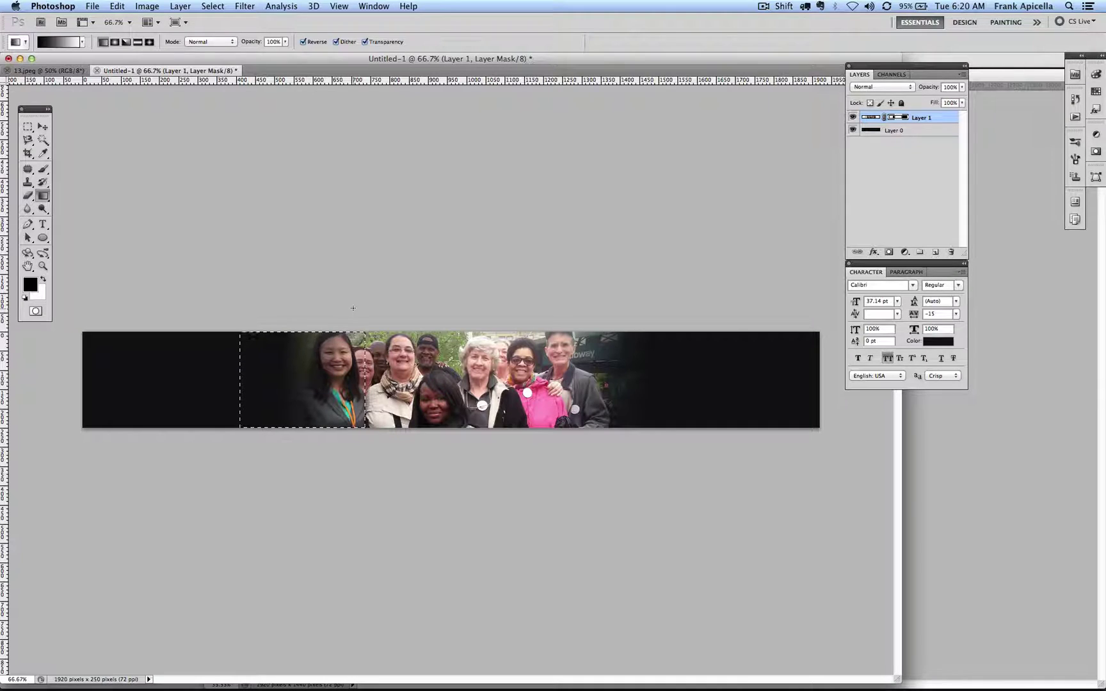
Deselect the faded edge, then back out of Save As, leaving the banner unsaved
key(super+d)
key(super+shift+s)
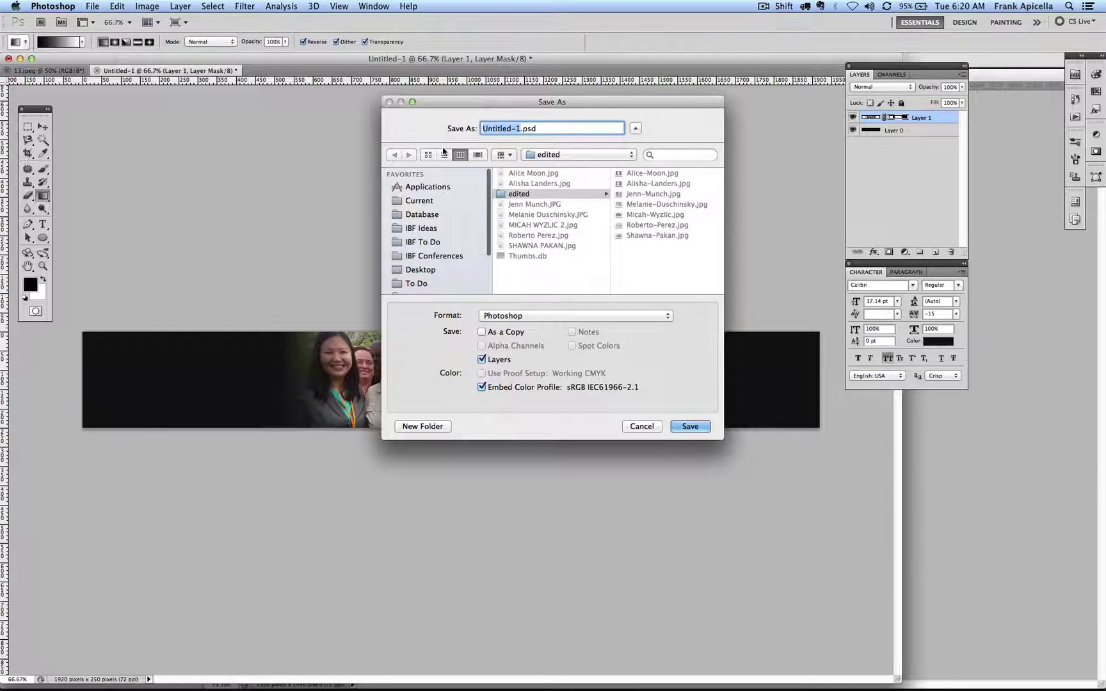
click(526, 315)
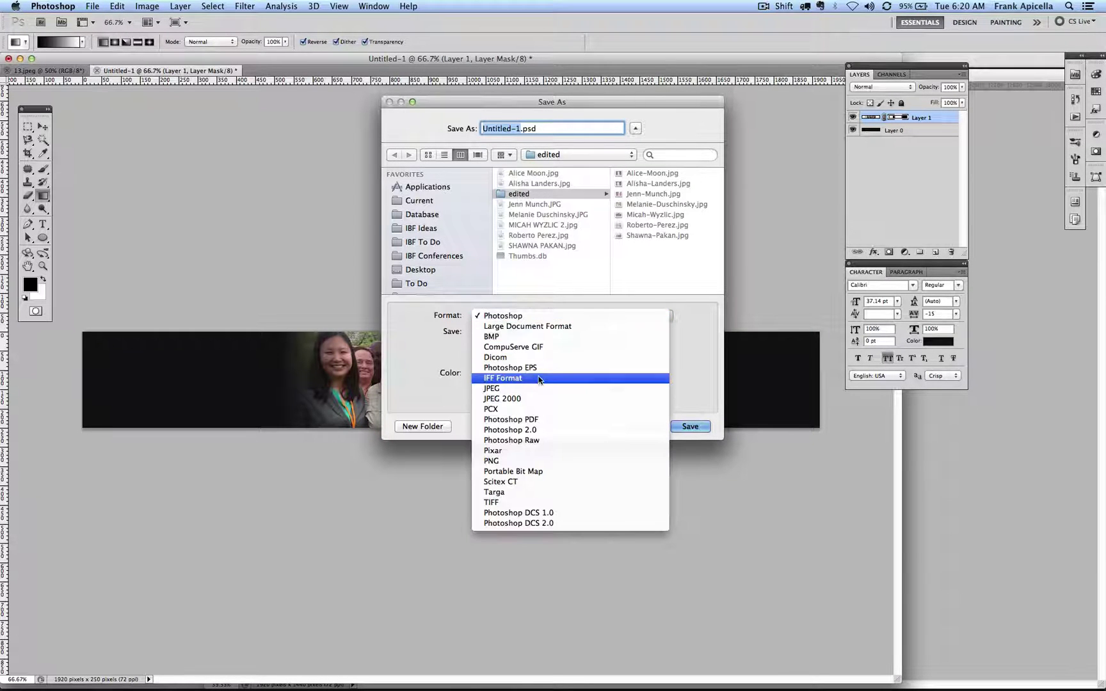
click(543, 309)
click(642, 426)
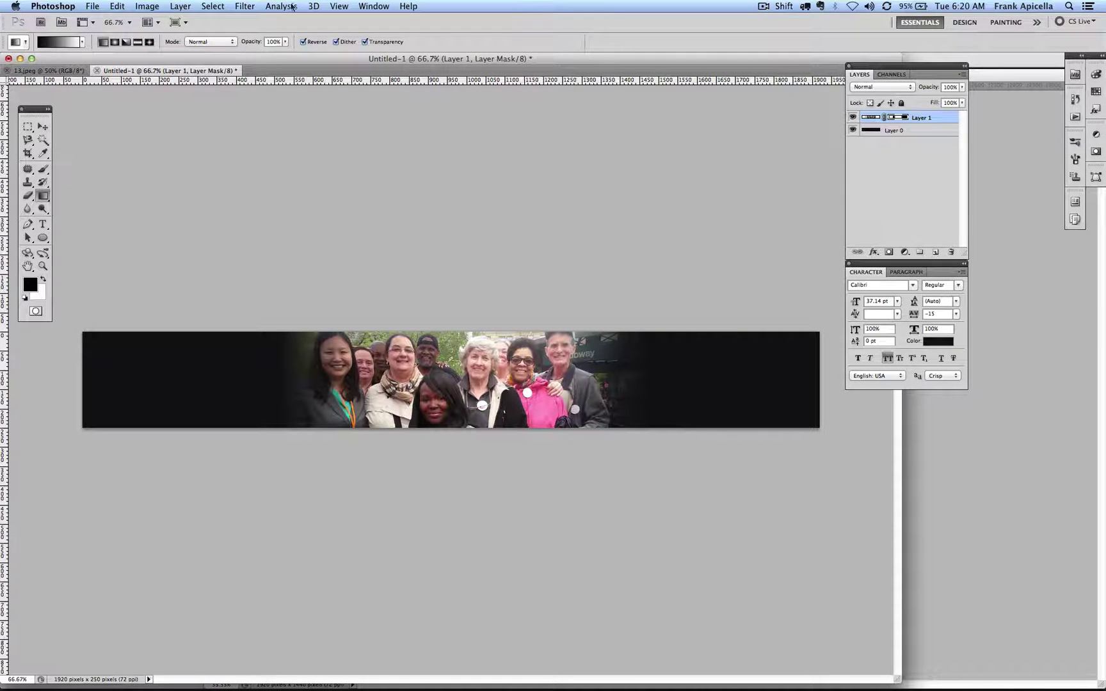
click(117, 6)
Open Save for Web & Devices for the banner, keeping JPEG as the format
mouse_move(92, 5)
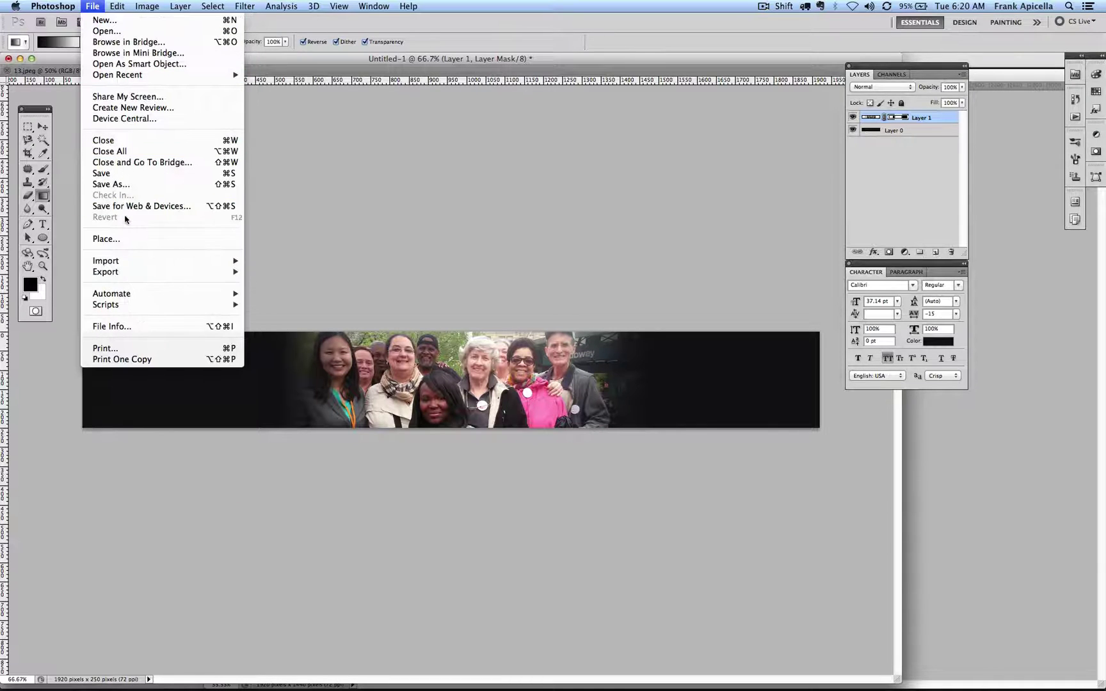
click(432, 242)
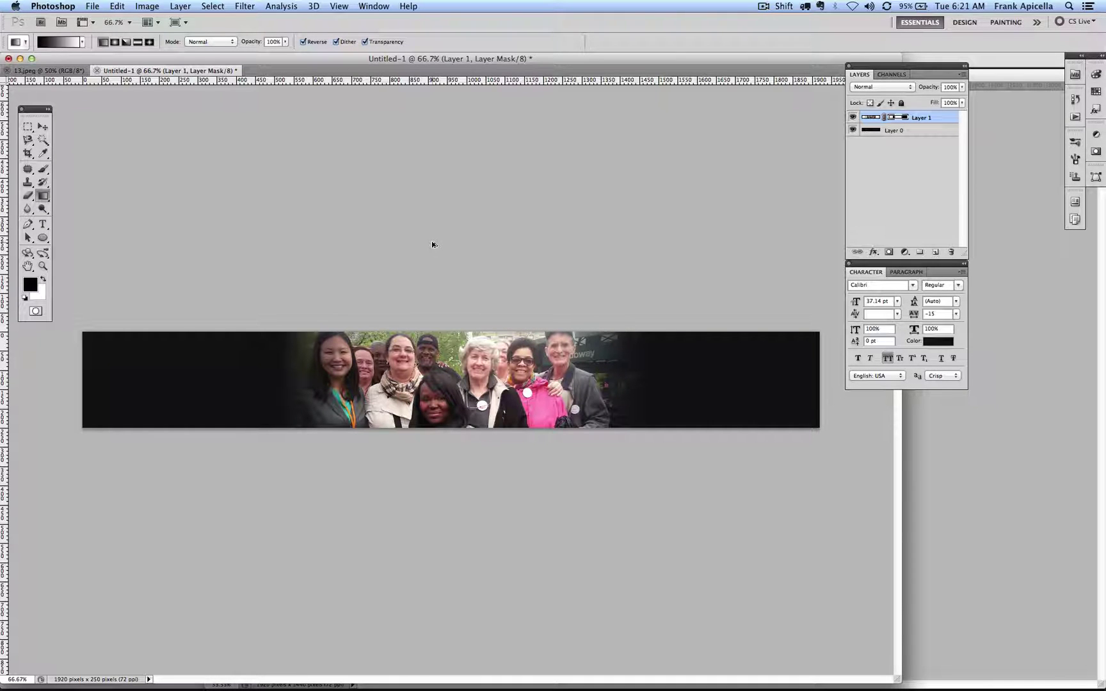
key(super+alt+shift+s)
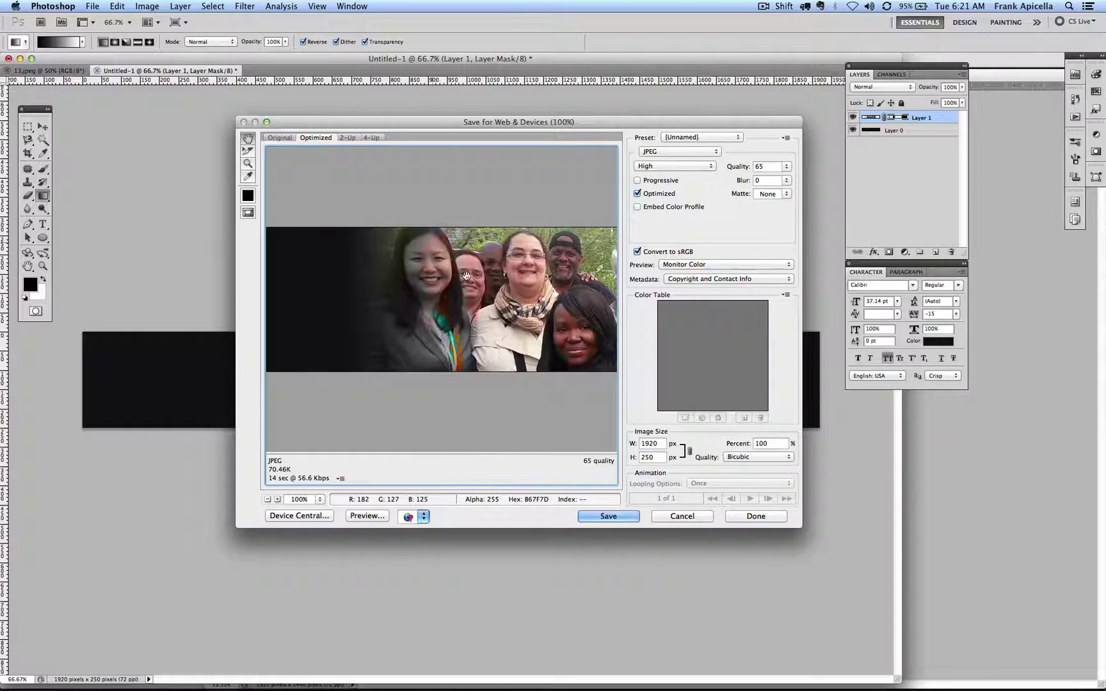
drag(311, 264, 462, 296)
click(677, 152)
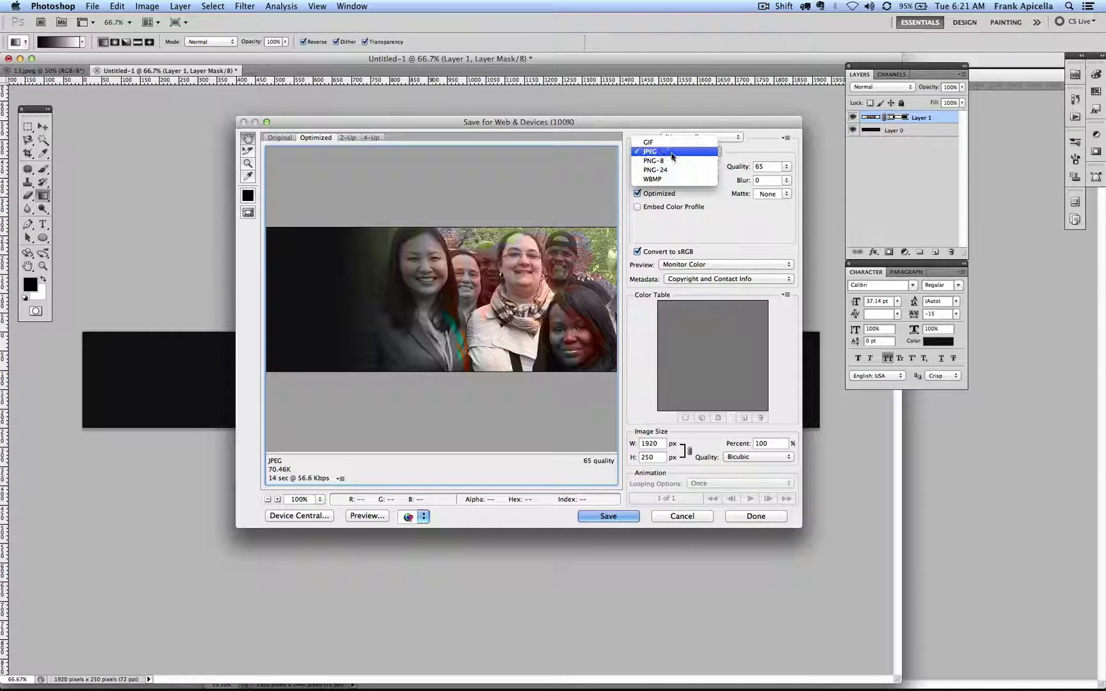
click(671, 155)
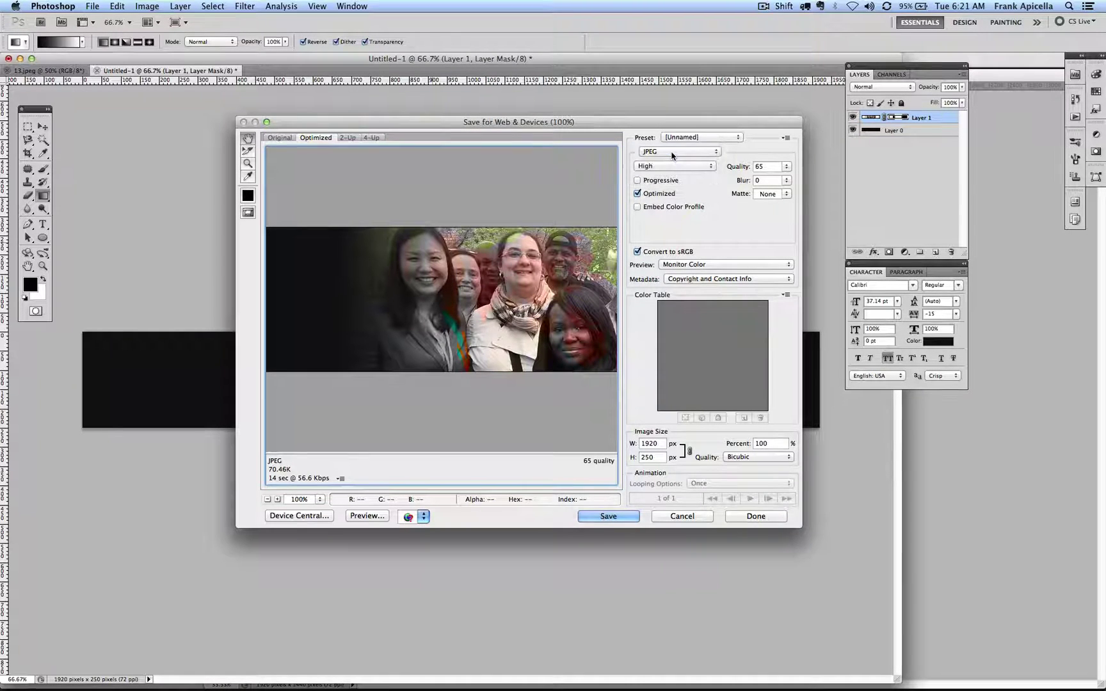
drag(469, 269, 410, 270)
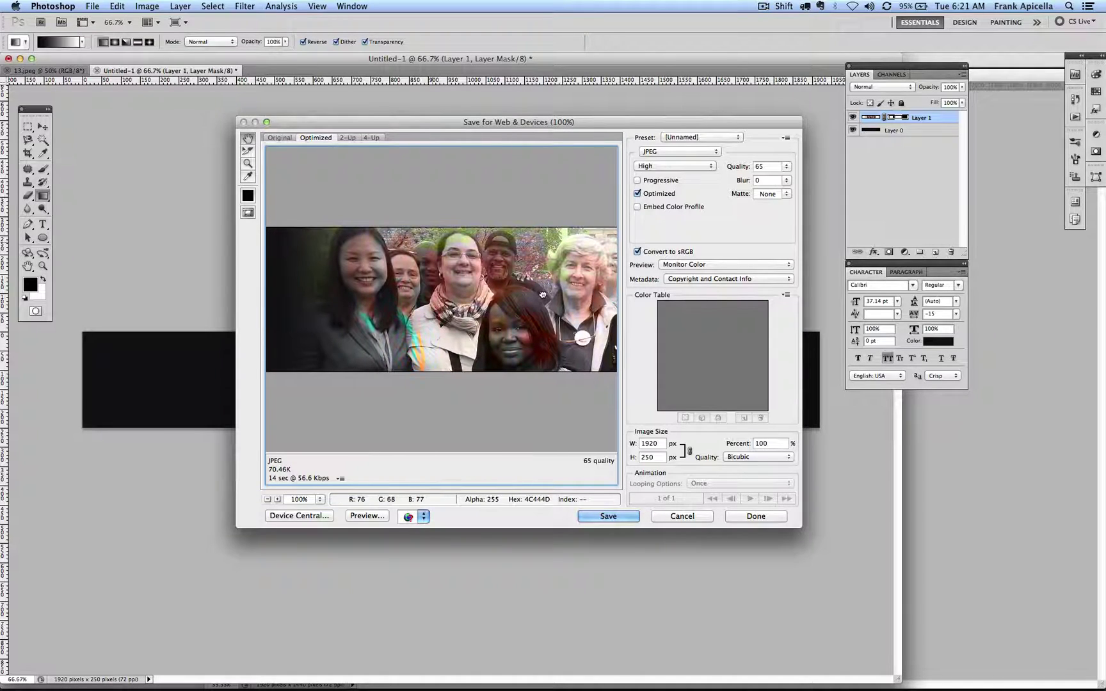
Enter JPEG quality 60 and compare a few slightly lower values
click(772, 168)
text(60)
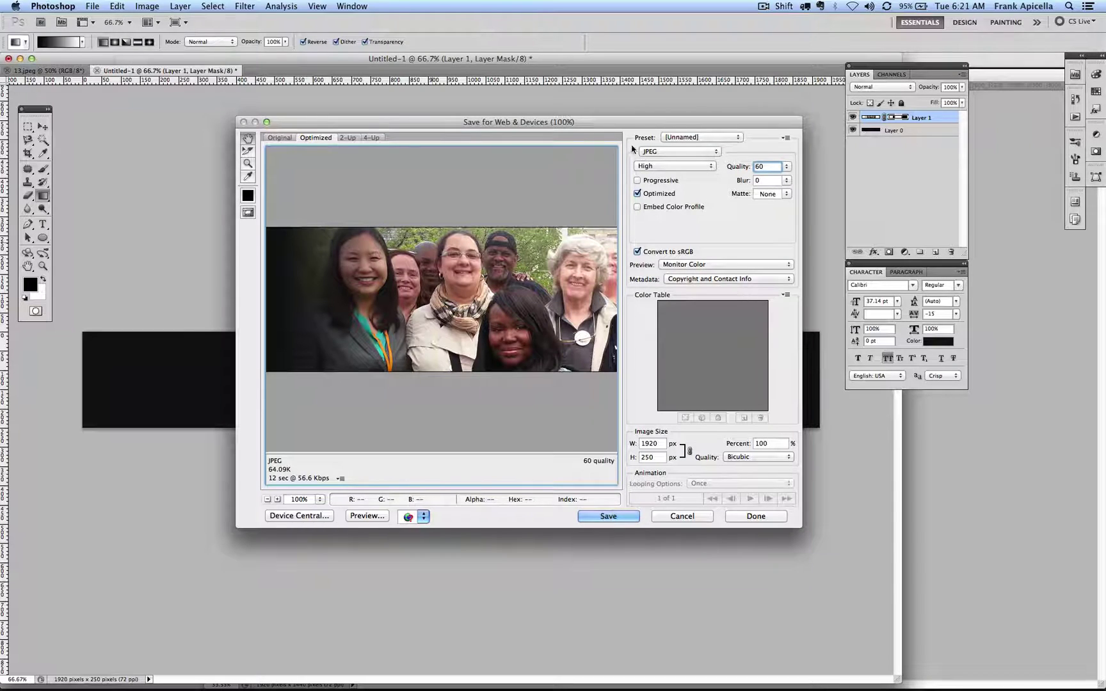
key(Down)
key(Down)
key(Down)
key(Down)
key(Down)
key(Down)
key(Down)
key(Down)
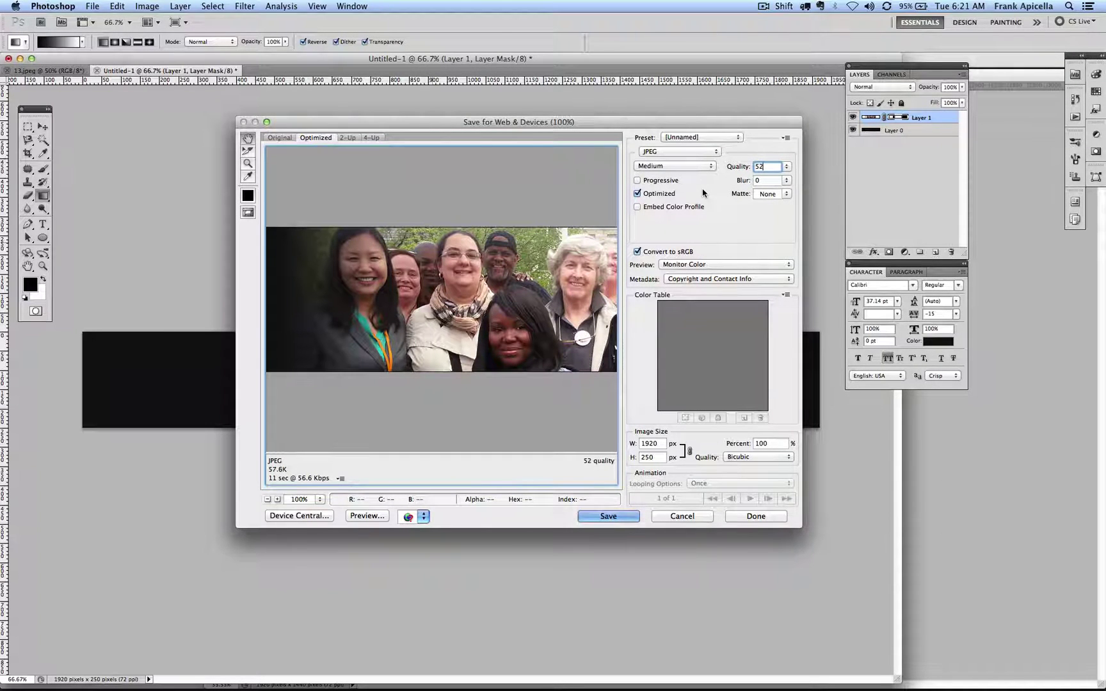
key(Down)
key(Up)
key(Up)
key(Up)
click(771, 236)
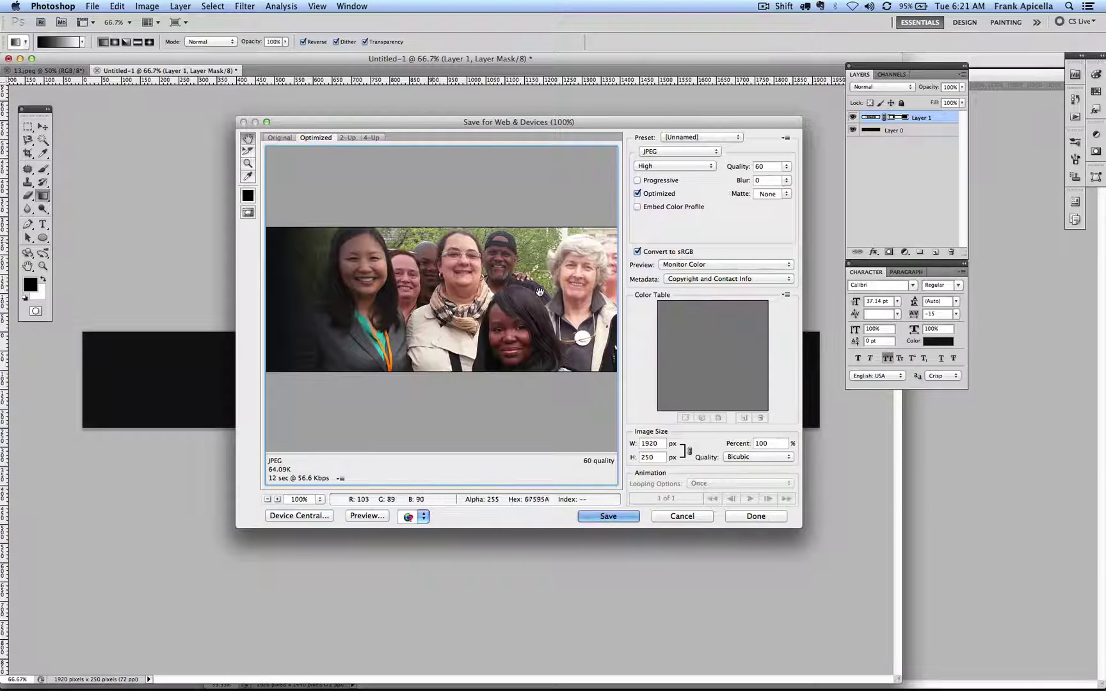
Test JPEG quality 20, then return it to 60 (High, about 64.09K)
drag(739, 166, 646, 166)
click(398, 211)
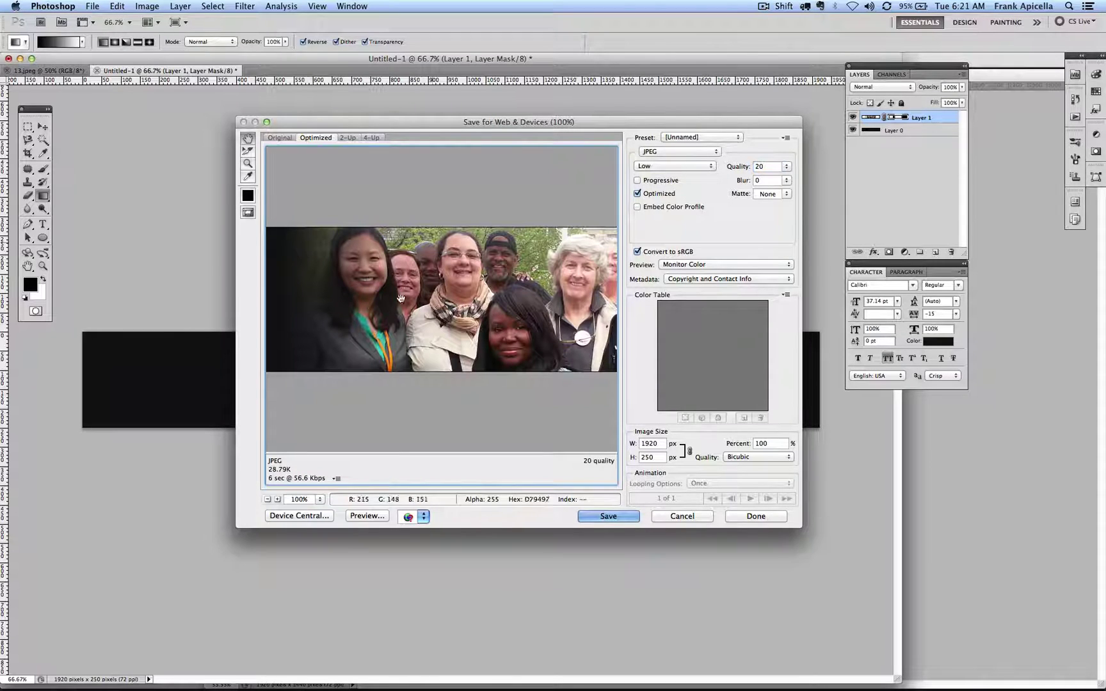
double_click(761, 166)
text(40)
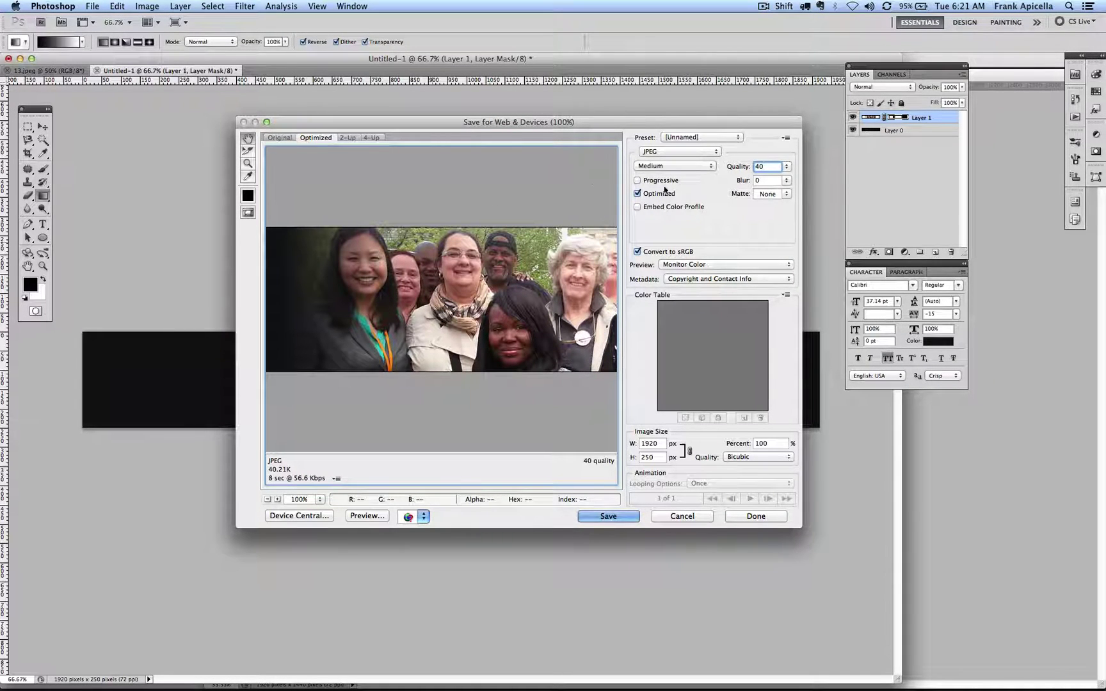
key(BackSpace)
key(BackSpace)
text(60)
click(585, 168)
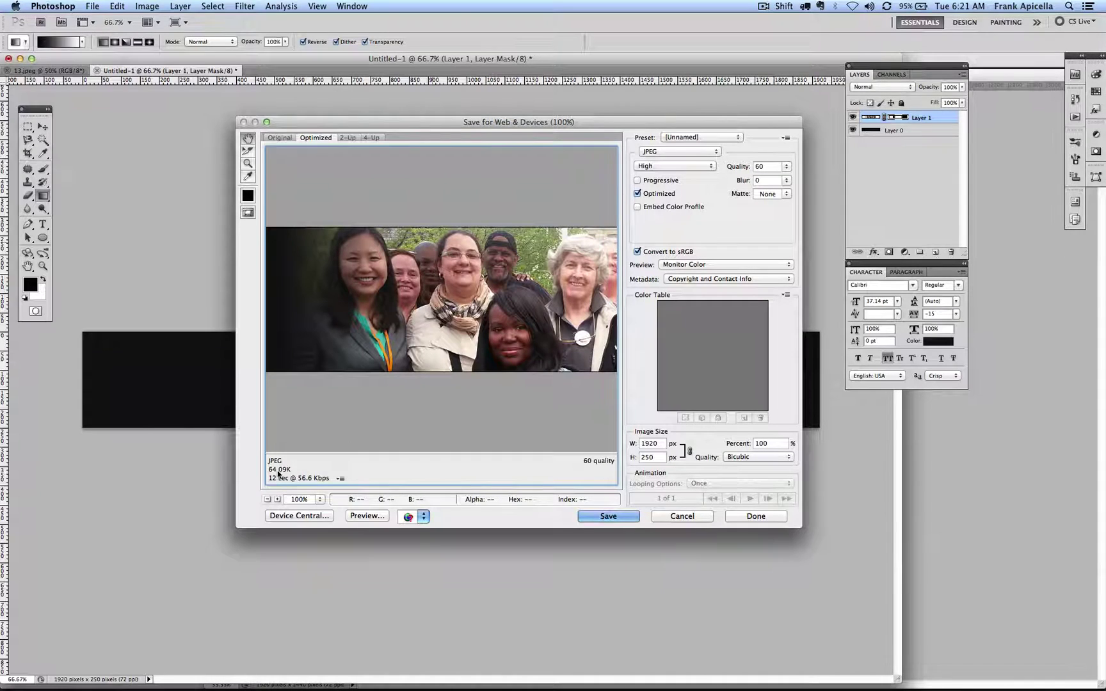
Save the web JPEG as background.jpg in the edited folder, then return to Chrome
click(597, 513)
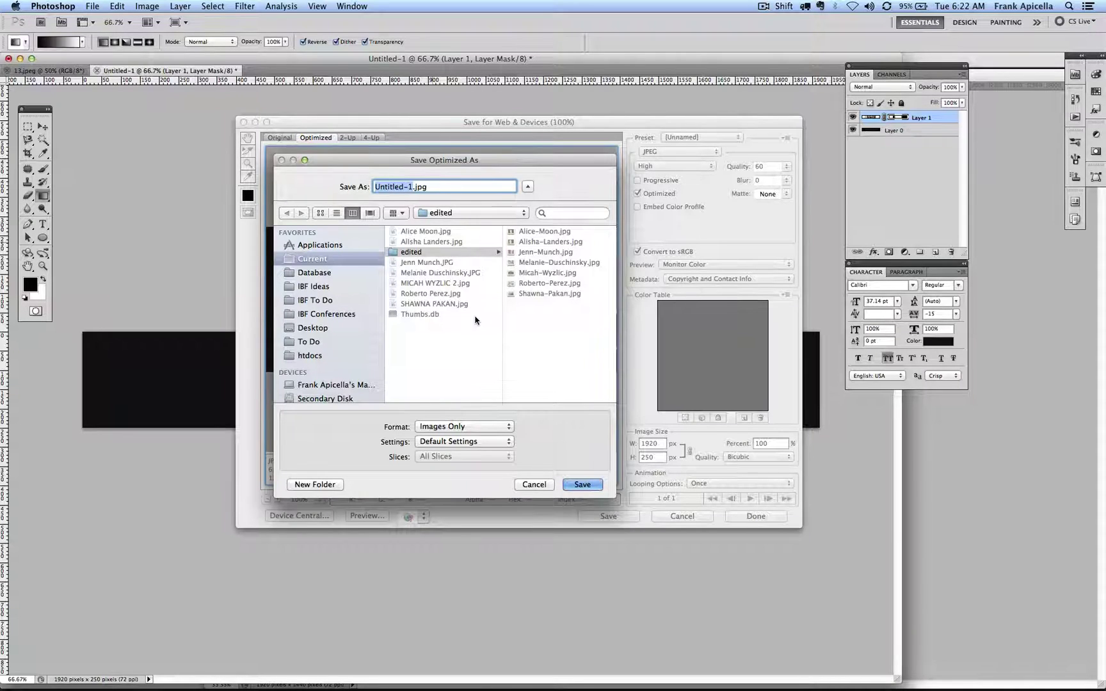
text(background)
key(Return)
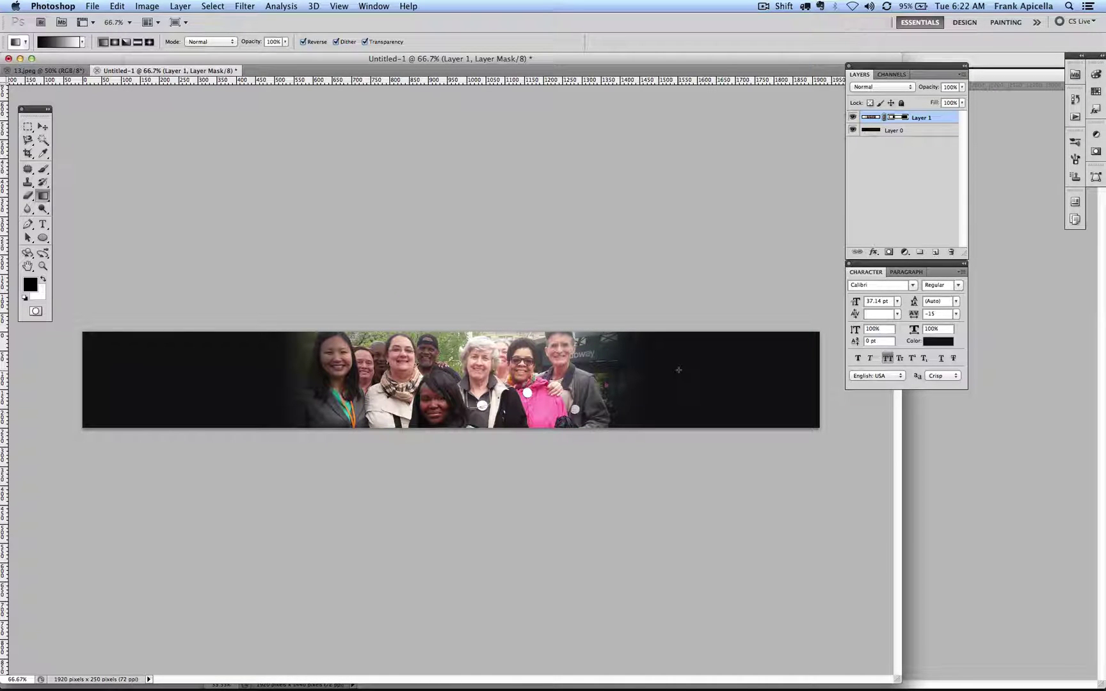
key(super+Tab)
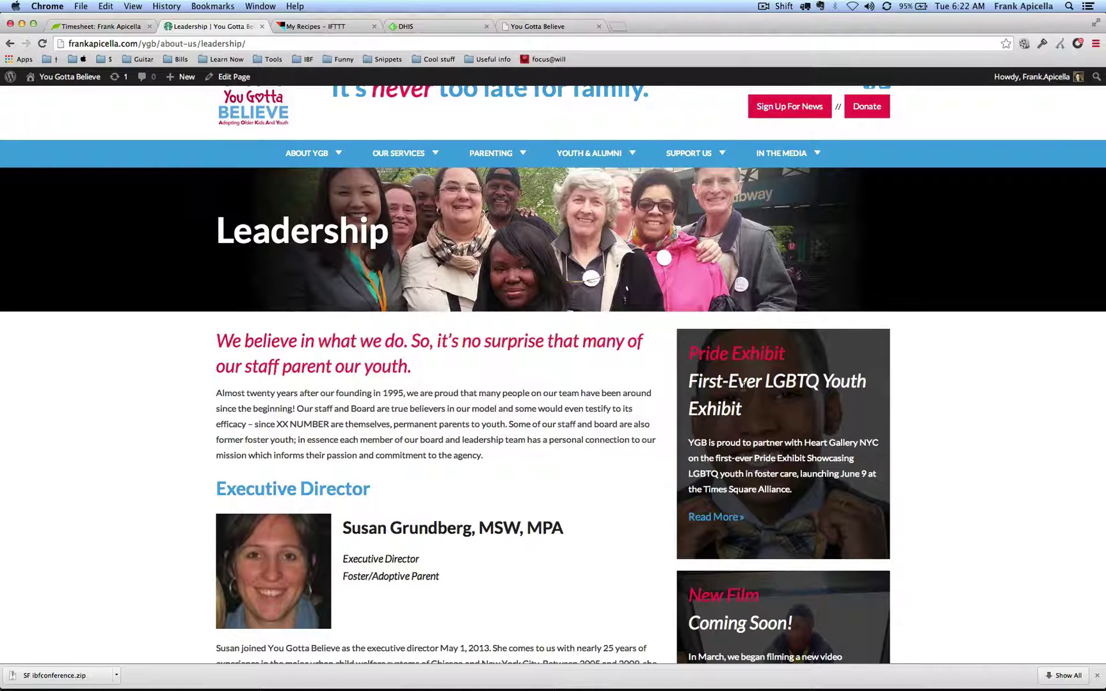
Bring up 13.jpeg in Photoshop and inspect Chrome's sidebar news box to find its 370×400 image
key(super+Tab)
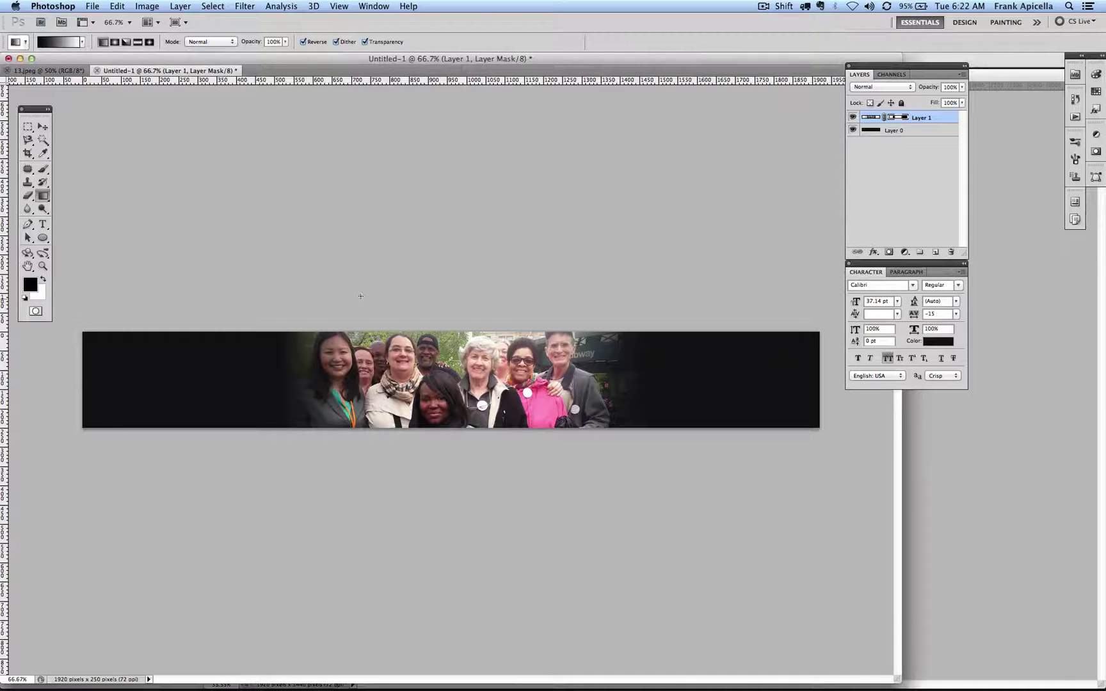
click(45, 71)
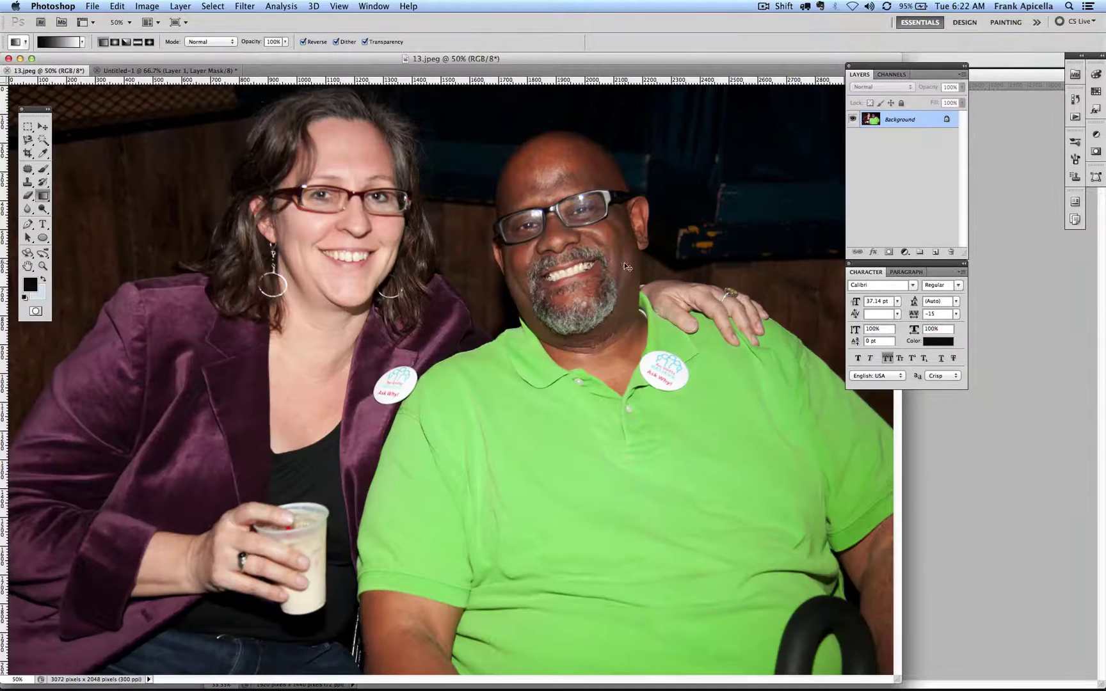
key(super+Tab)
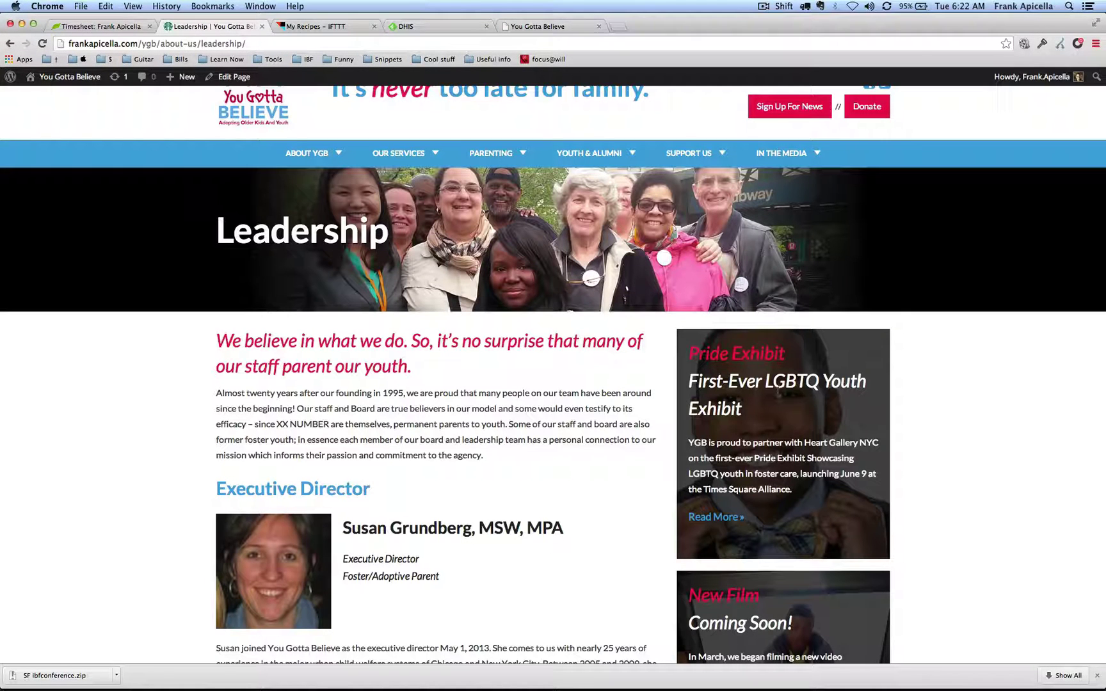
right_click(835, 350)
click(865, 478)
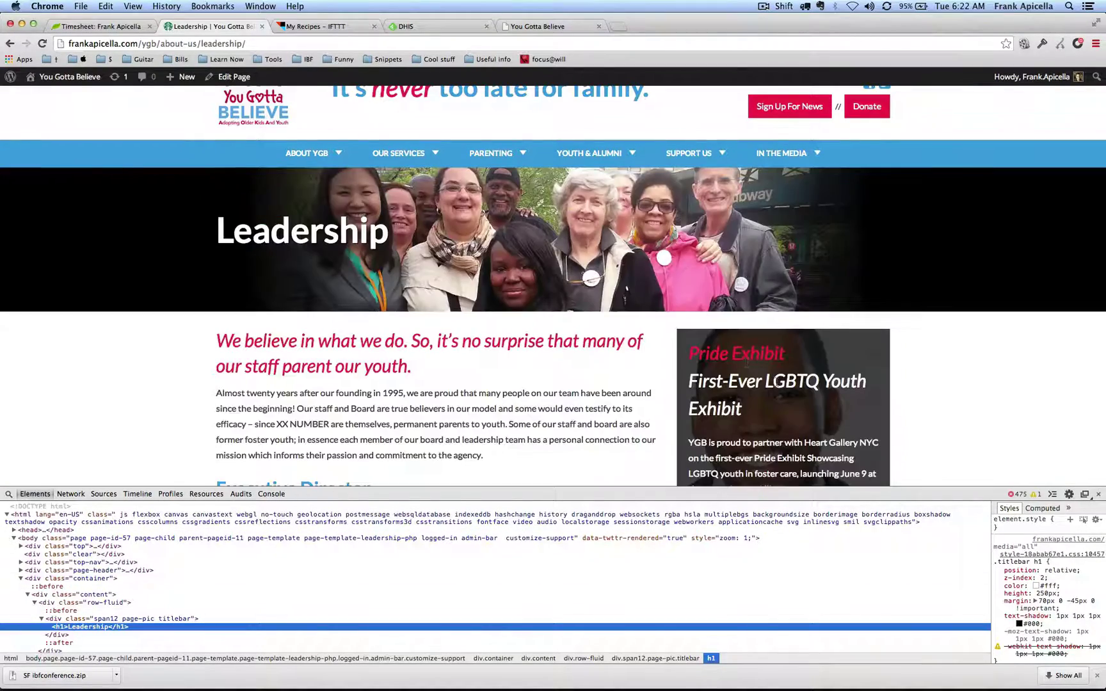
scroll(816, 390, down, 3)
right_click(815, 366)
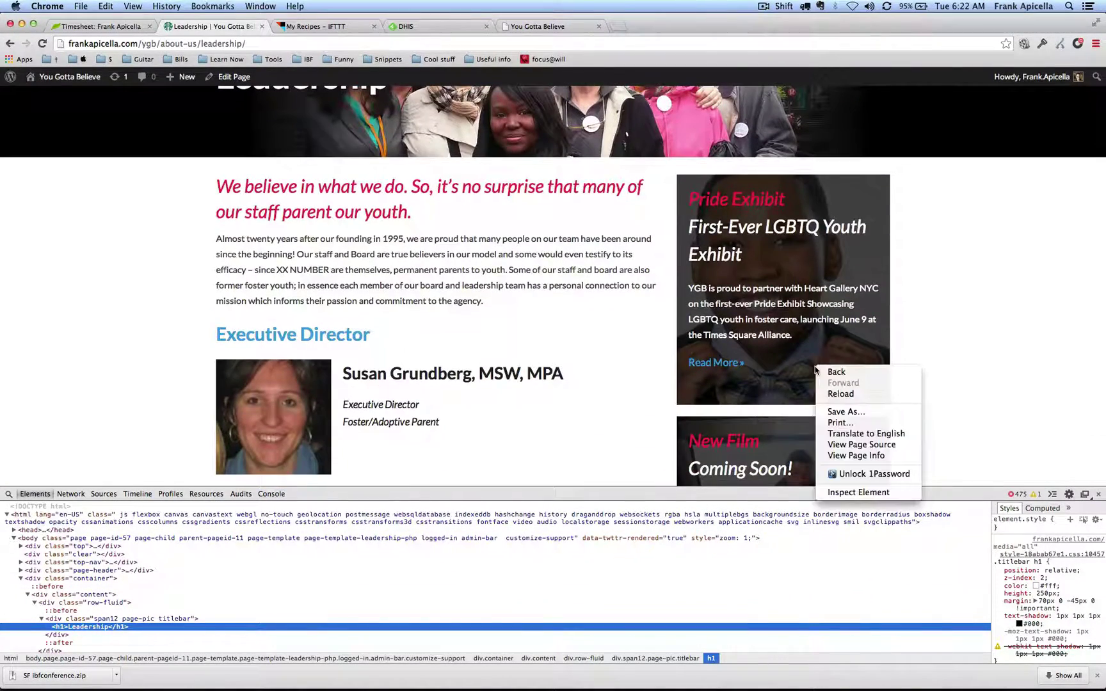
click(840, 494)
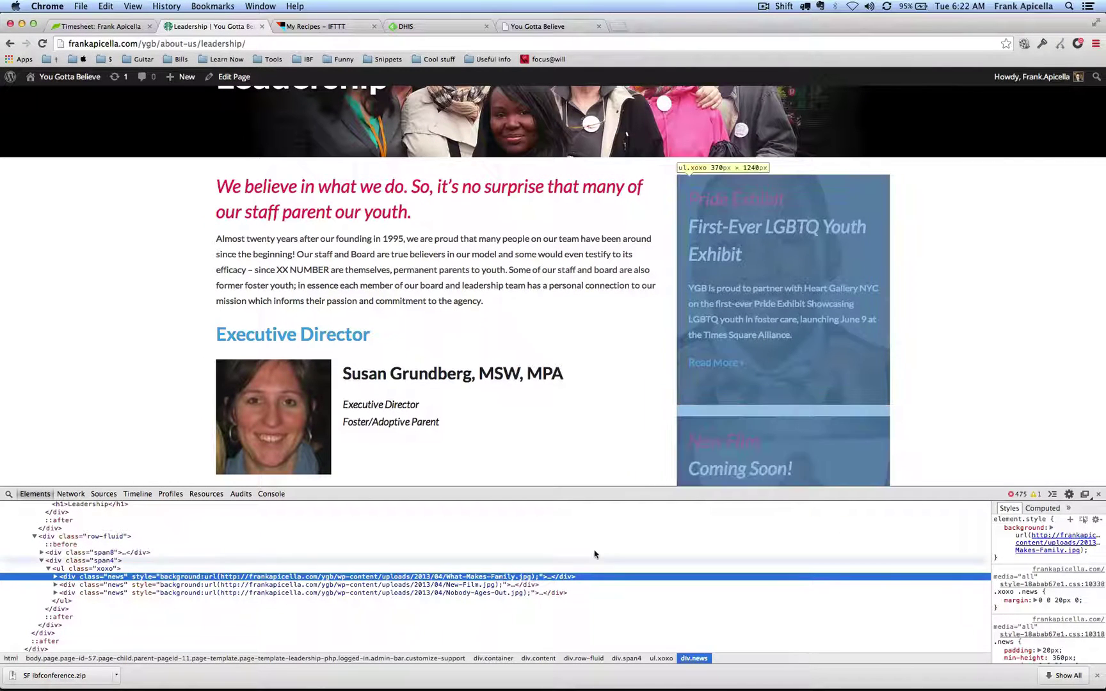
mouse_move(1057, 552)
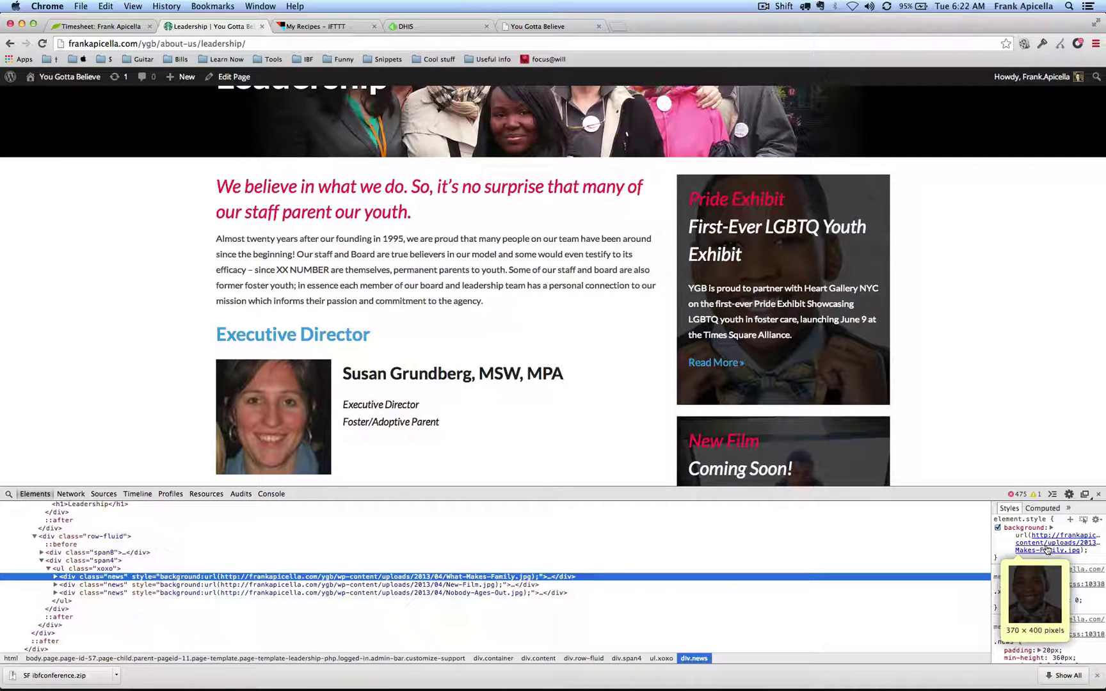
key(super+Tab)
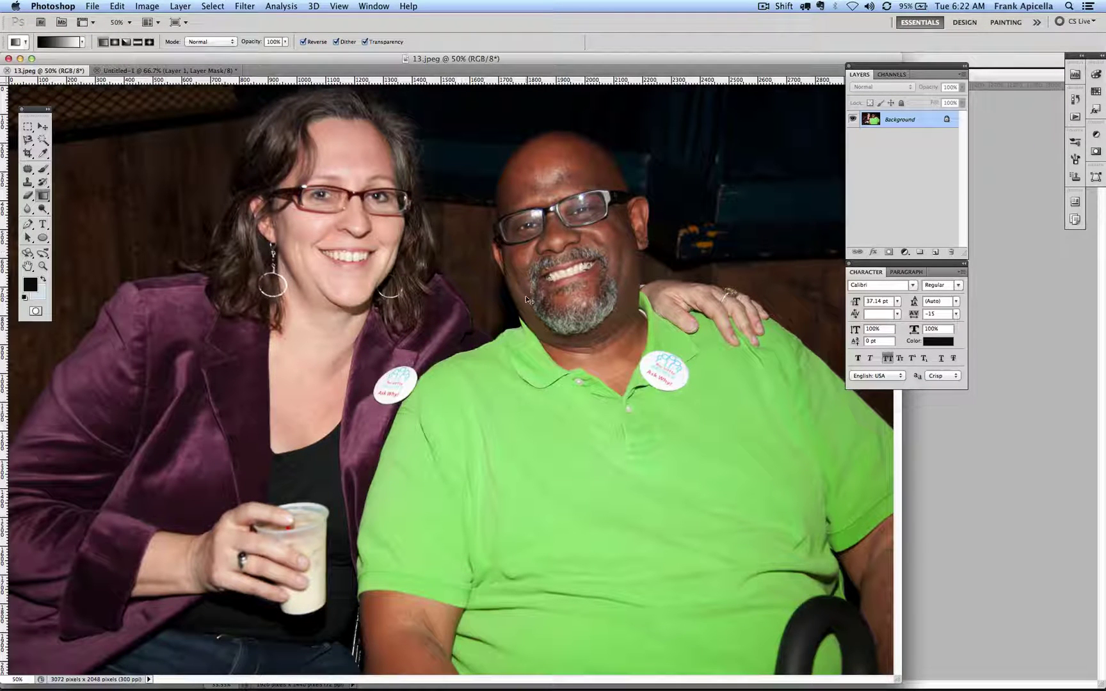
Crop 13.jpeg to a near-square 1836 × 1899 px frame around the two guests
key(super+minus)
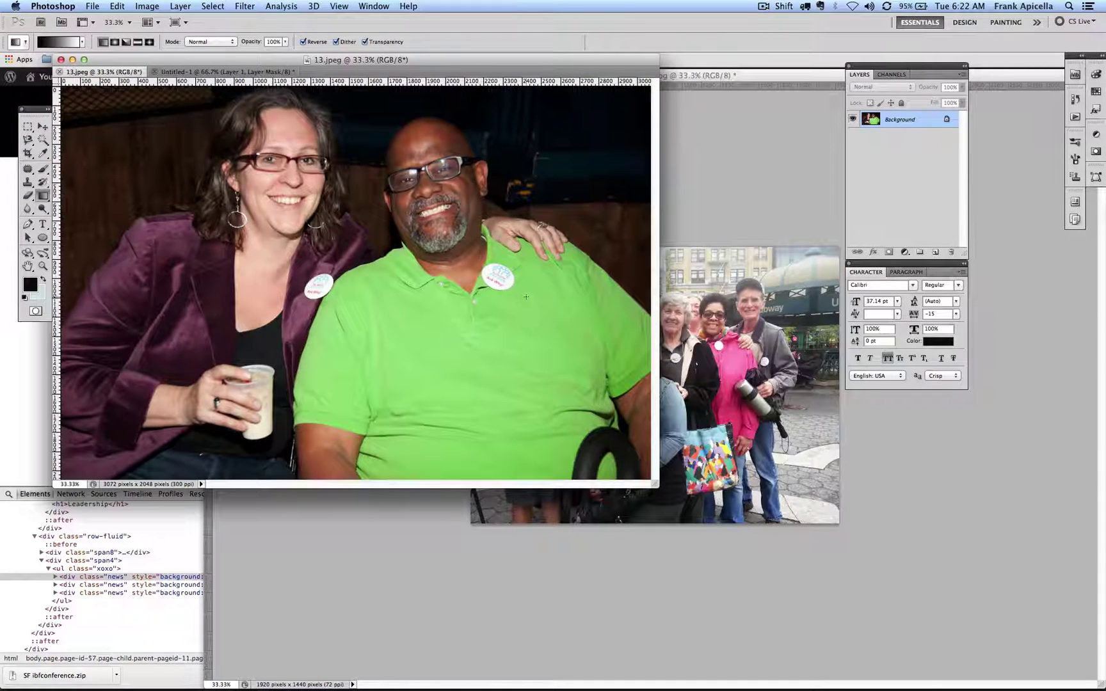
key(super+plus)
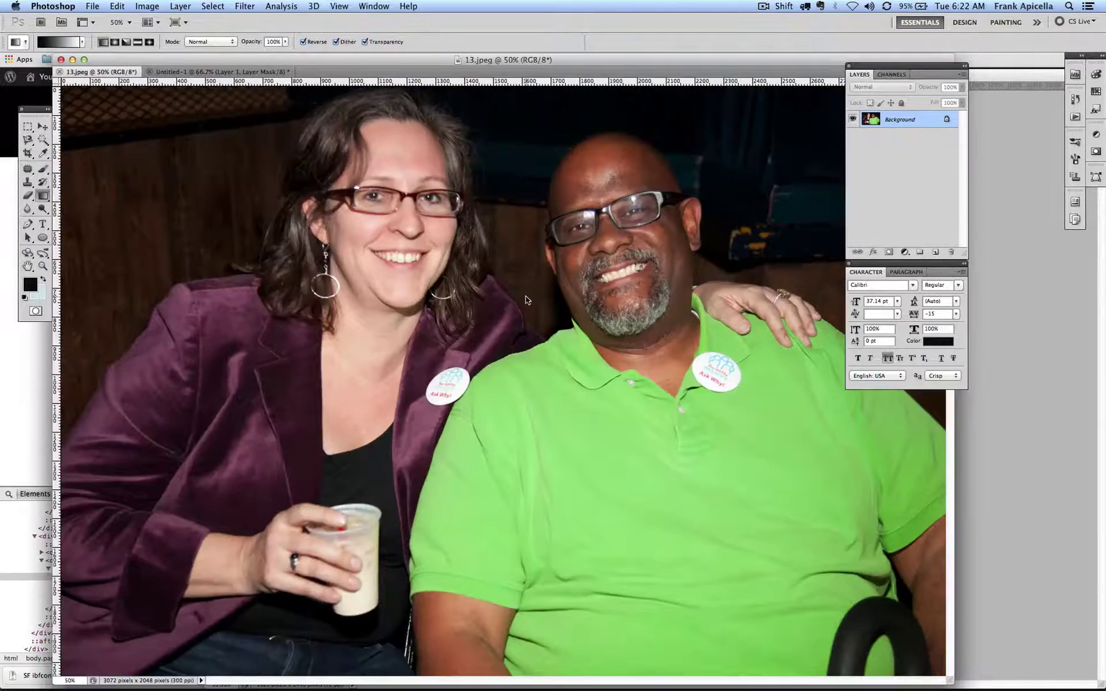
key(super+minus)
key(super+minus)
key(super+plus)
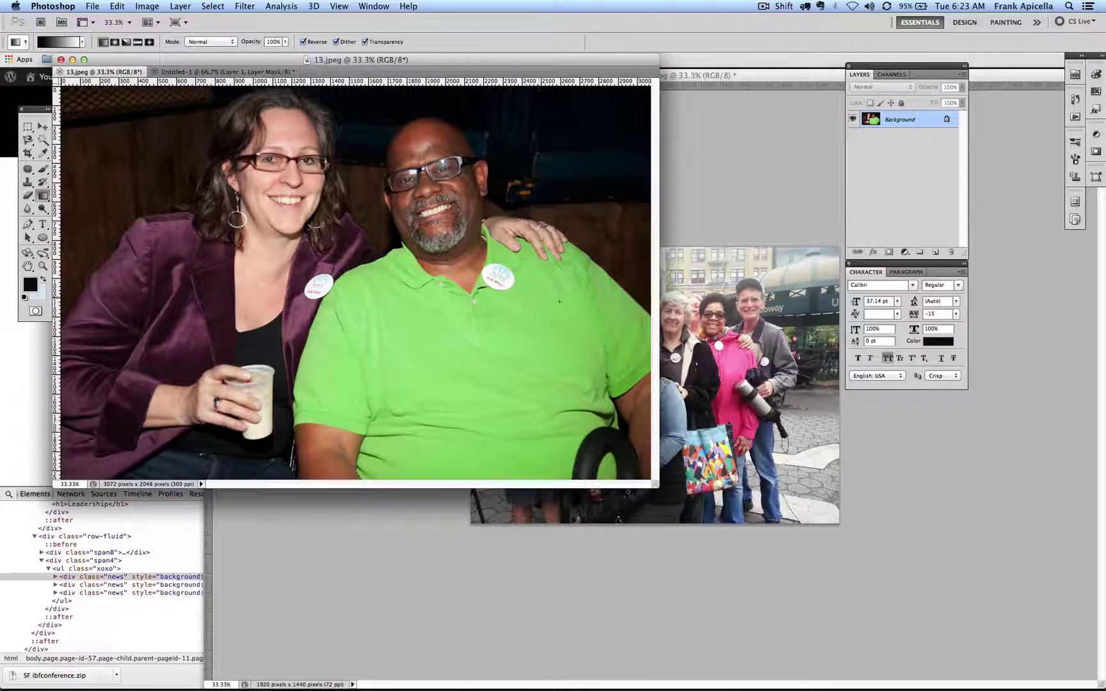
drag(653, 483, 734, 609)
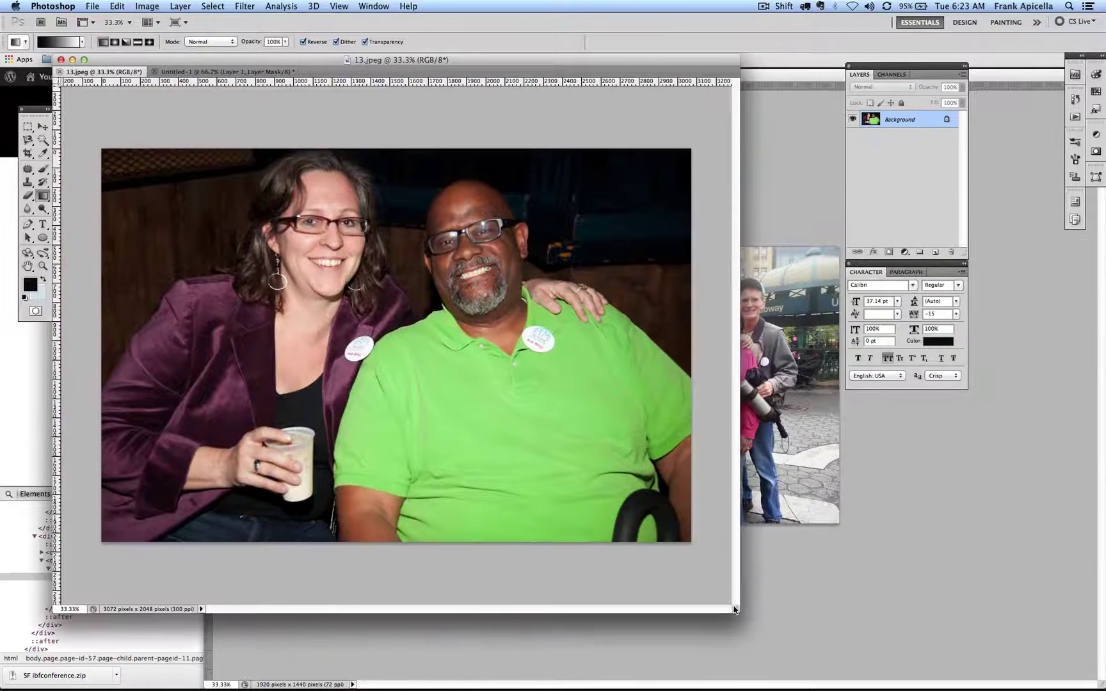
click(28, 154)
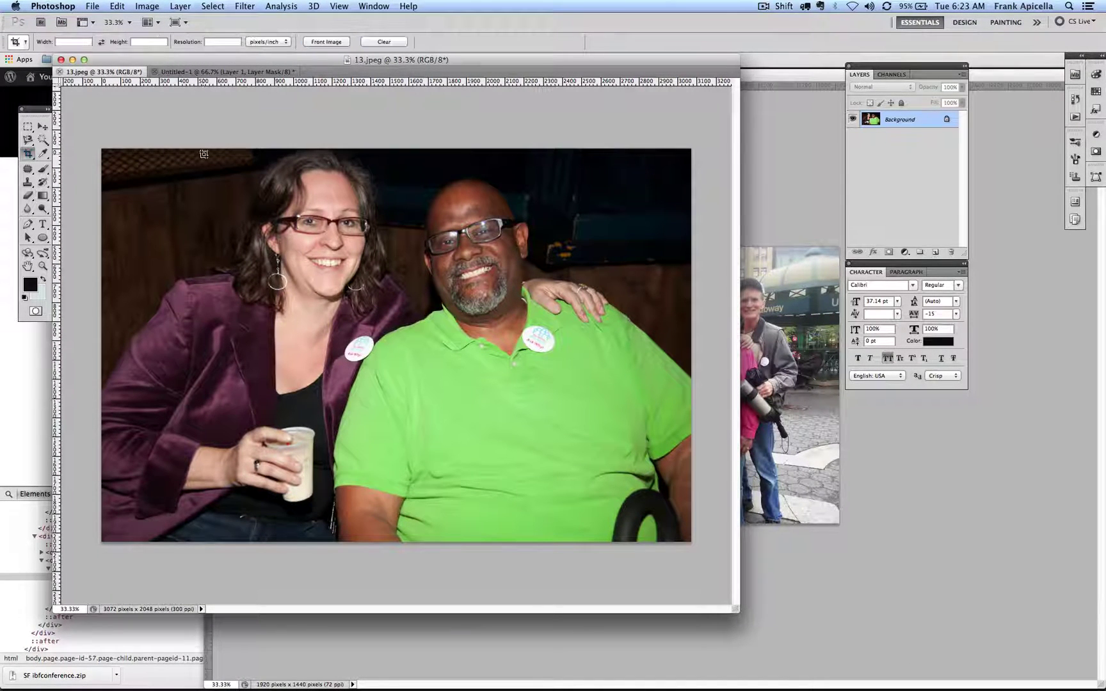
drag(195, 137, 545, 512)
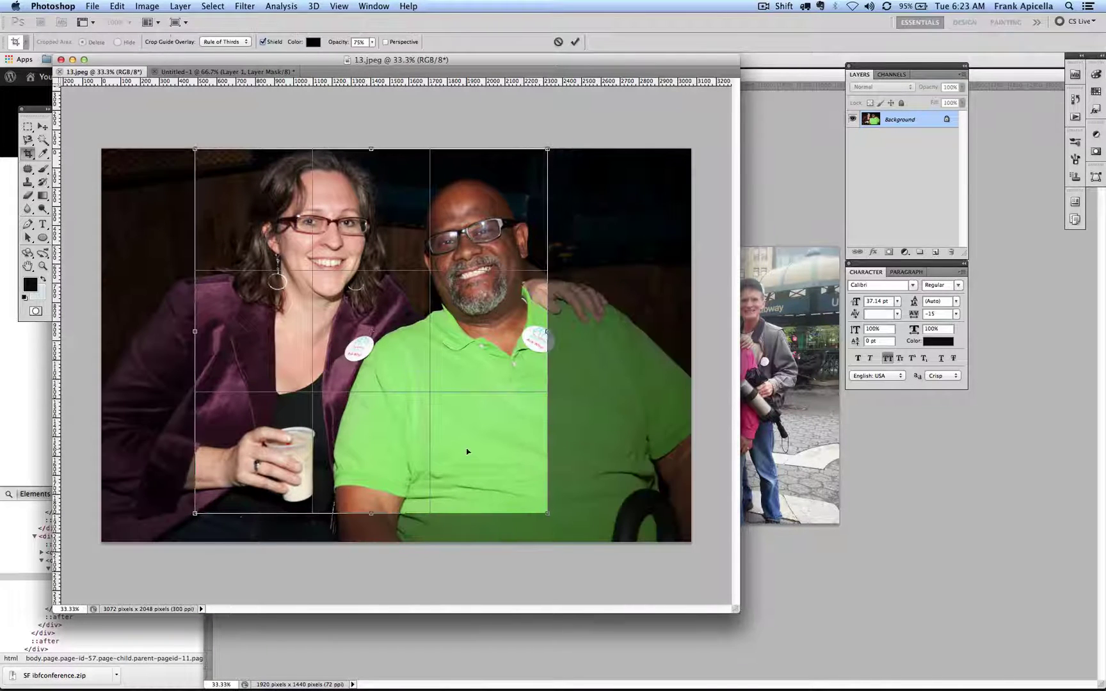
drag(466, 452, 490, 452)
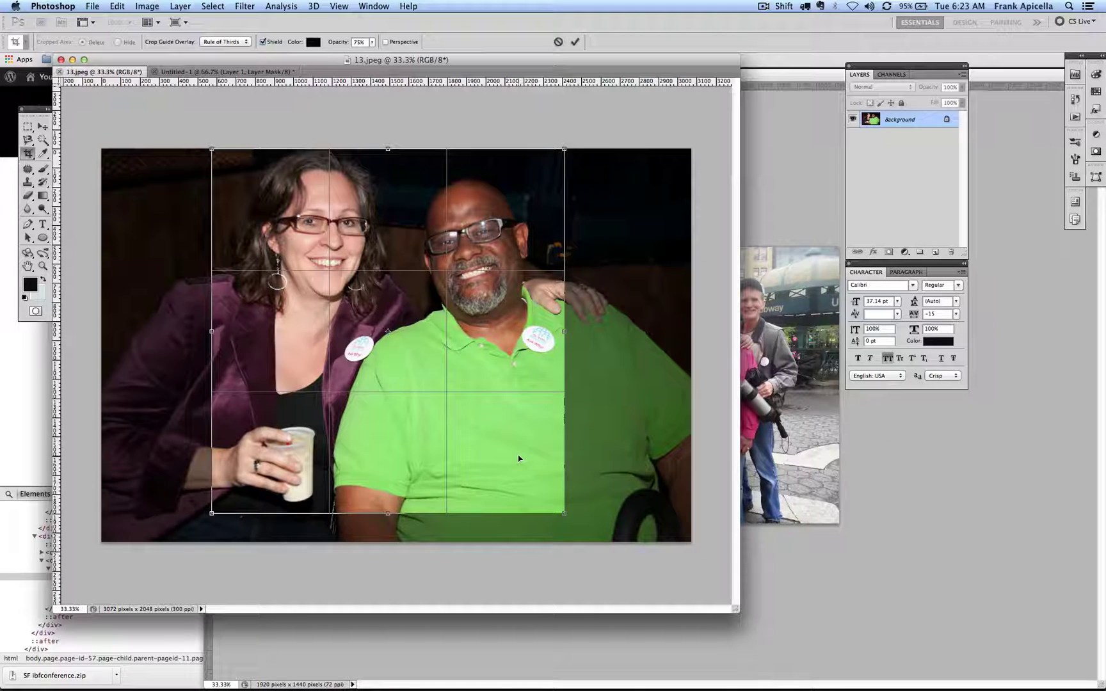
key(Return)
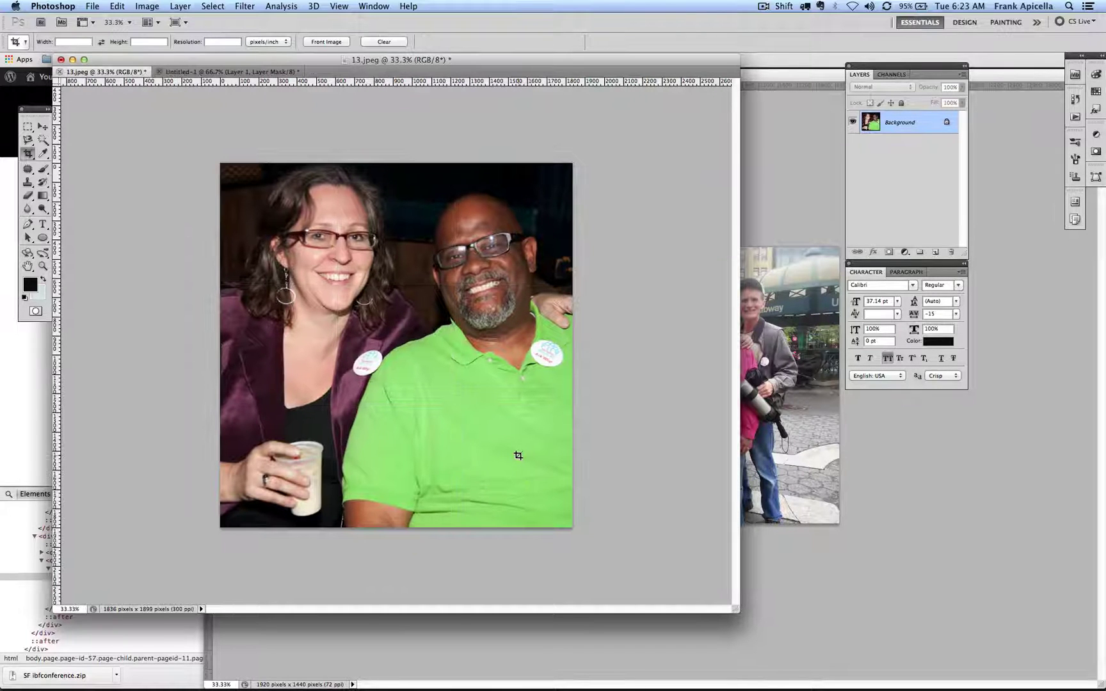
Resize the cropped photo to 387 × 400 px with constrained proportions
key(super+alt+i)
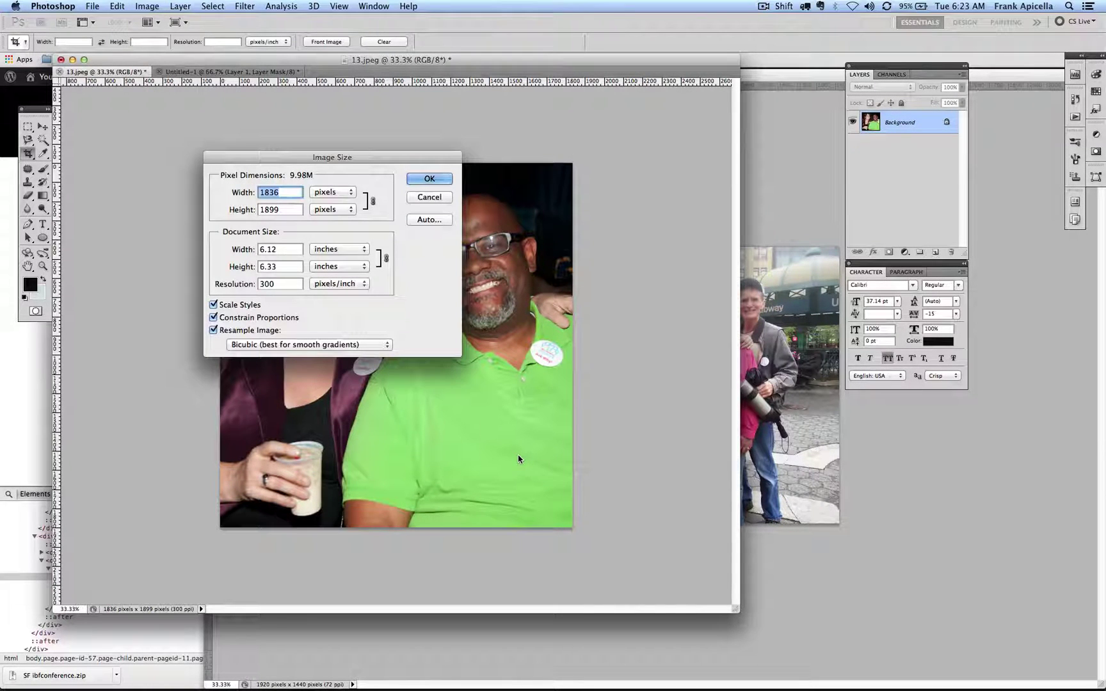
text(370)
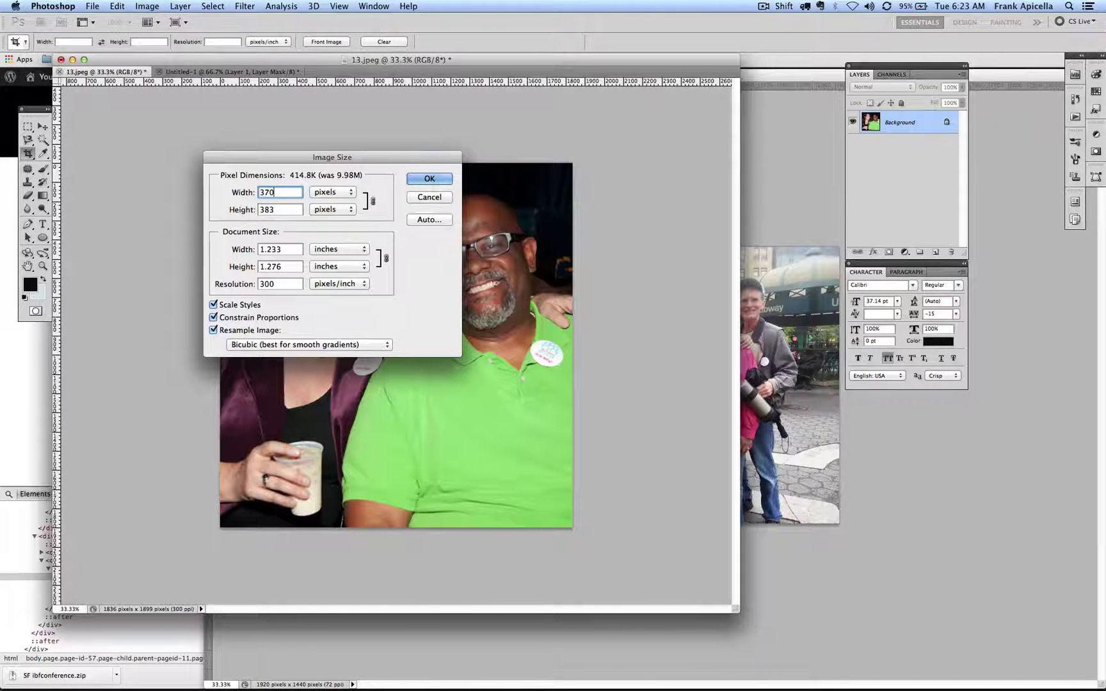
double_click(278, 209)
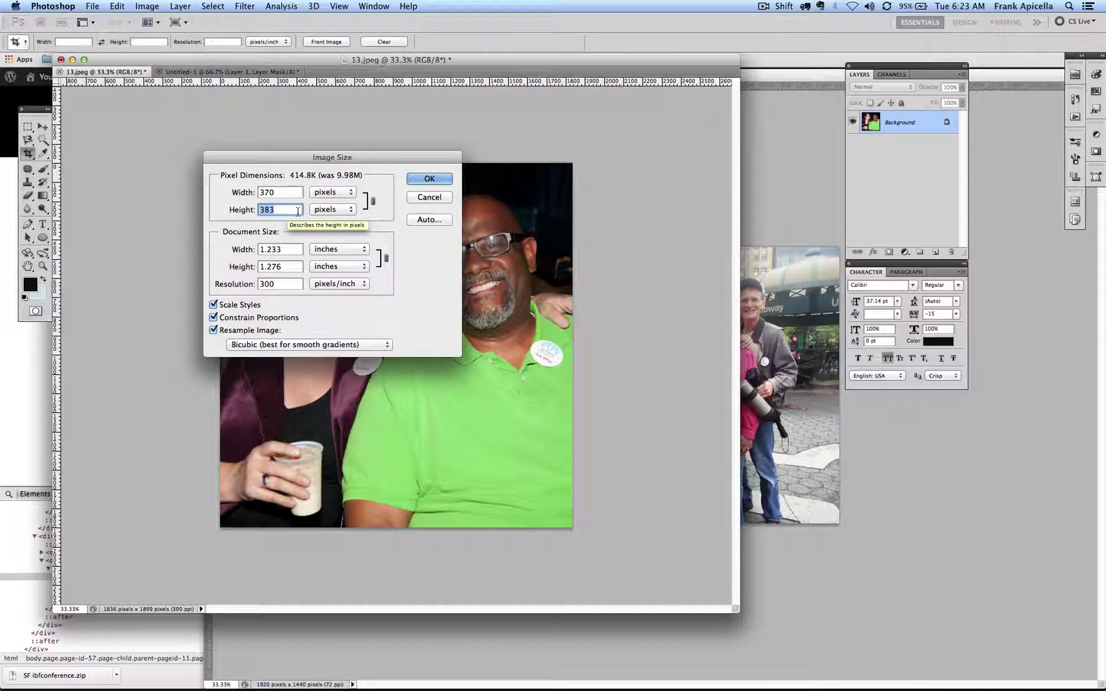
text(400)
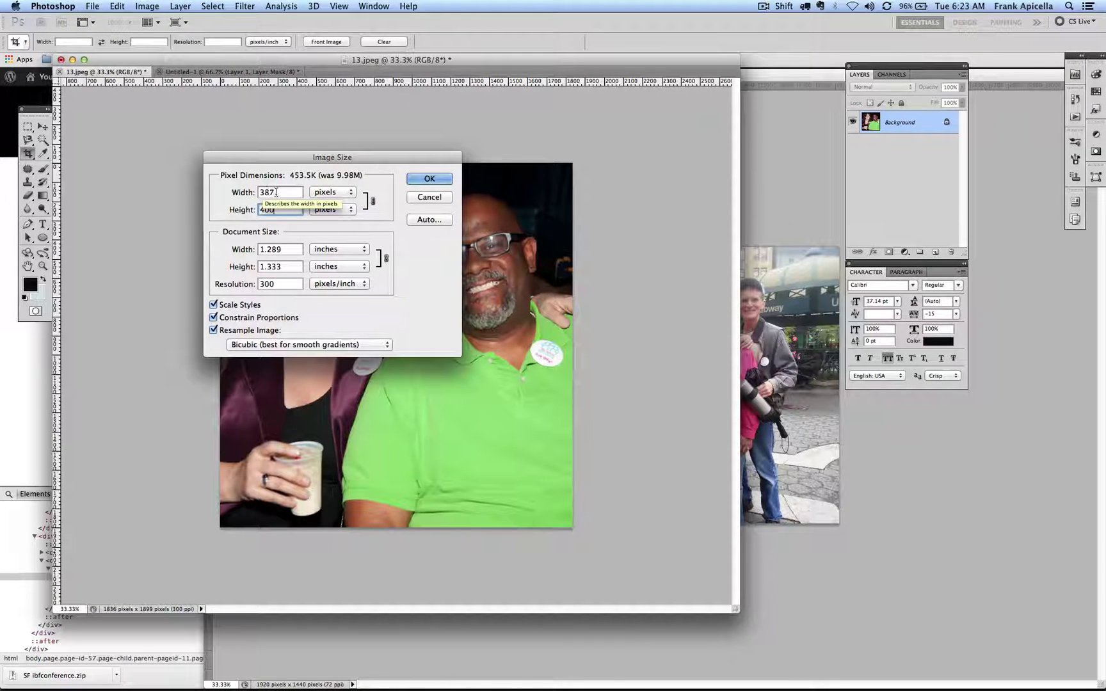
click(430, 177)
Cut the canvas width from 387 to 370 px so the photo is 370 × 400
key(super+equal)
key(super+equal)
key(super+equal)
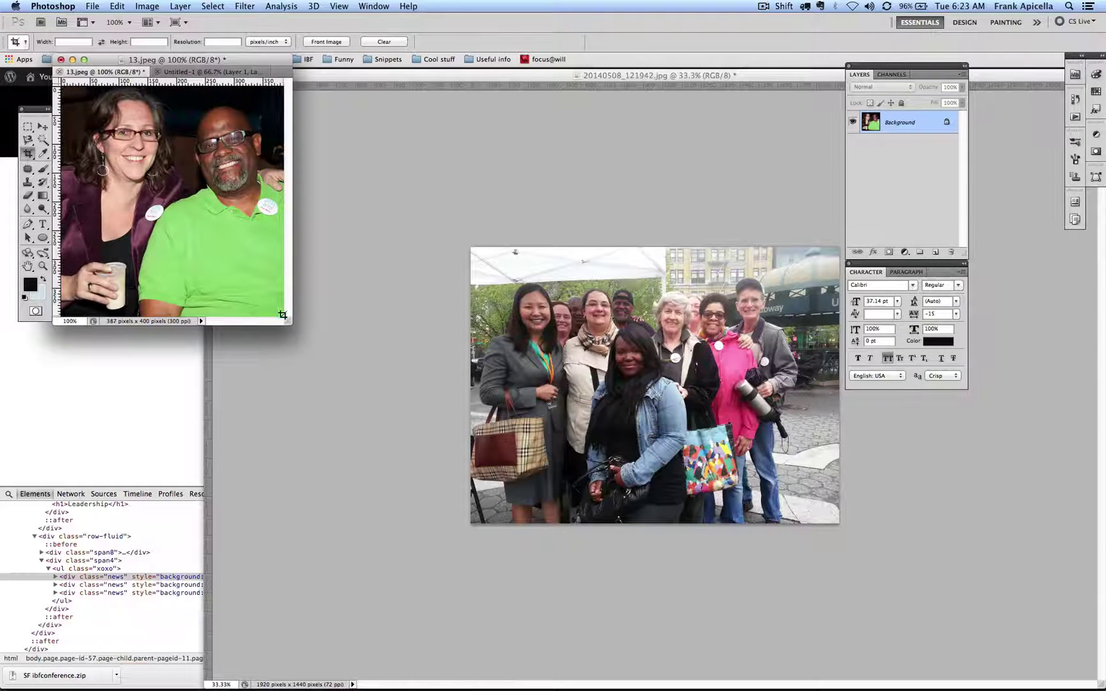
drag(288, 321, 477, 505)
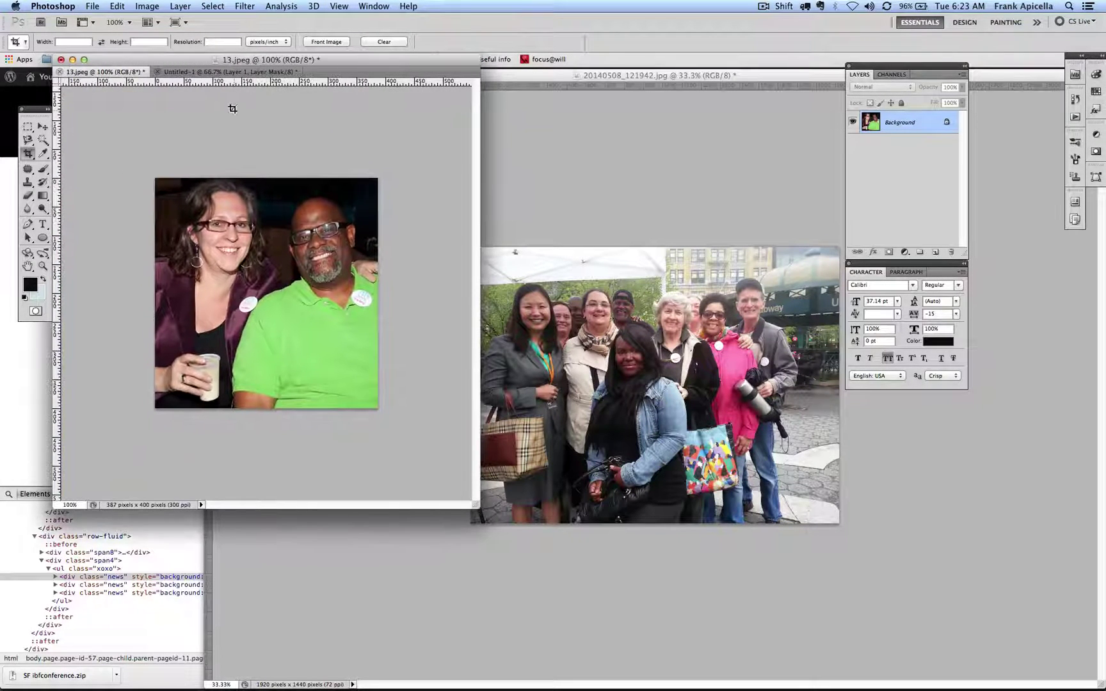
click(94, 4)
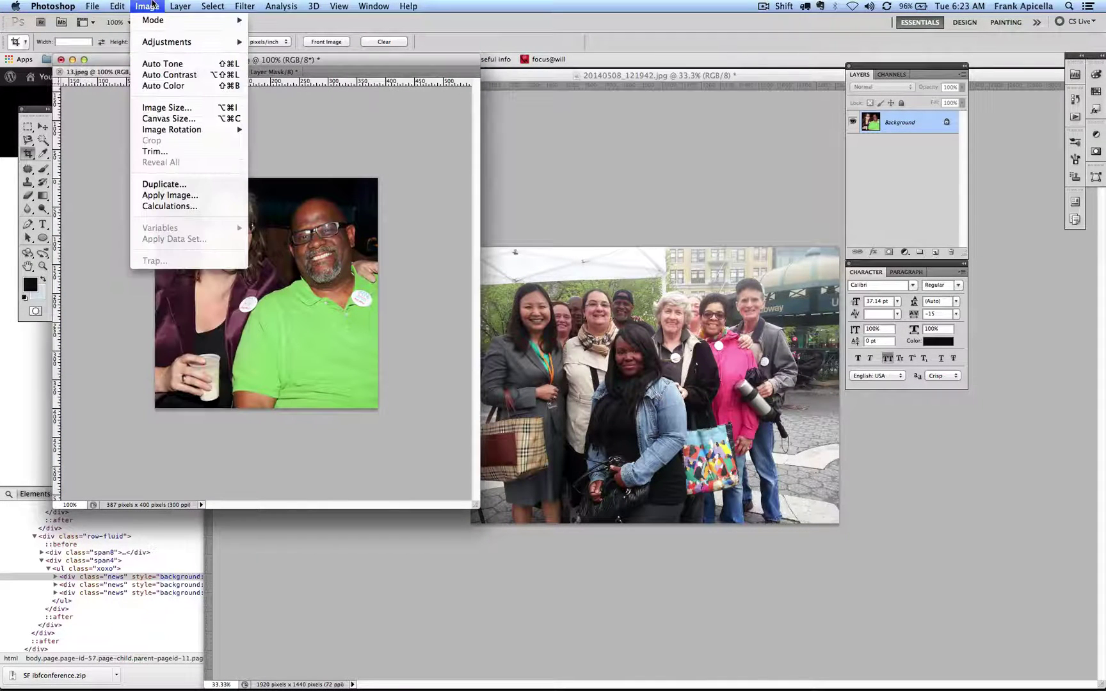
click(166, 119)
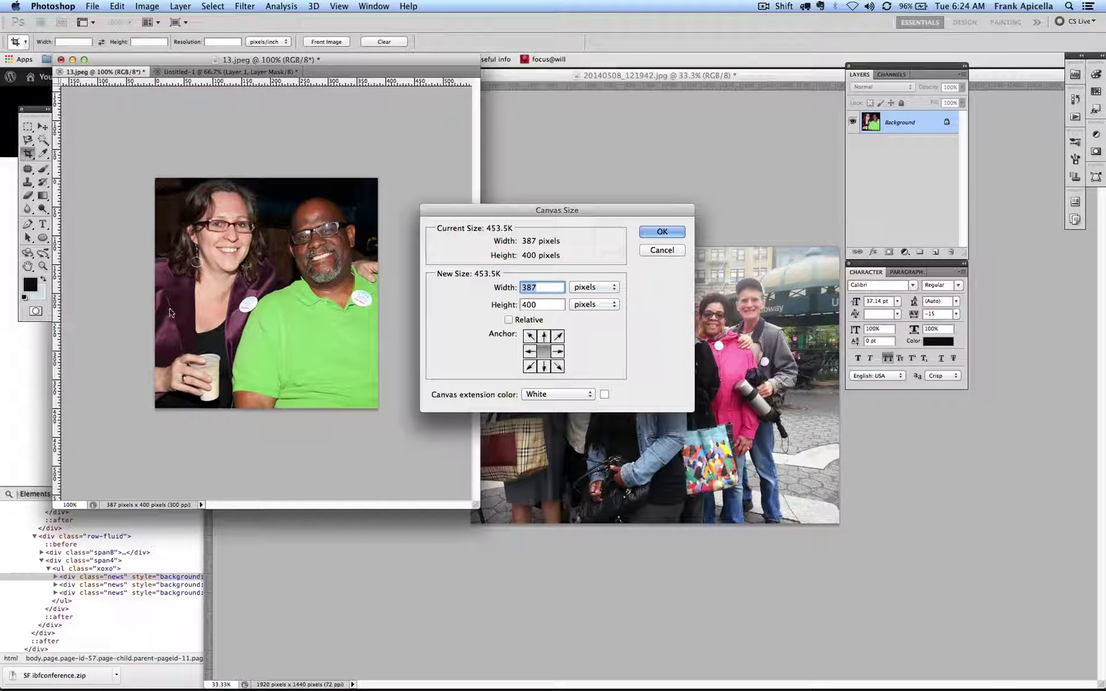
text(370)
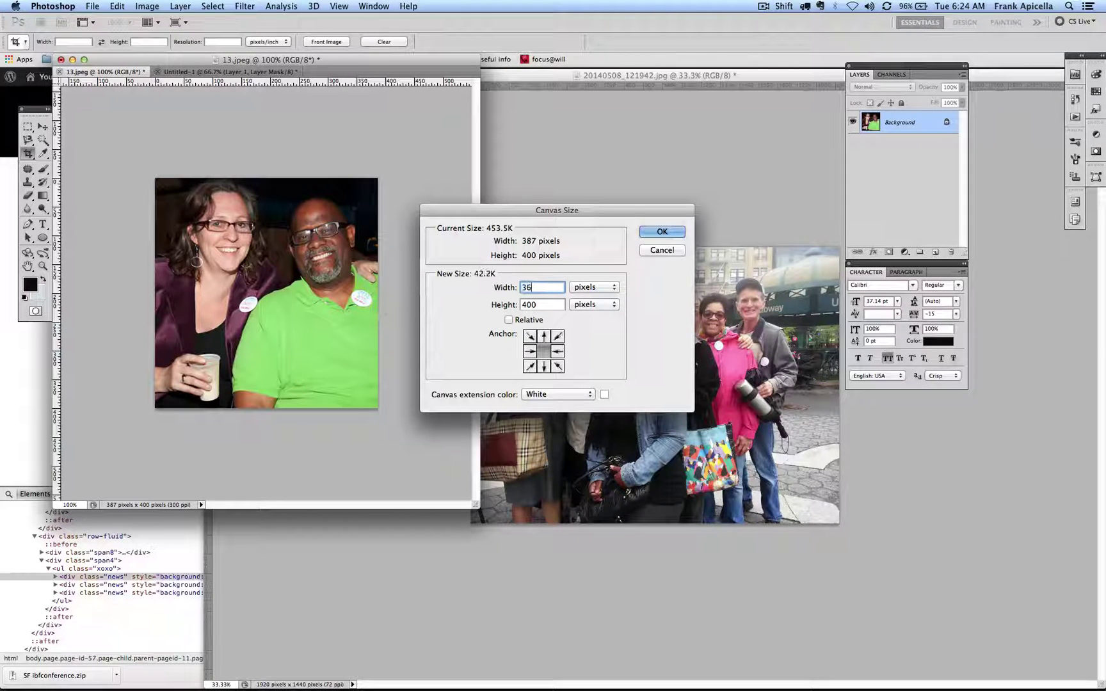
key(Return)
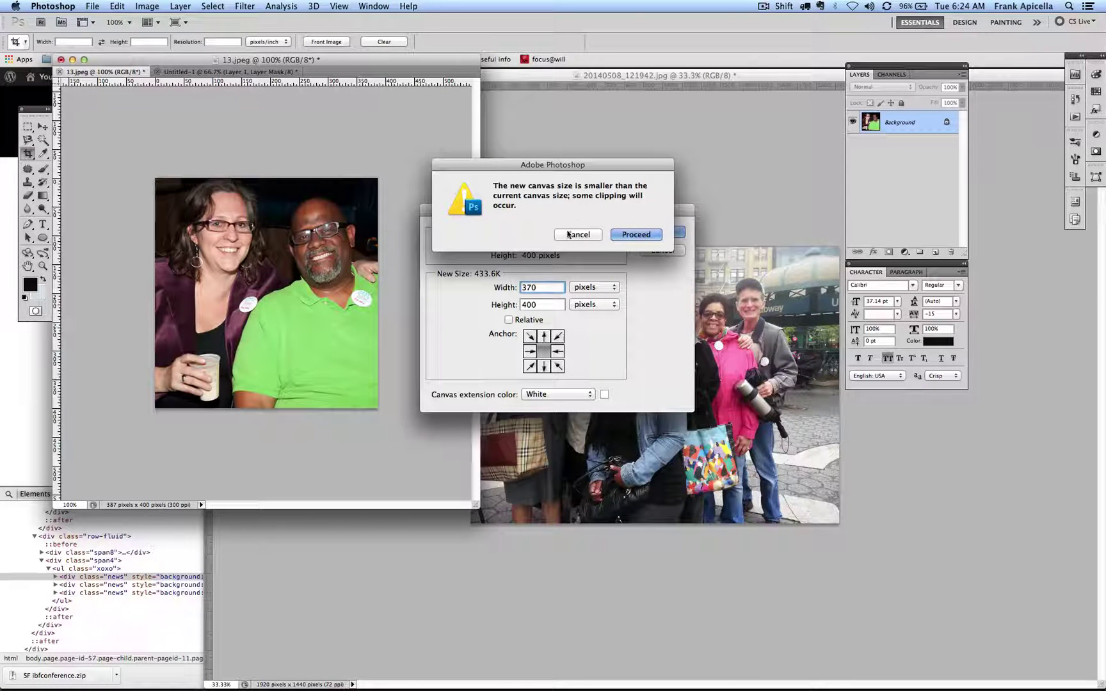
click(615, 237)
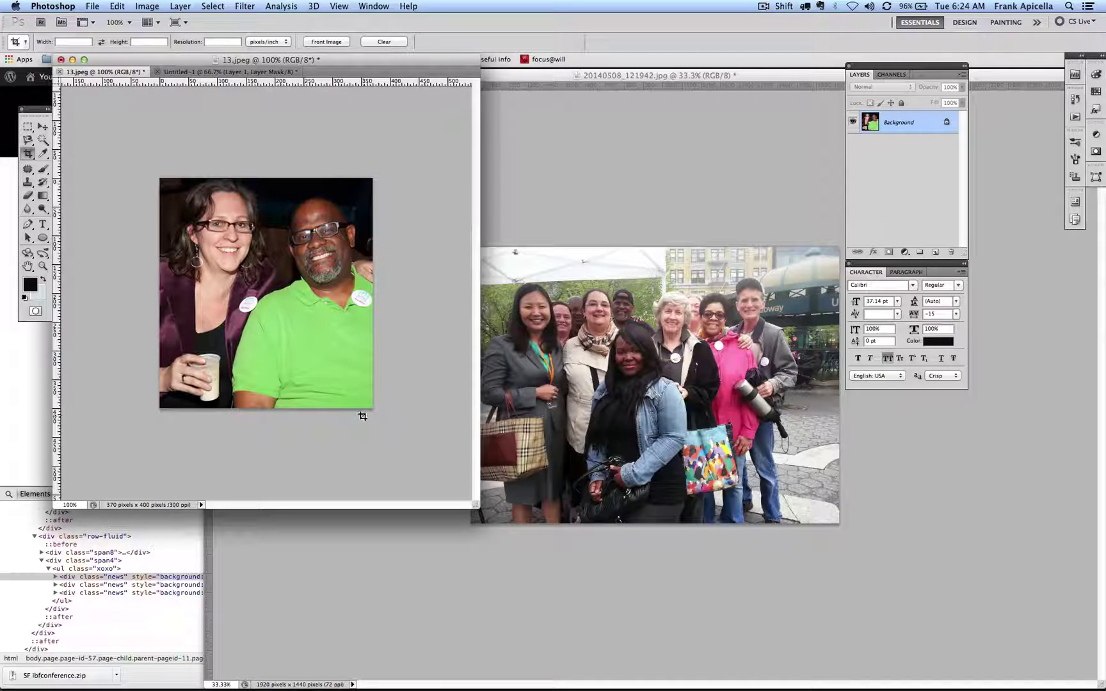
click(42, 384)
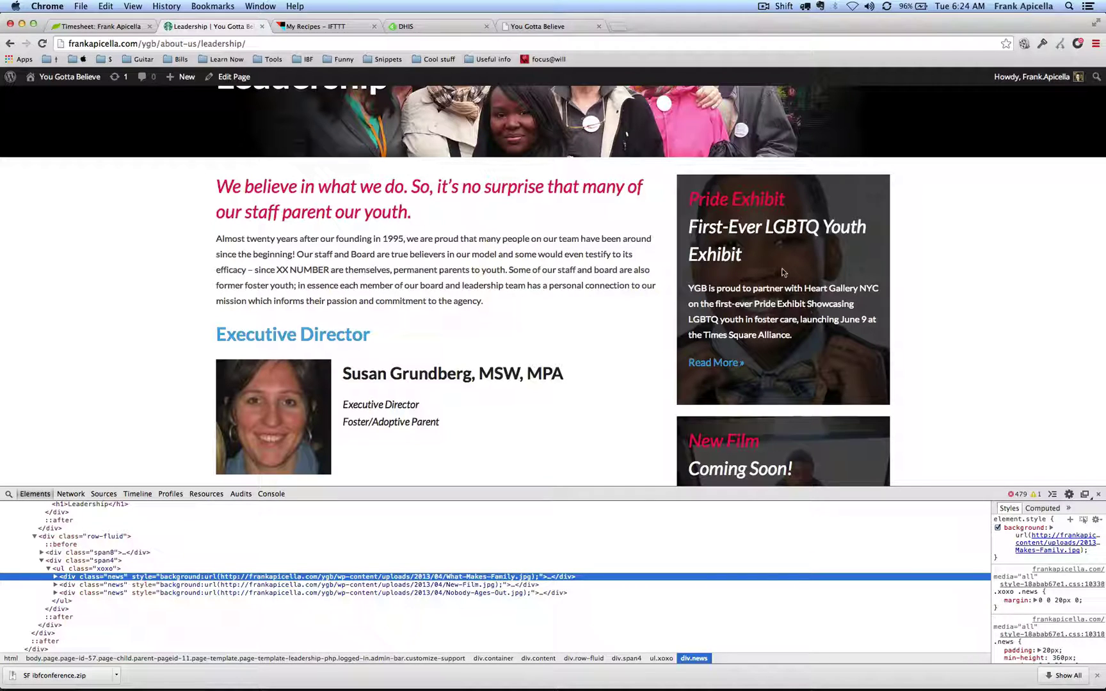
key(super+Tab)
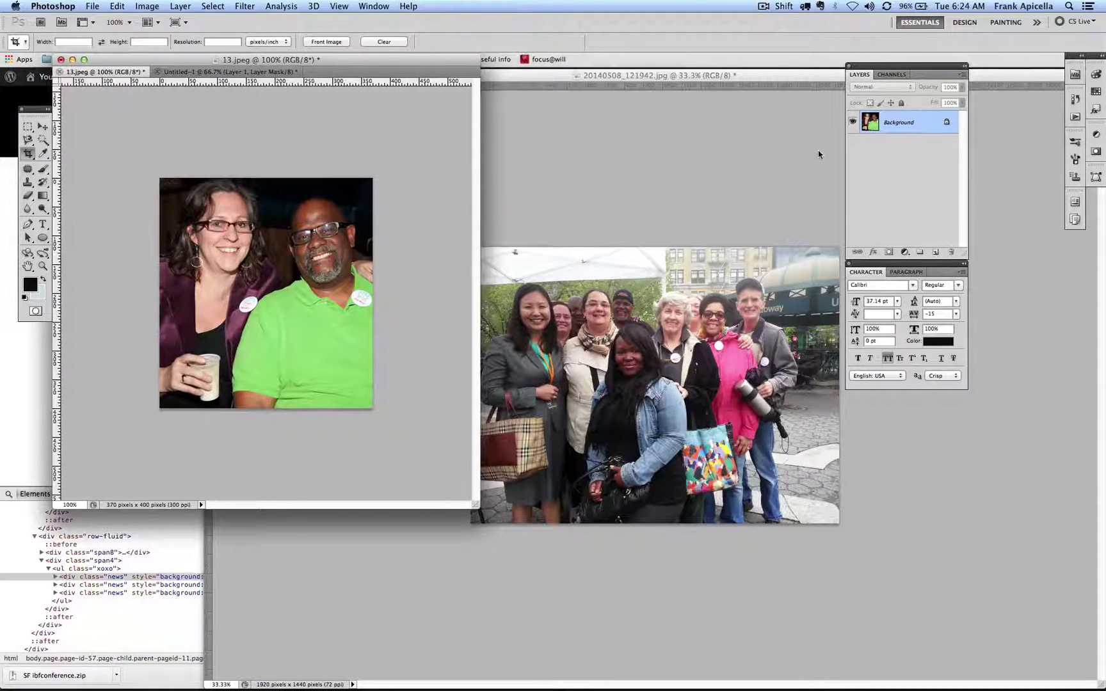
Darken the photo with a new black-filled layer at about 75% opacity
click(934, 253)
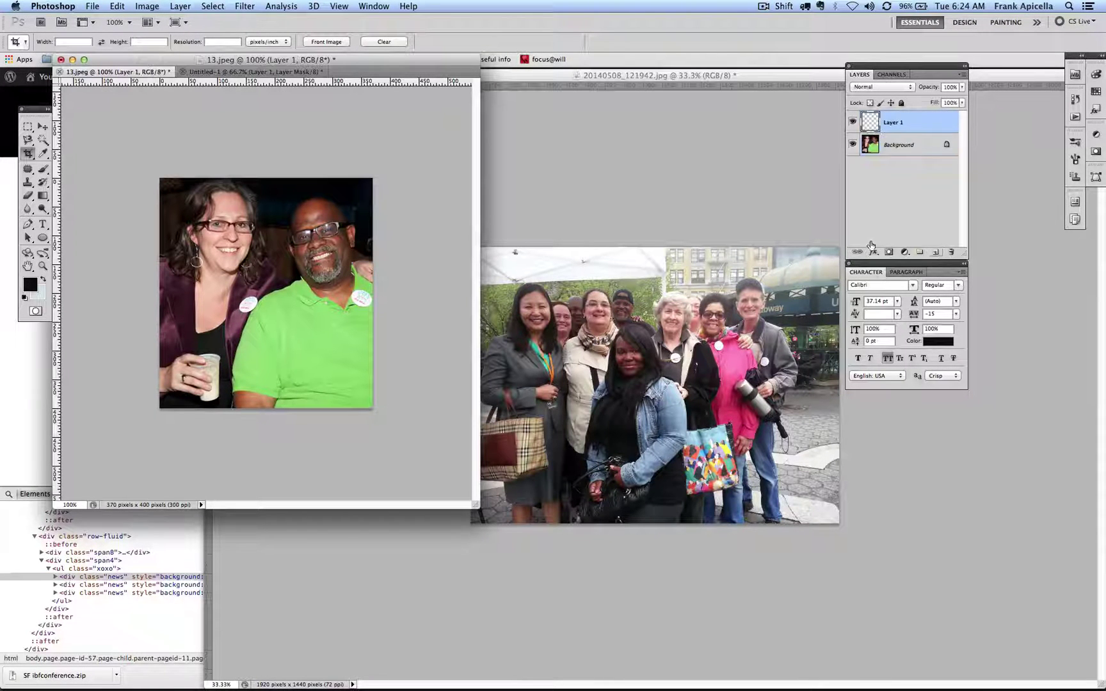
drag(43, 199, 83, 206)
click(228, 200)
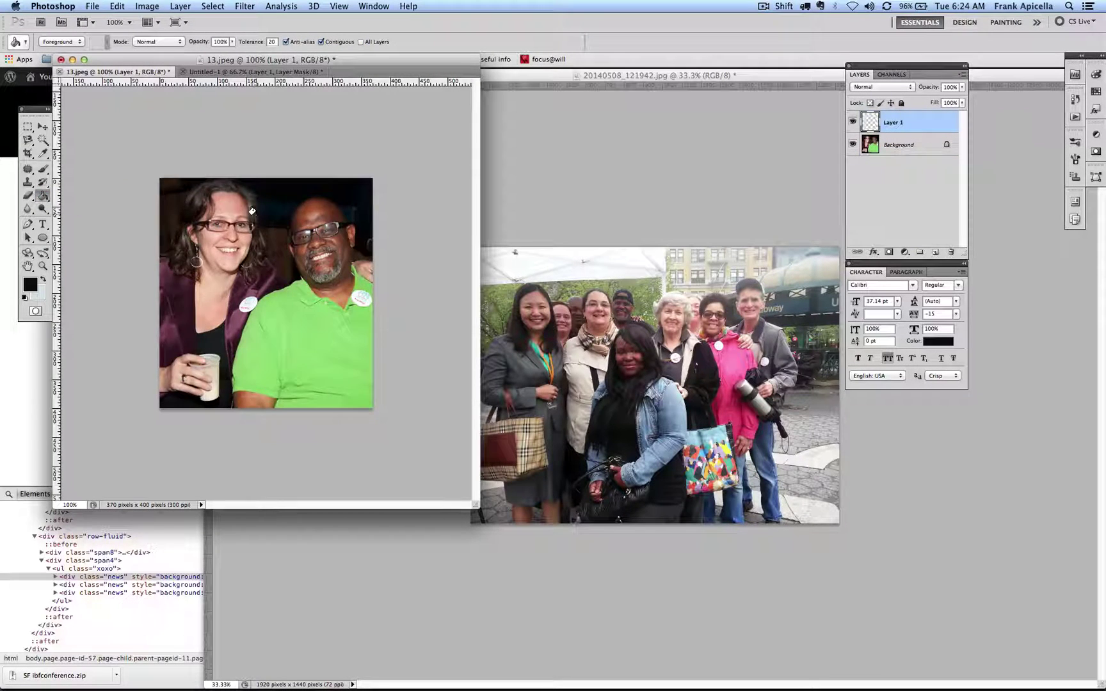
click(954, 86)
text(80)
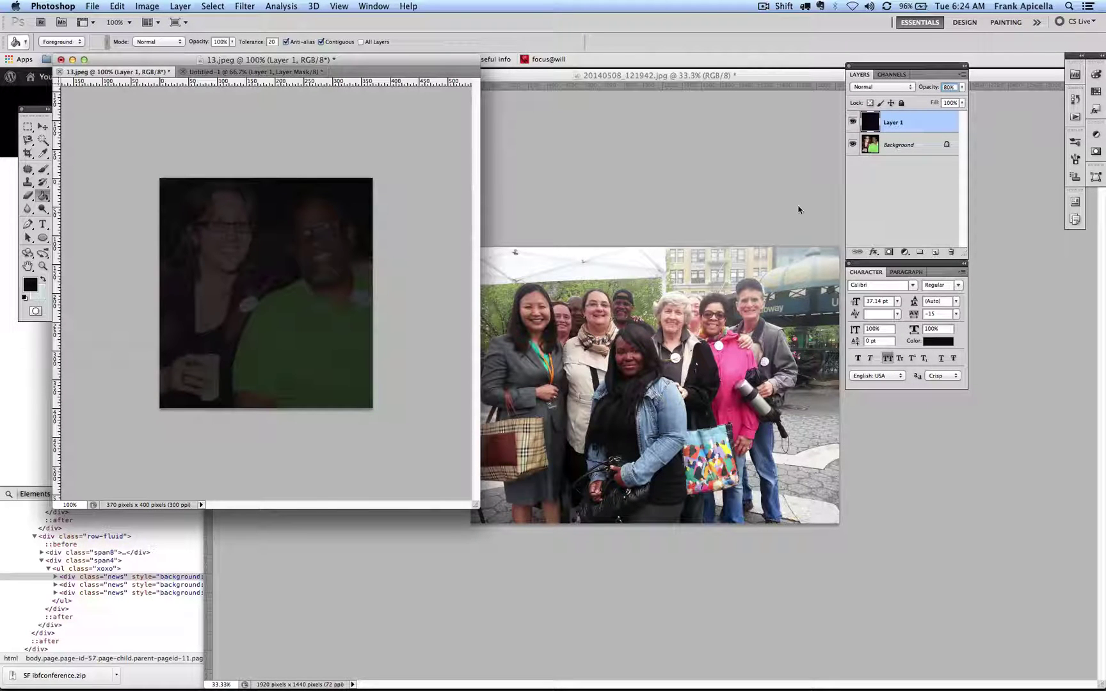
key(Down)
key(Down)
key(Down)
key(Down)
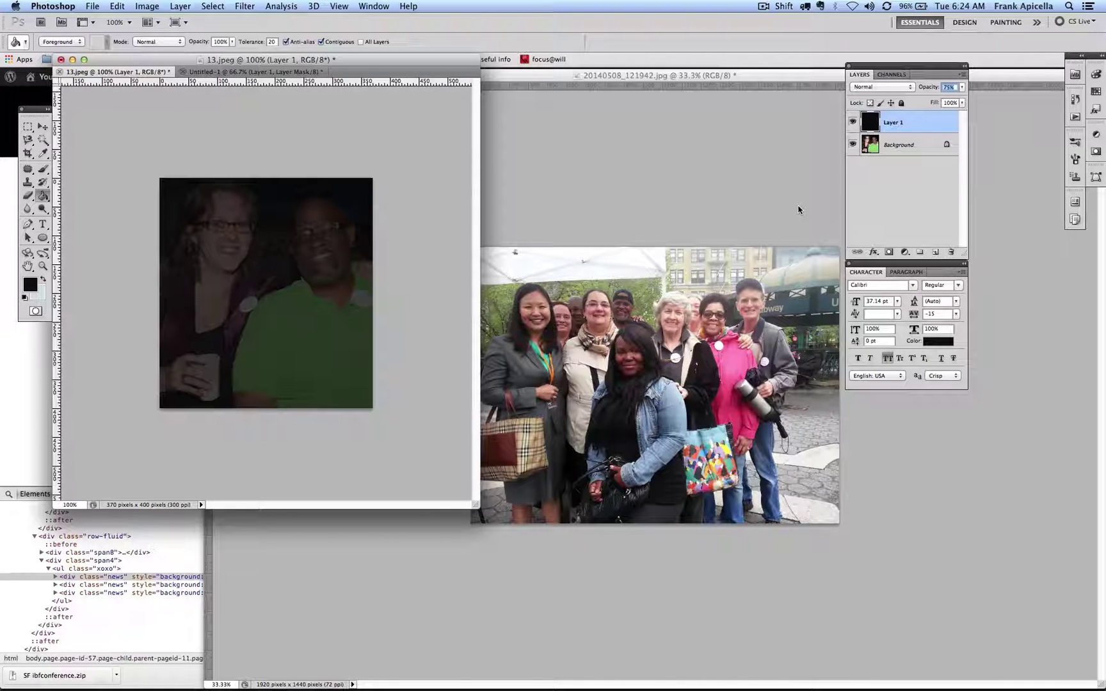
key(super+alt+shift+s)
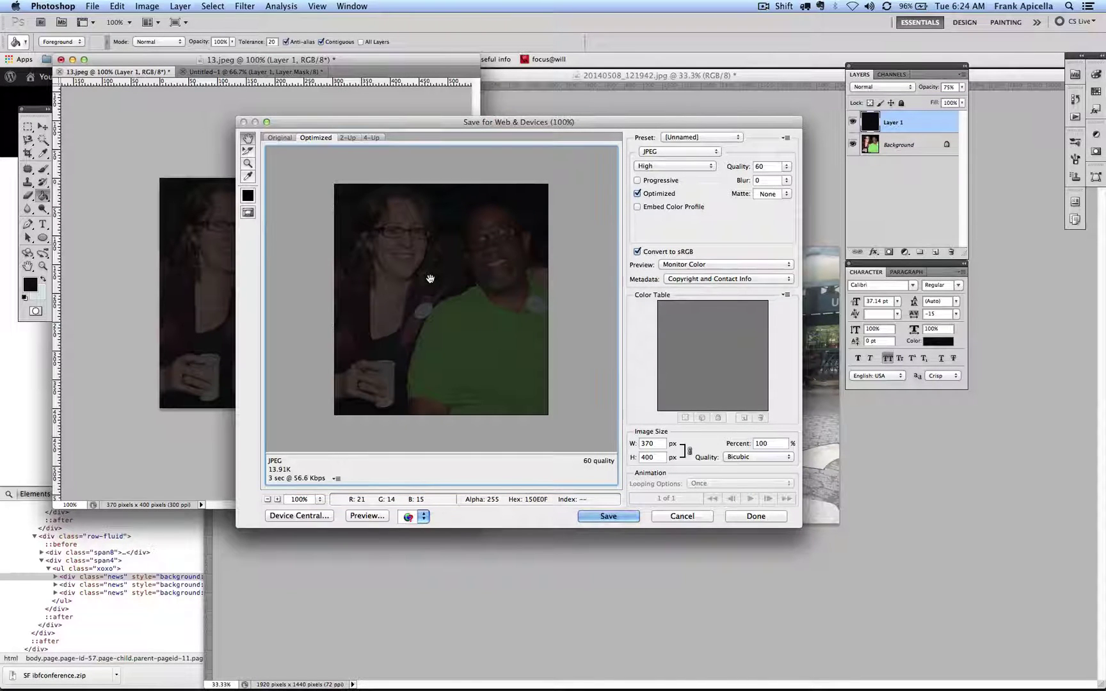
Export the darkened photo from Save for Web as background1.jpg
click(598, 515)
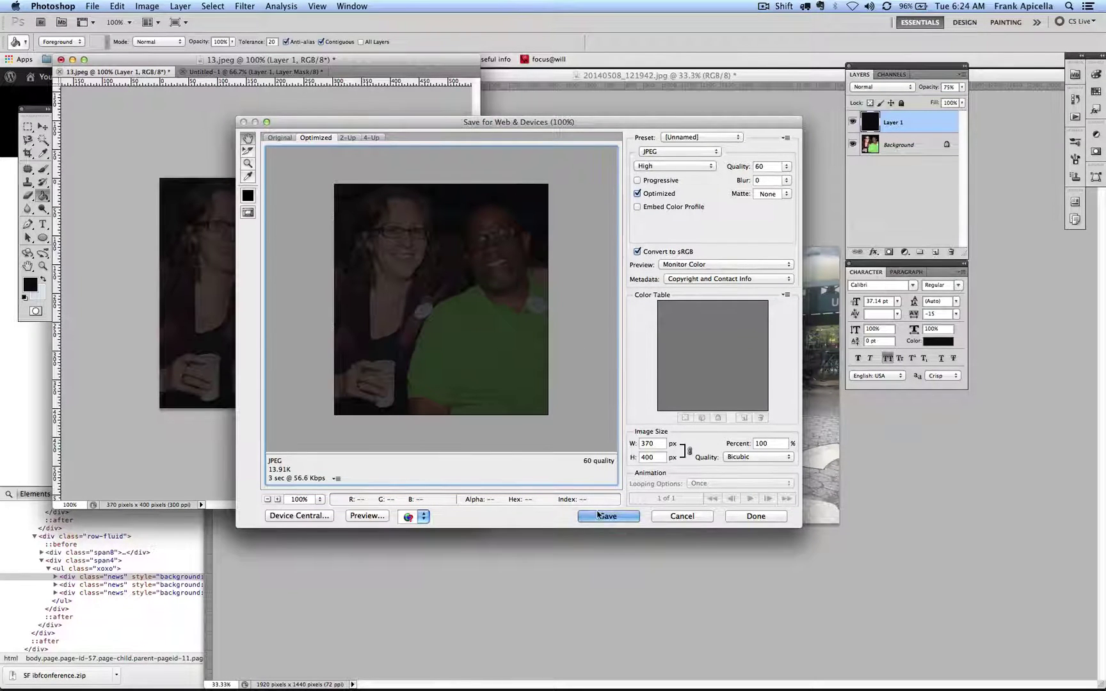
key(BackSpace)
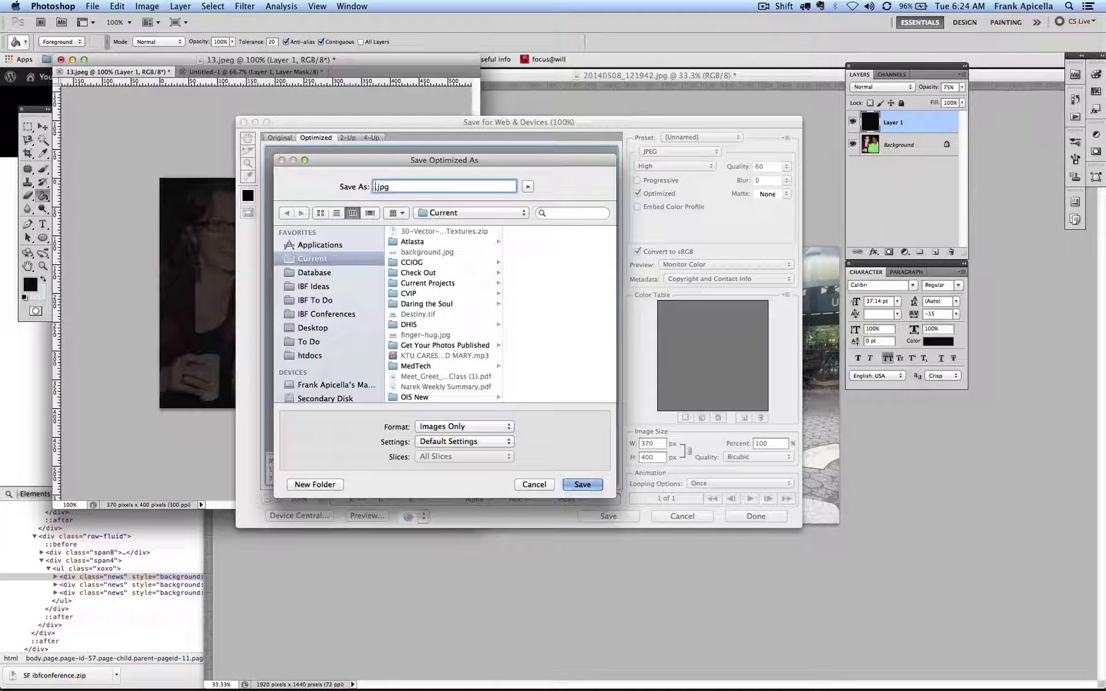
text(background1)
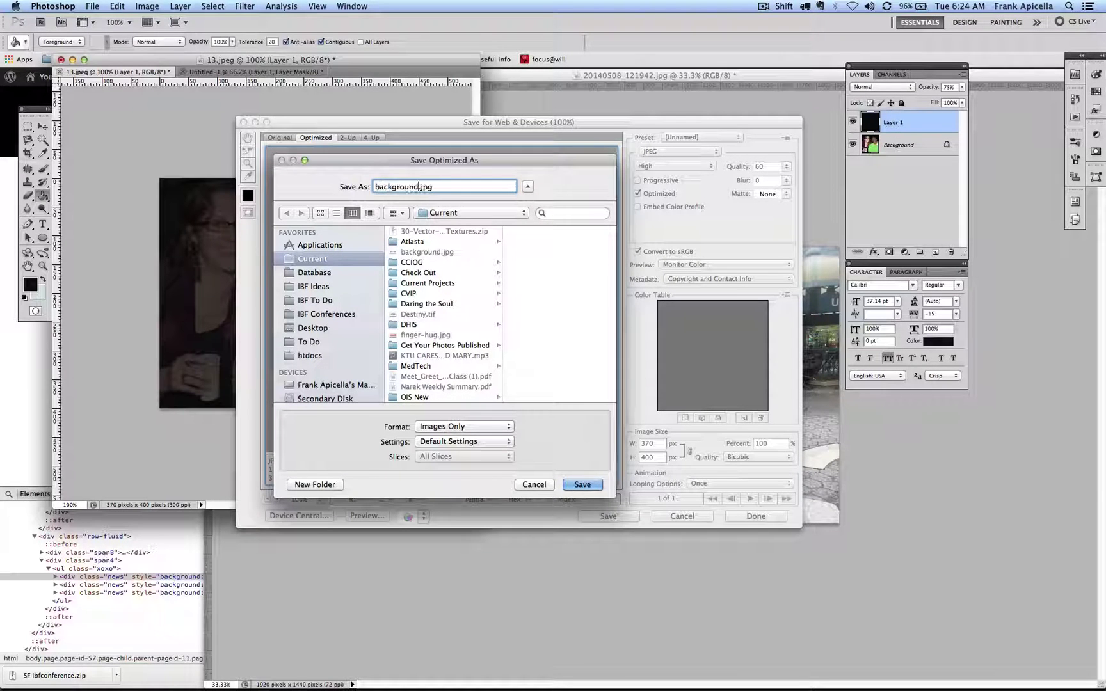
key(Return)
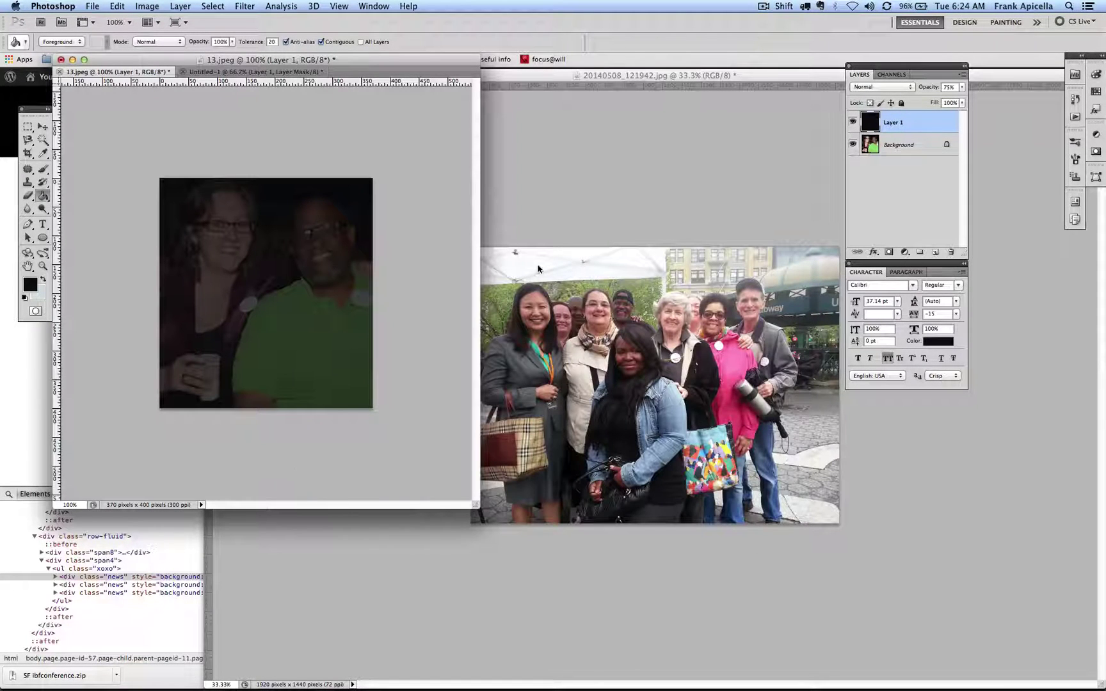
Launch ImageOptim via Spotlight ('imageo') and position its window over the Leadership page
click(38, 360)
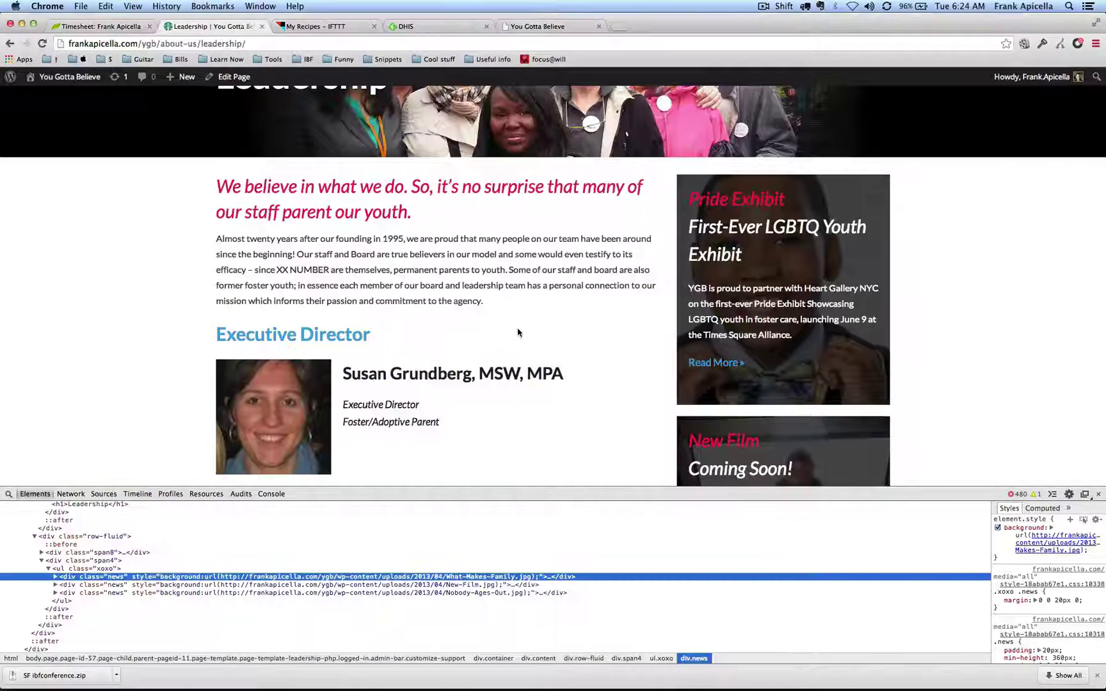
scroll(518, 329, up, 3)
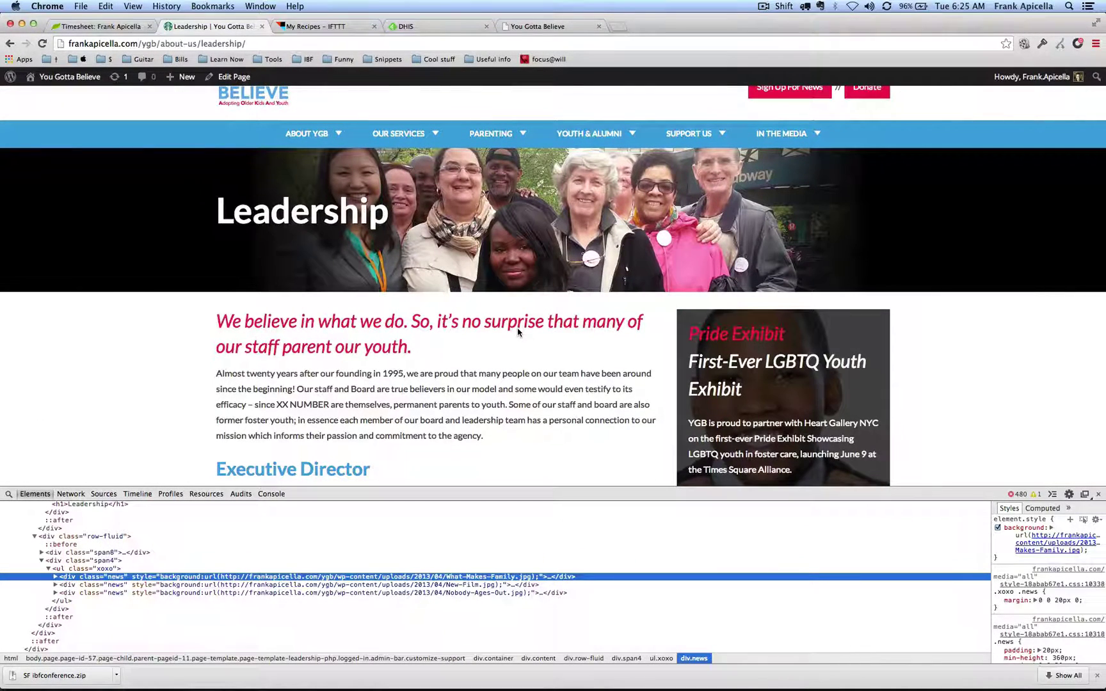
key(super+space)
text(im)
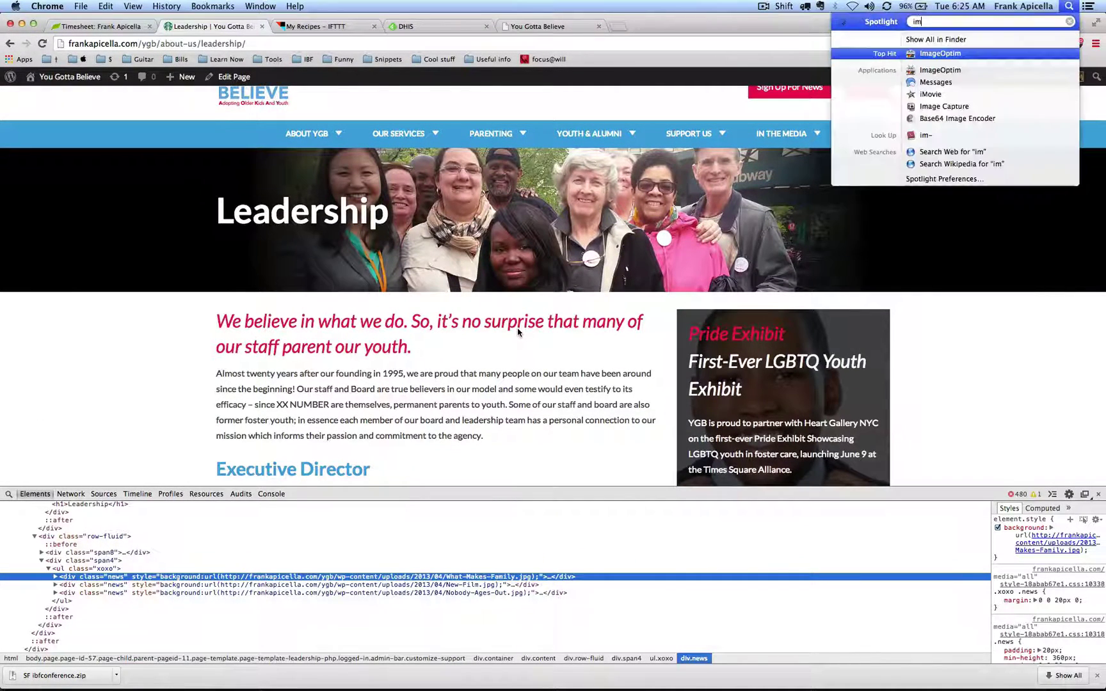
text(ageo)
key(Return)
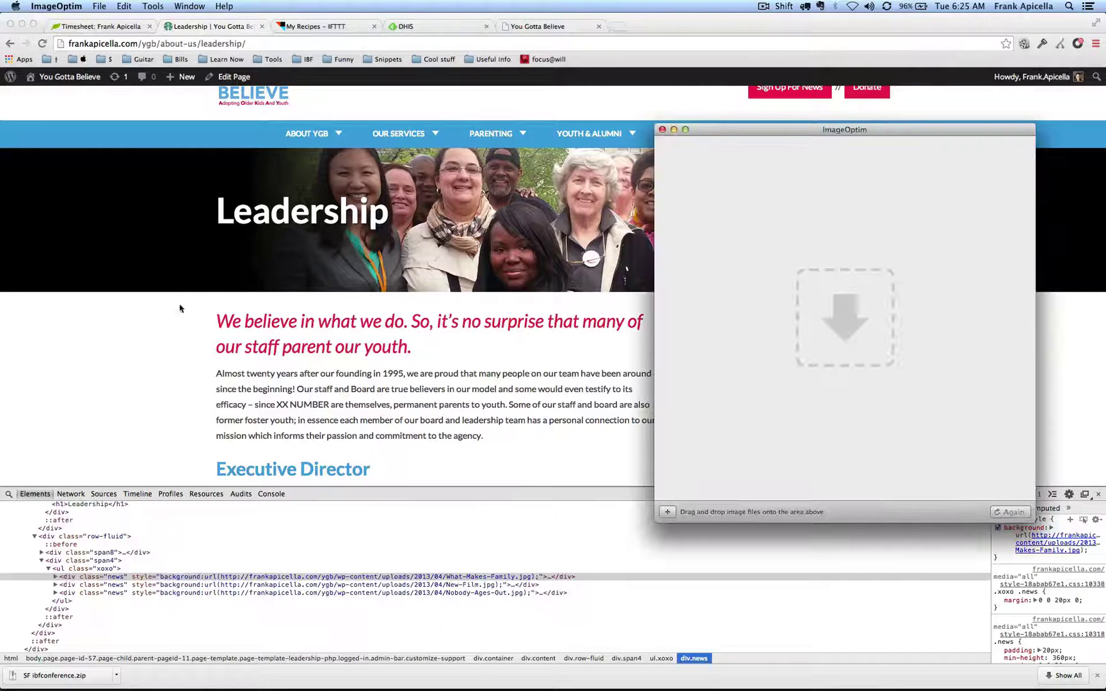
drag(786, 133, 699, 89)
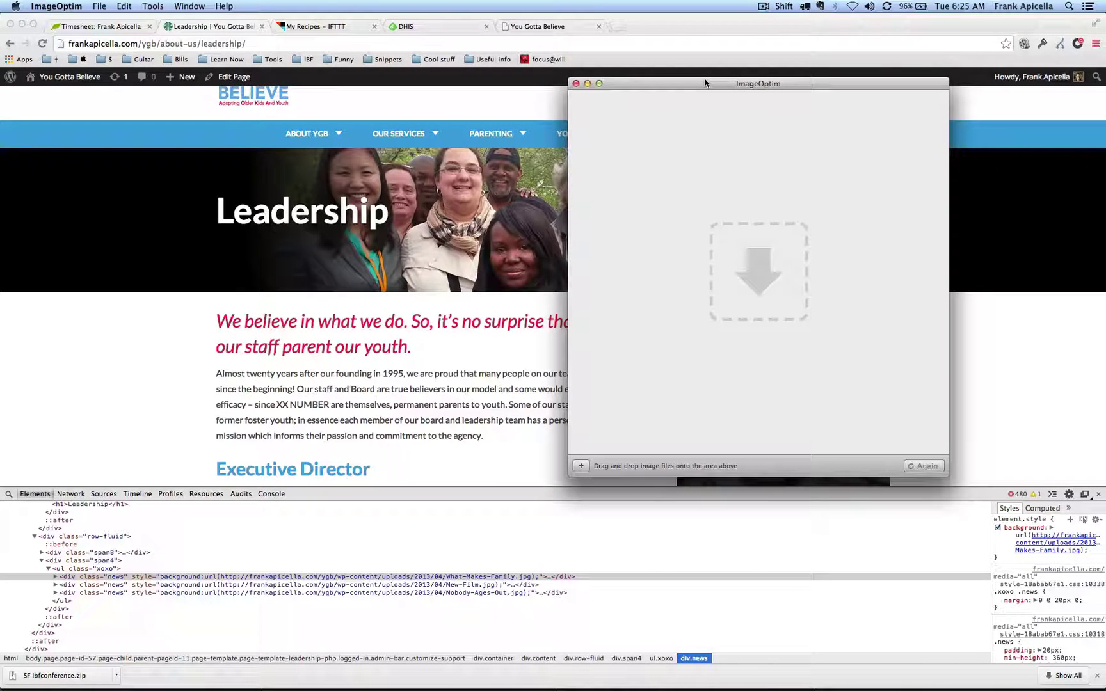
drag(705, 83, 700, 83)
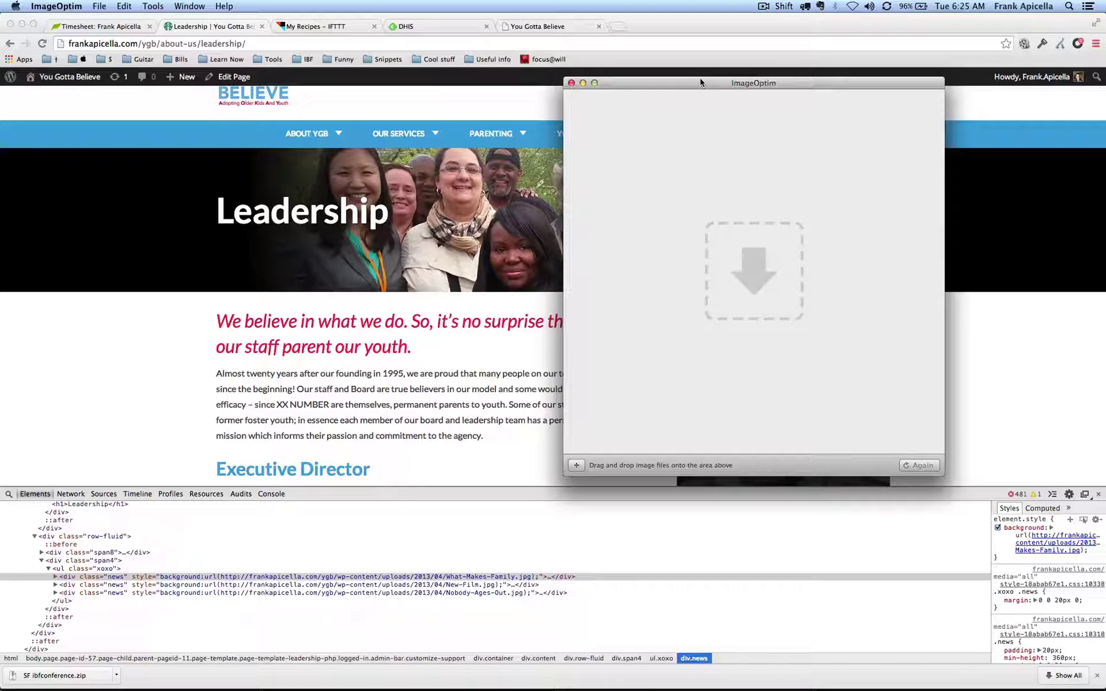
key(super+Tab)
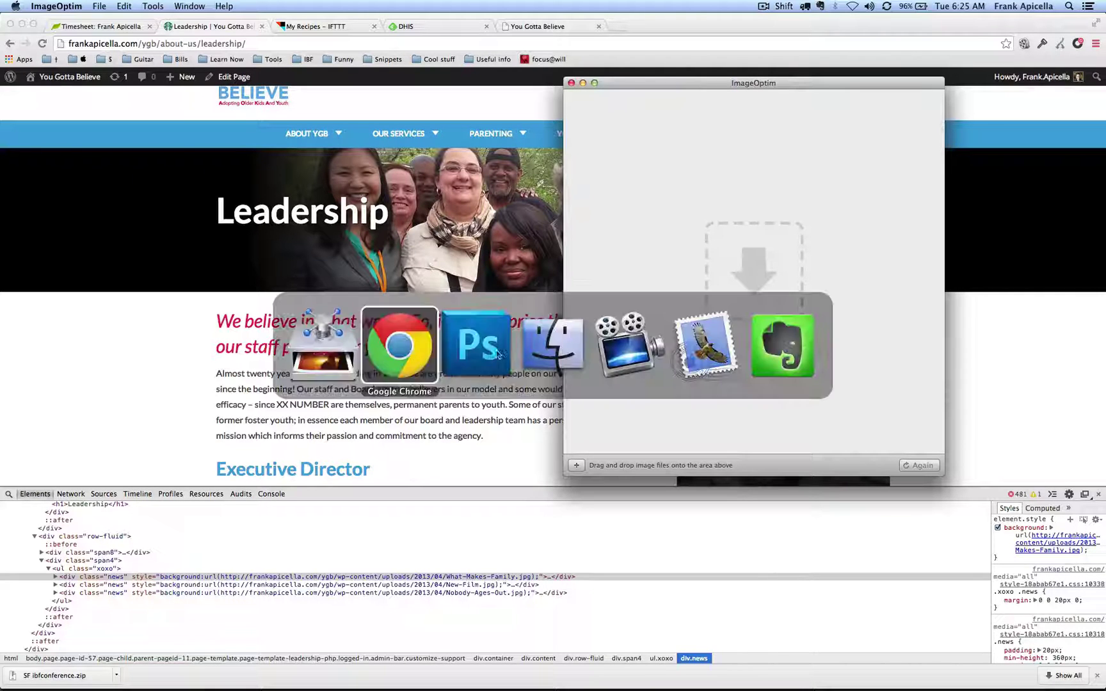
Bring the Finder Photos window forward, then review the Leadership web page by scrolling through it
click(559, 330)
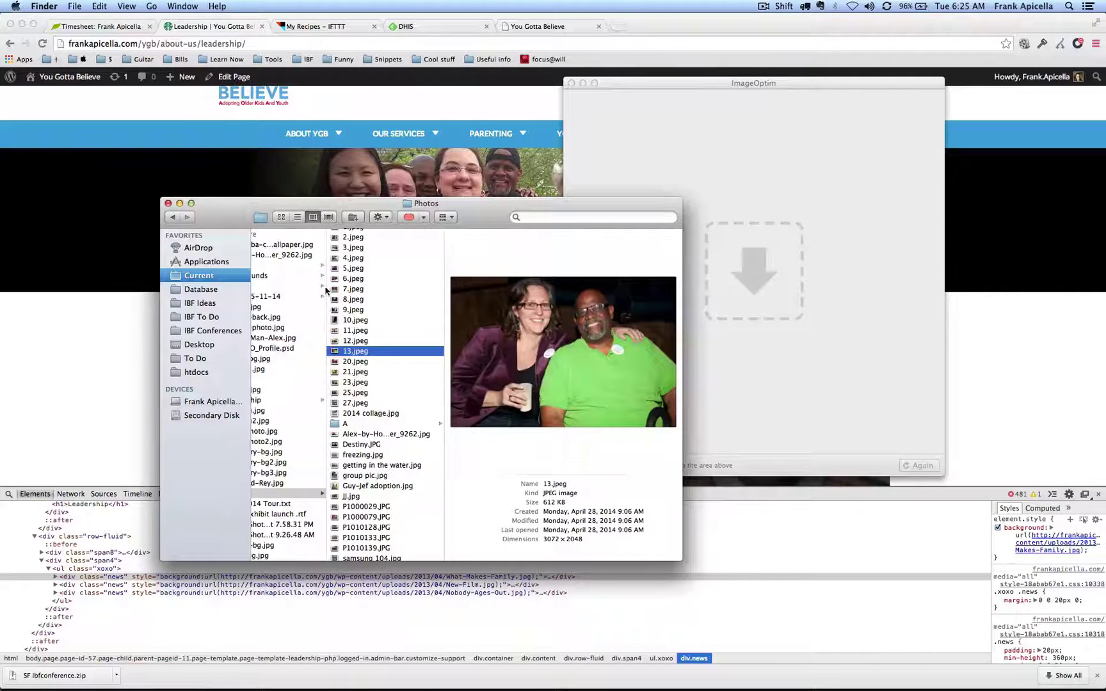
scroll(324, 349, right, 2)
scroll(325, 346, left, 2)
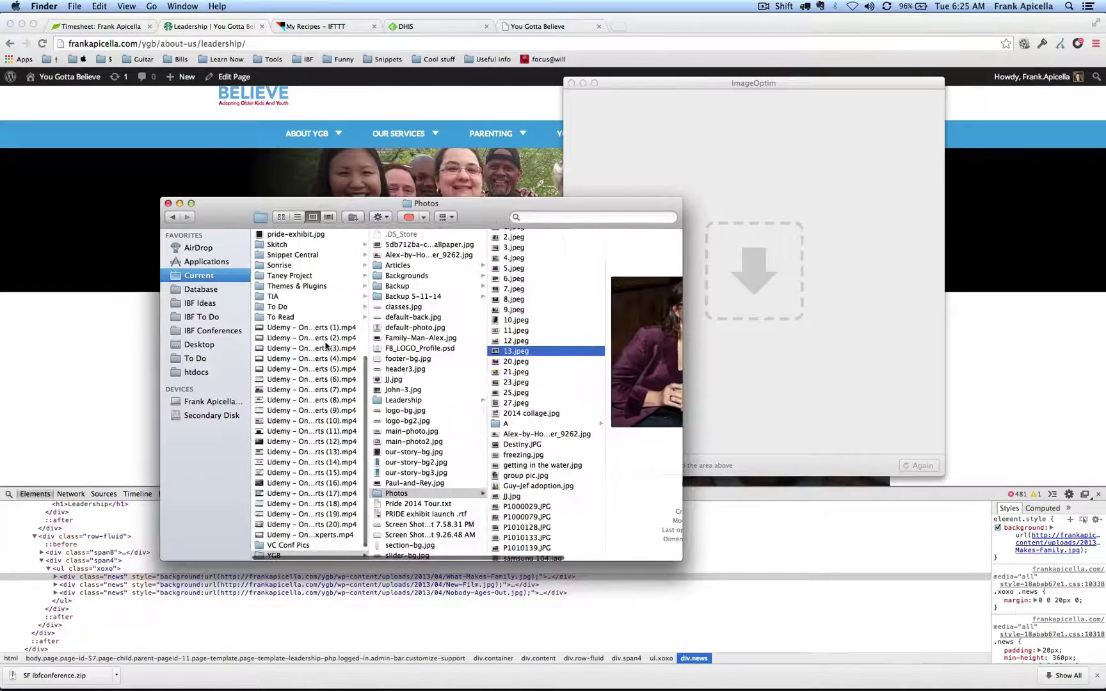
scroll(325, 346, up, 5)
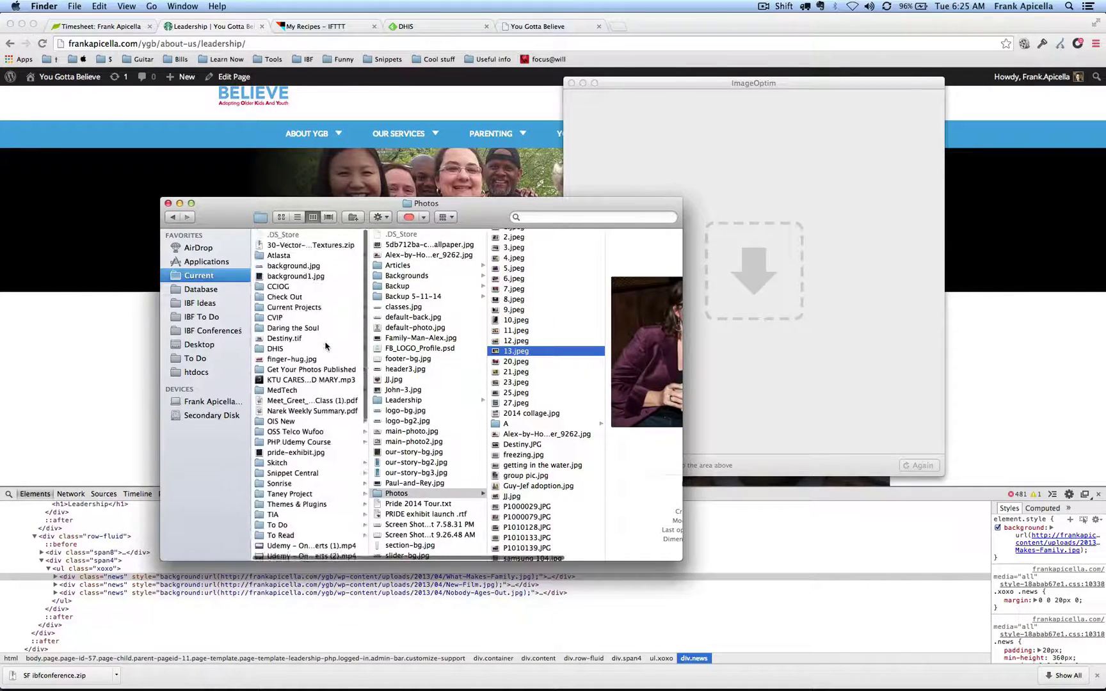
click(116, 229)
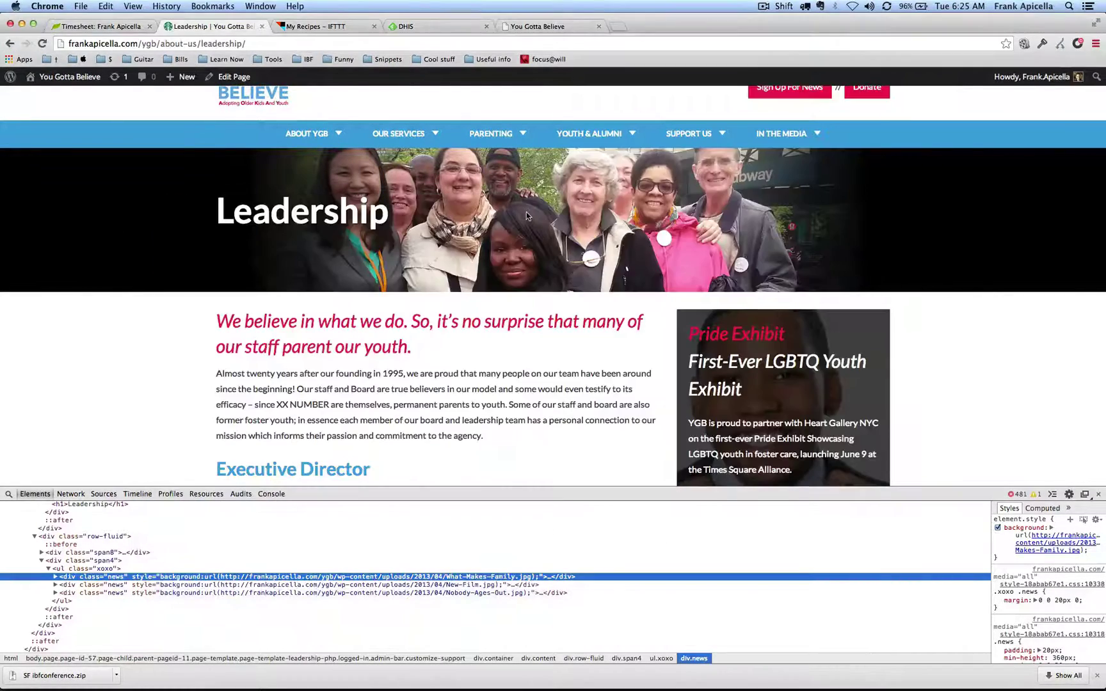
scroll(837, 303, up, 3)
scroll(837, 303, down, 5)
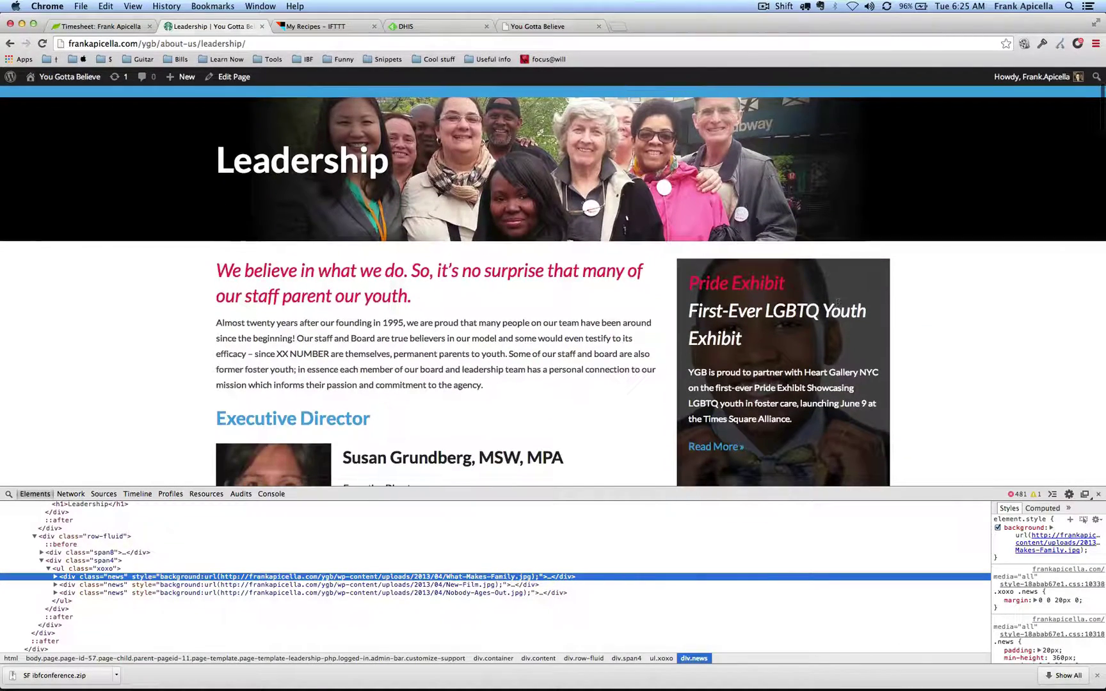
scroll(837, 303, down, 2)
scroll(837, 302, up, 4)
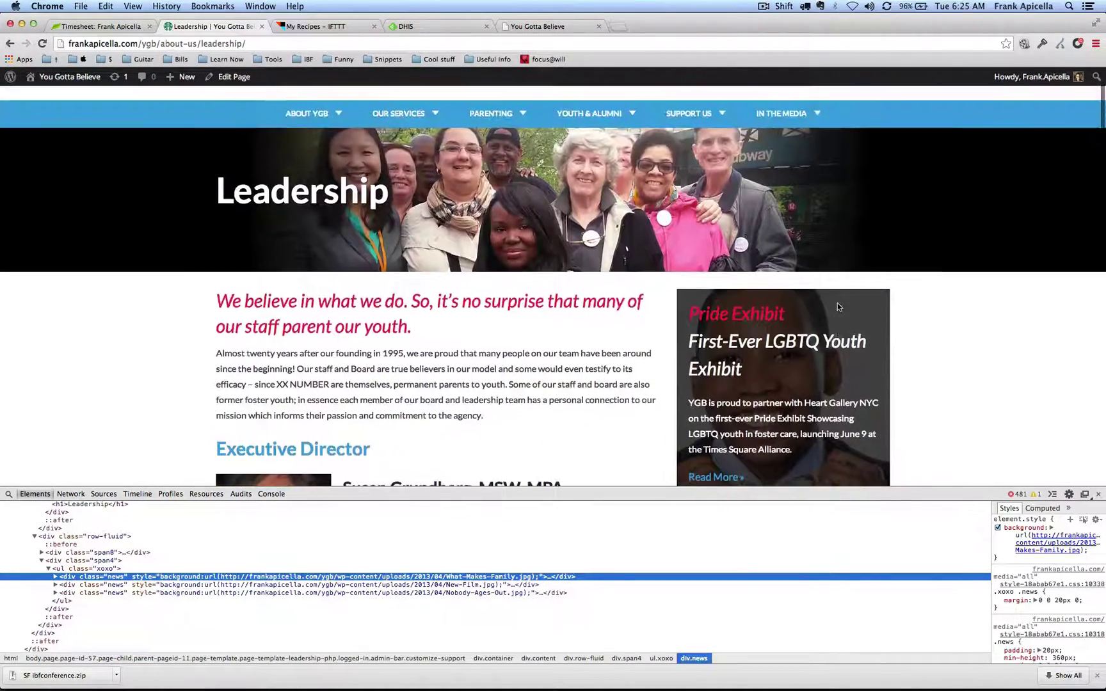
scroll(837, 303, down, 2)
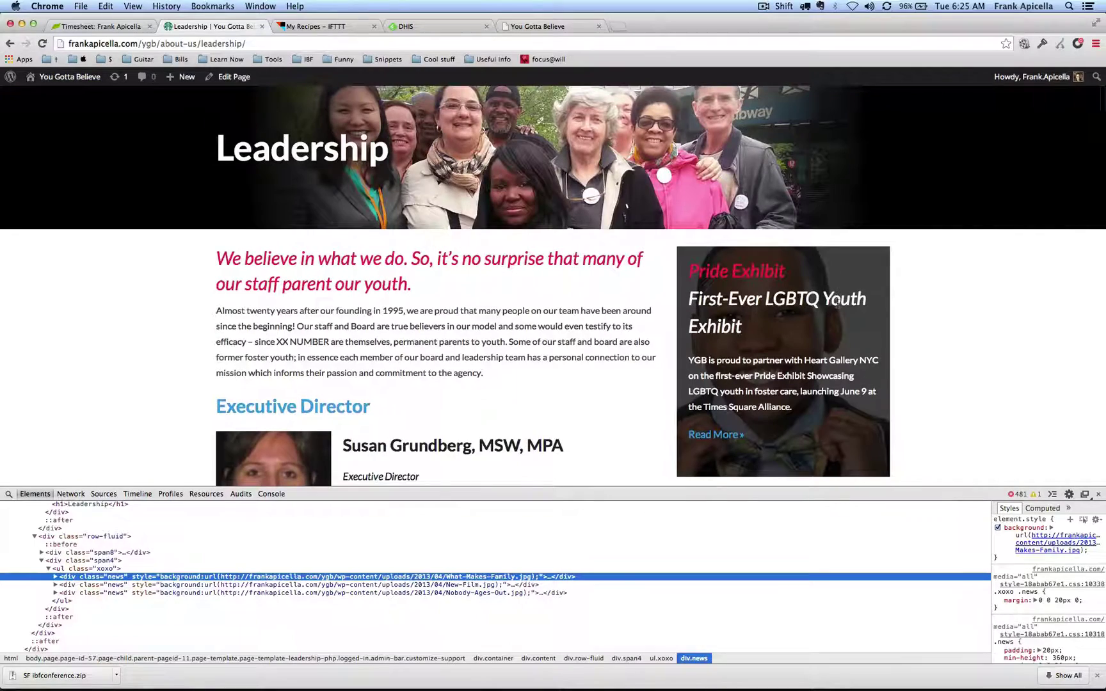
scroll(837, 303, up, 3)
scroll(837, 303, down, 1)
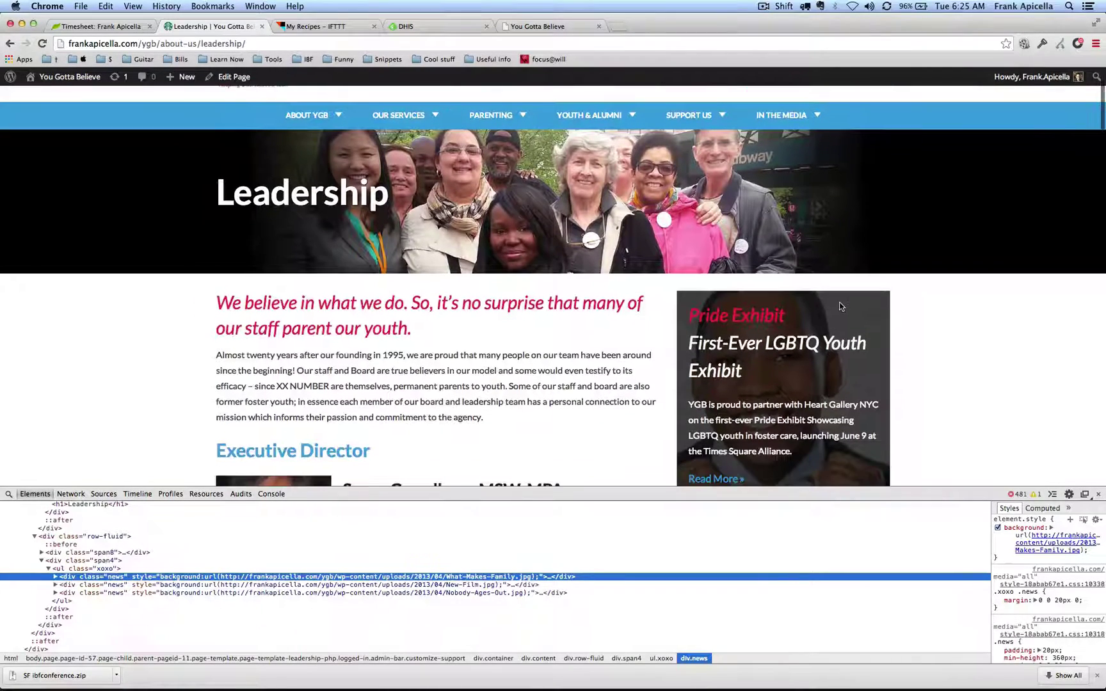
scroll(838, 302, down, 1)
Select both background.jpg and background1.jpg in Finder's Current folder
key(super+Tab)
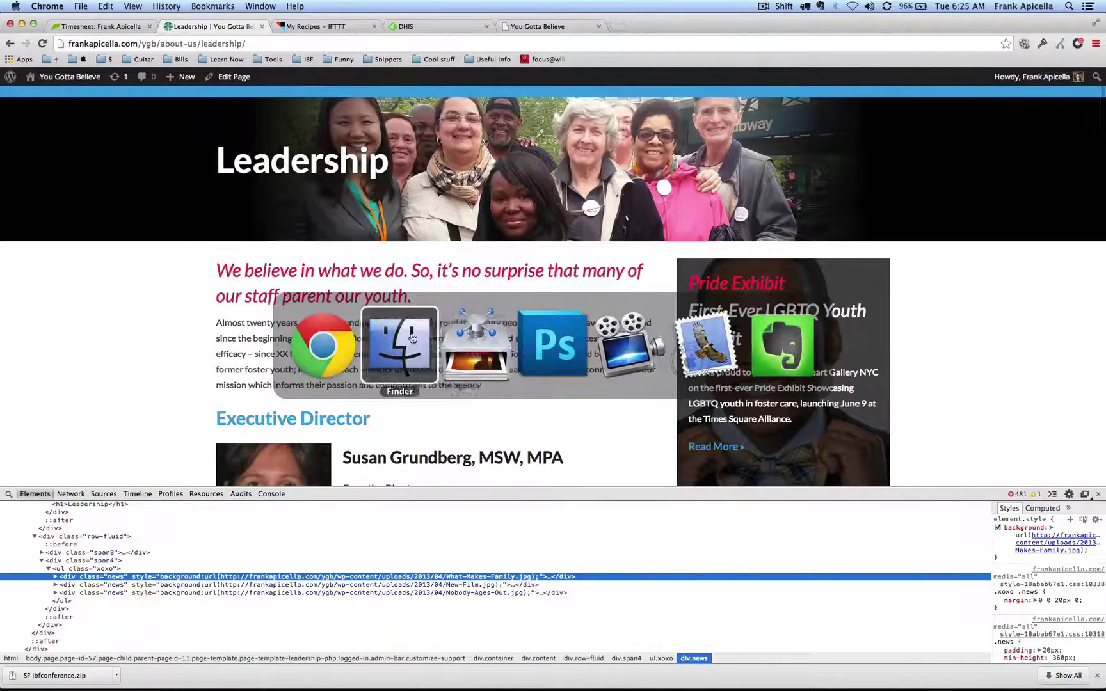
scroll(296, 433, up, 2)
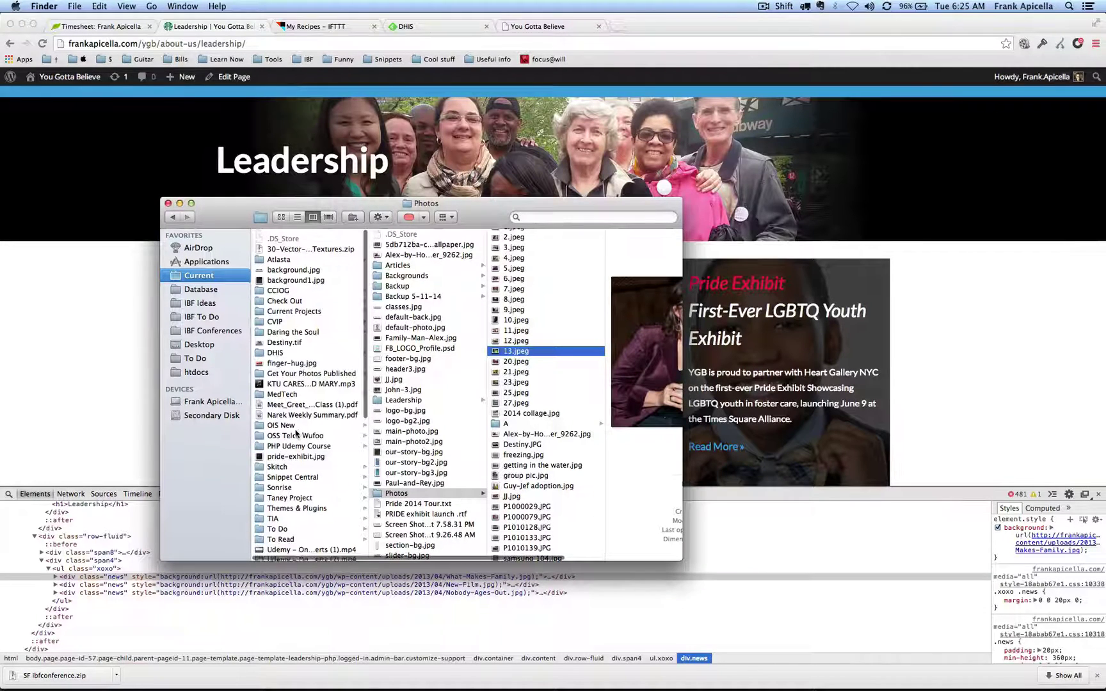
click(293, 265)
shift+click(296, 275)
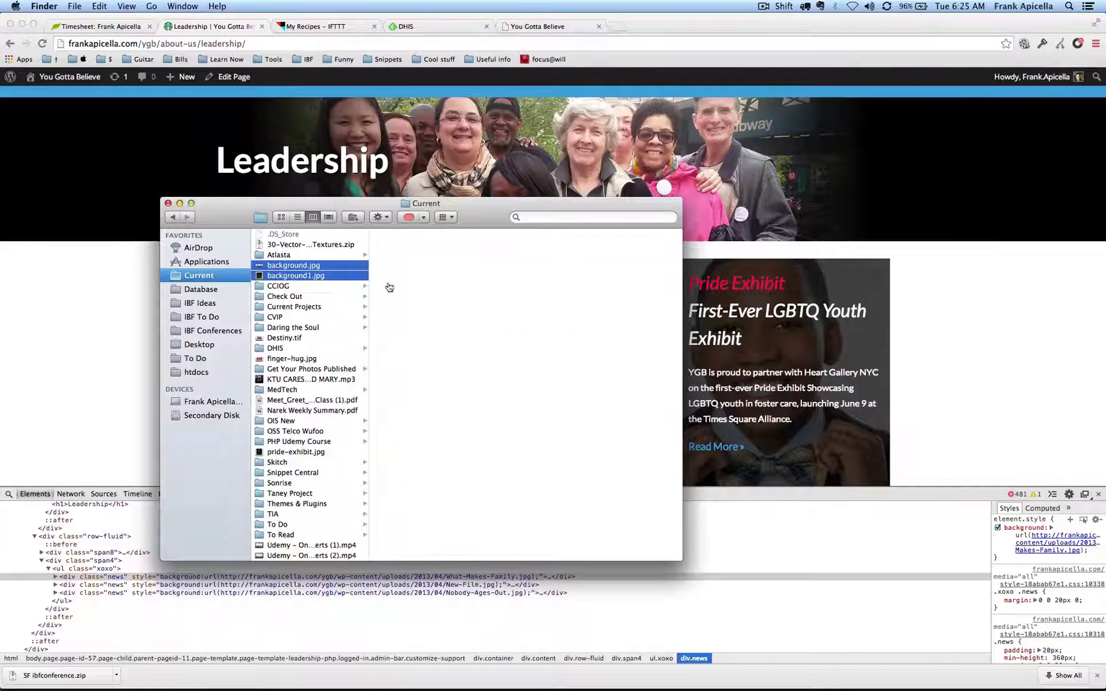
key(super+Tab)
key(super+Tab)
Drop background.jpg and background1.jpg into ImageOptim, shrinking them by 7.7% and 6.5%
drag(294, 270, 750, 225)
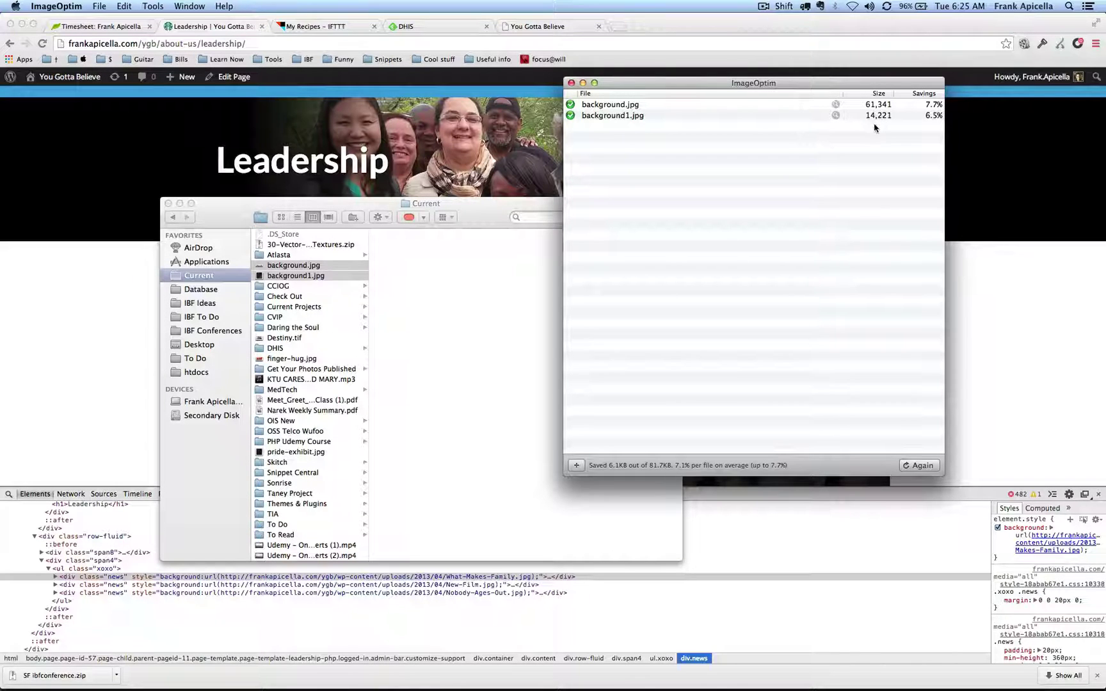
click(1005, 312)
scroll(1005, 313, down, 2)
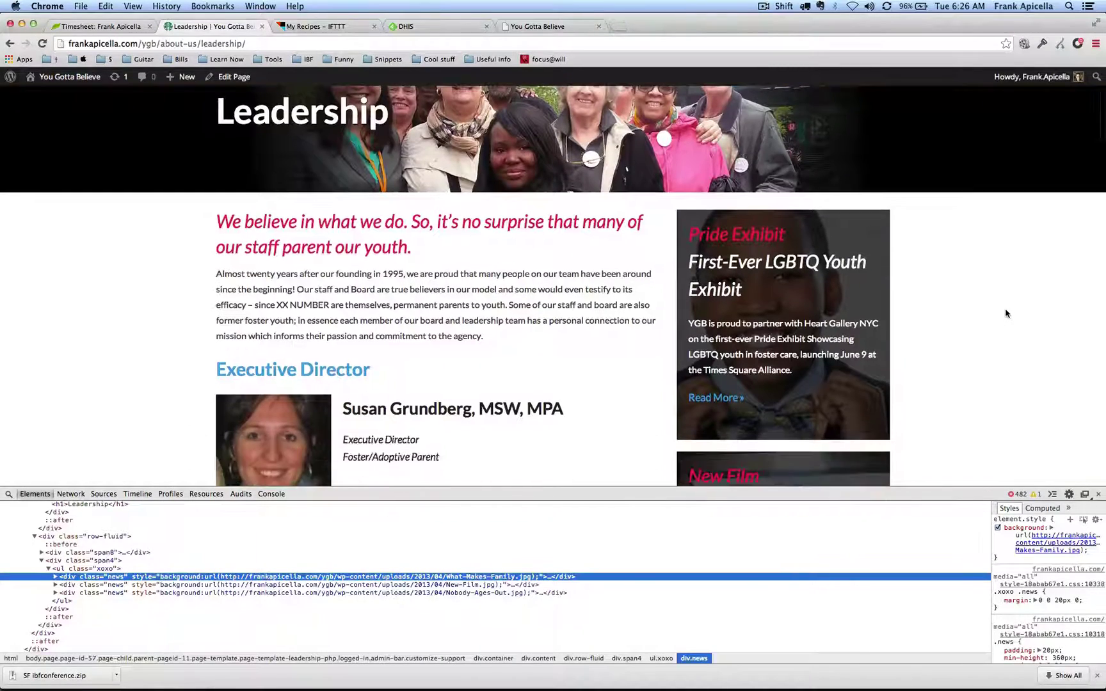
scroll(1004, 312, up, 2)
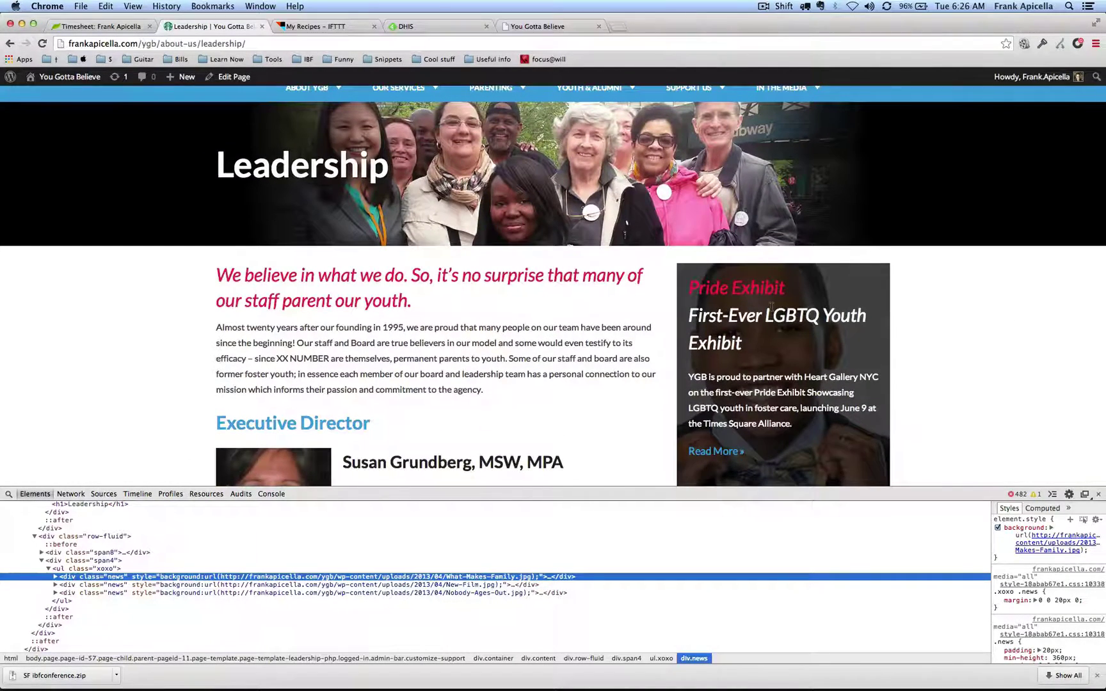
scroll(770, 306, up, 3)
scroll(770, 306, down, 2)
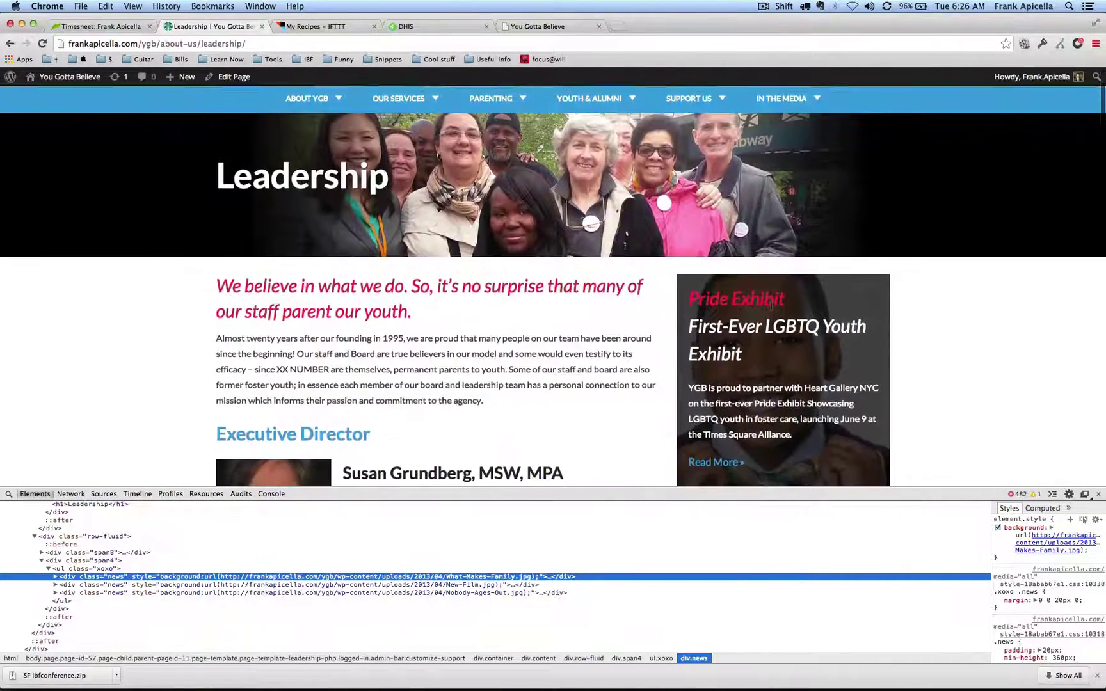
scroll(771, 310, down, 2)
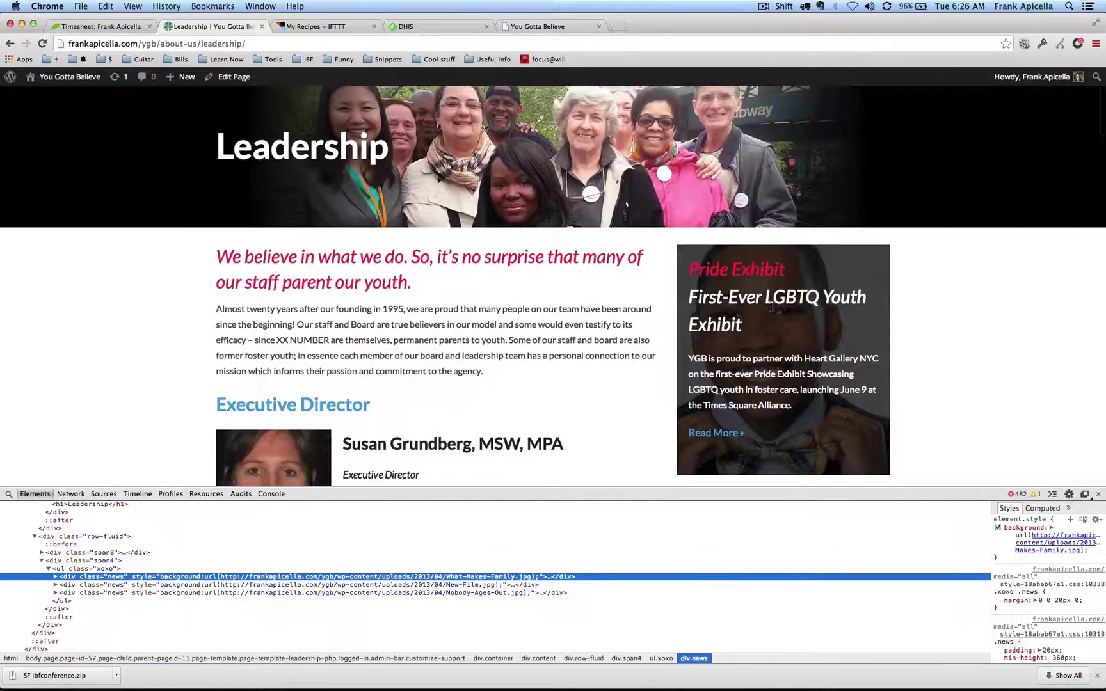
scroll(772, 309, up, 2)
scroll(772, 310, down, 2)
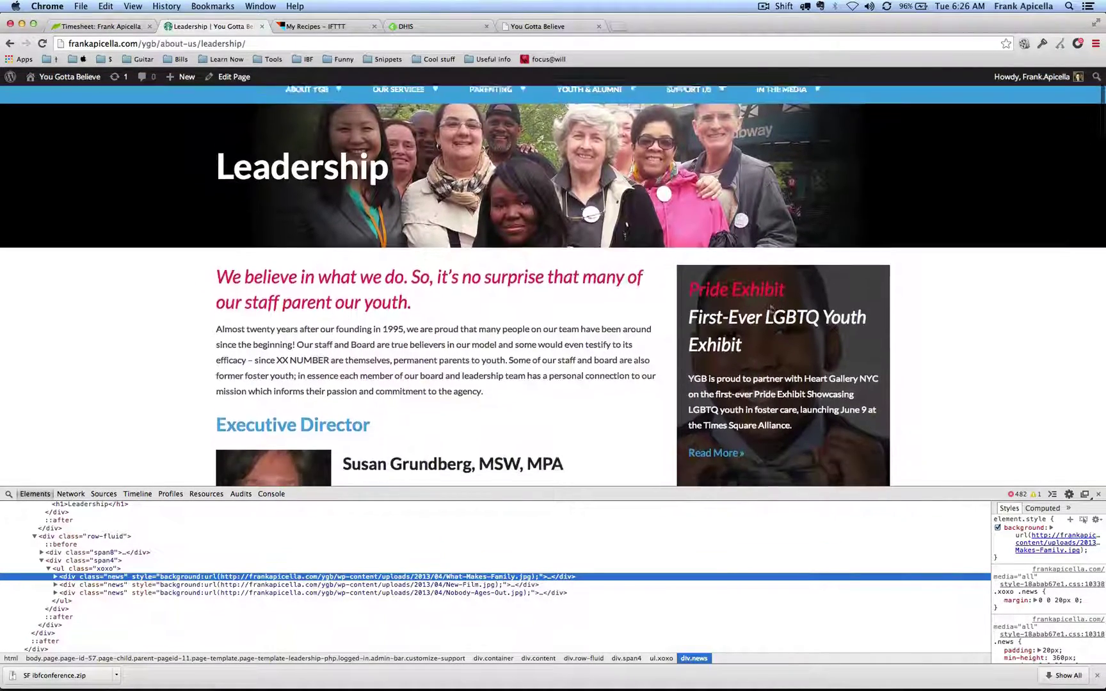
scroll(772, 310, up, 3)
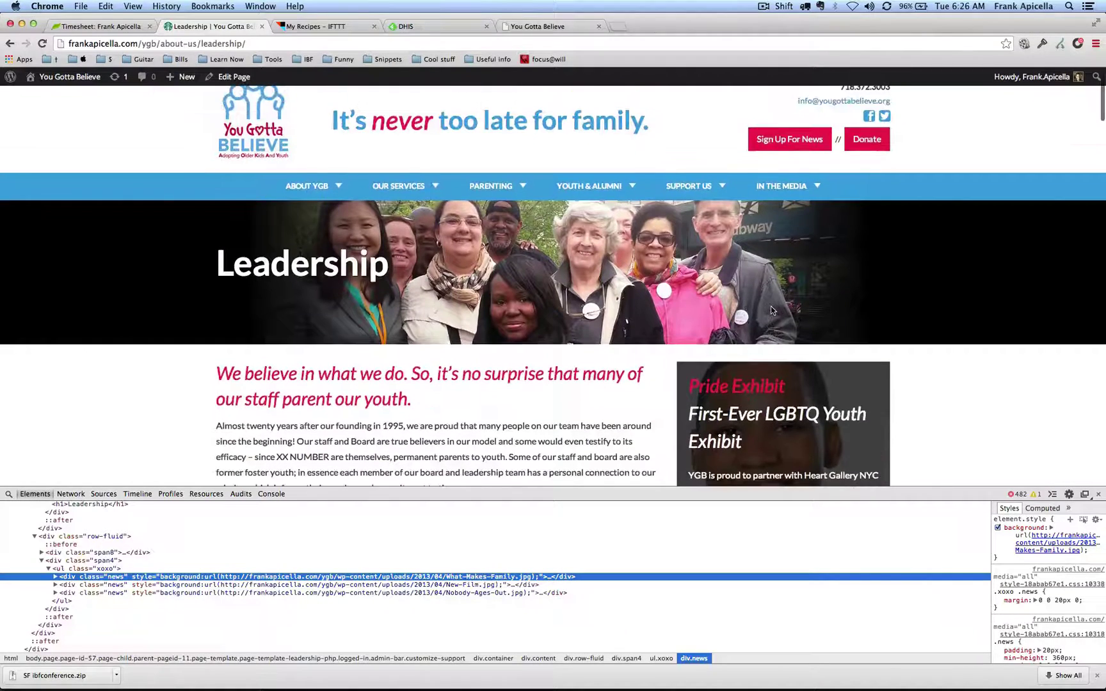
scroll(771, 305, down, 4)
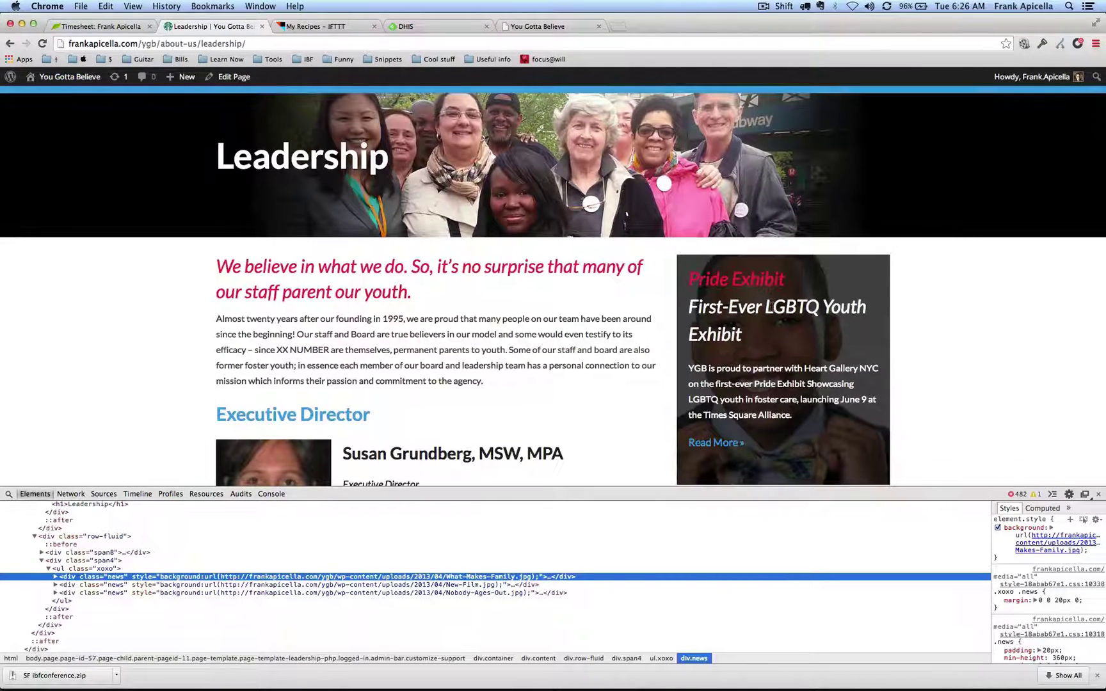